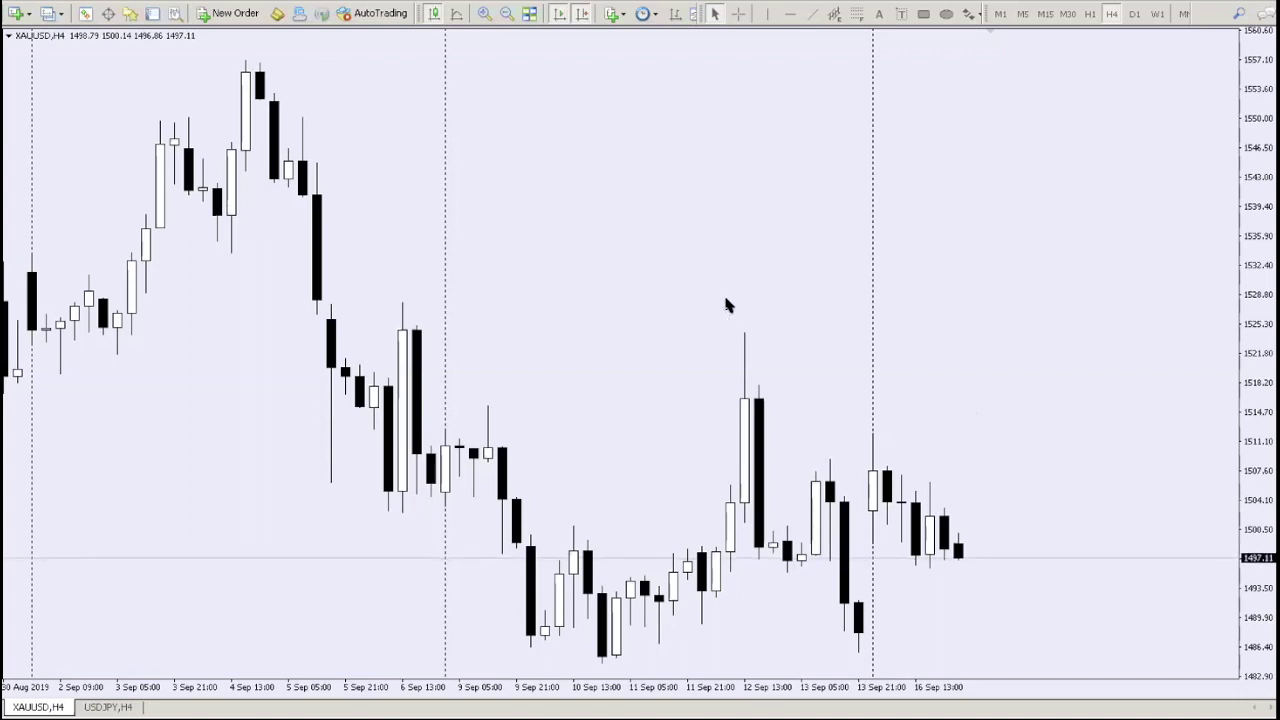
- Switch the gold chart to the EURUSD symbol with the chart's quick symbol entry
scroll(720, 284, "up", 1)
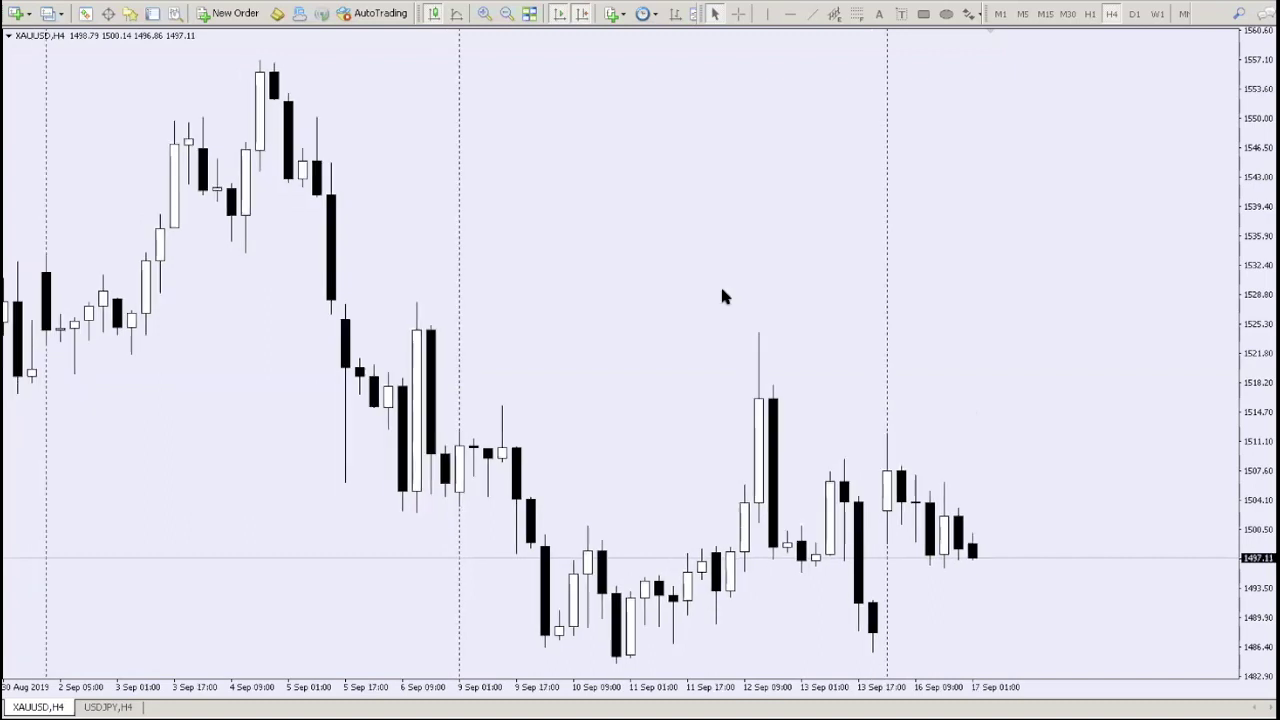
scroll(1115, 450, "down", 1)
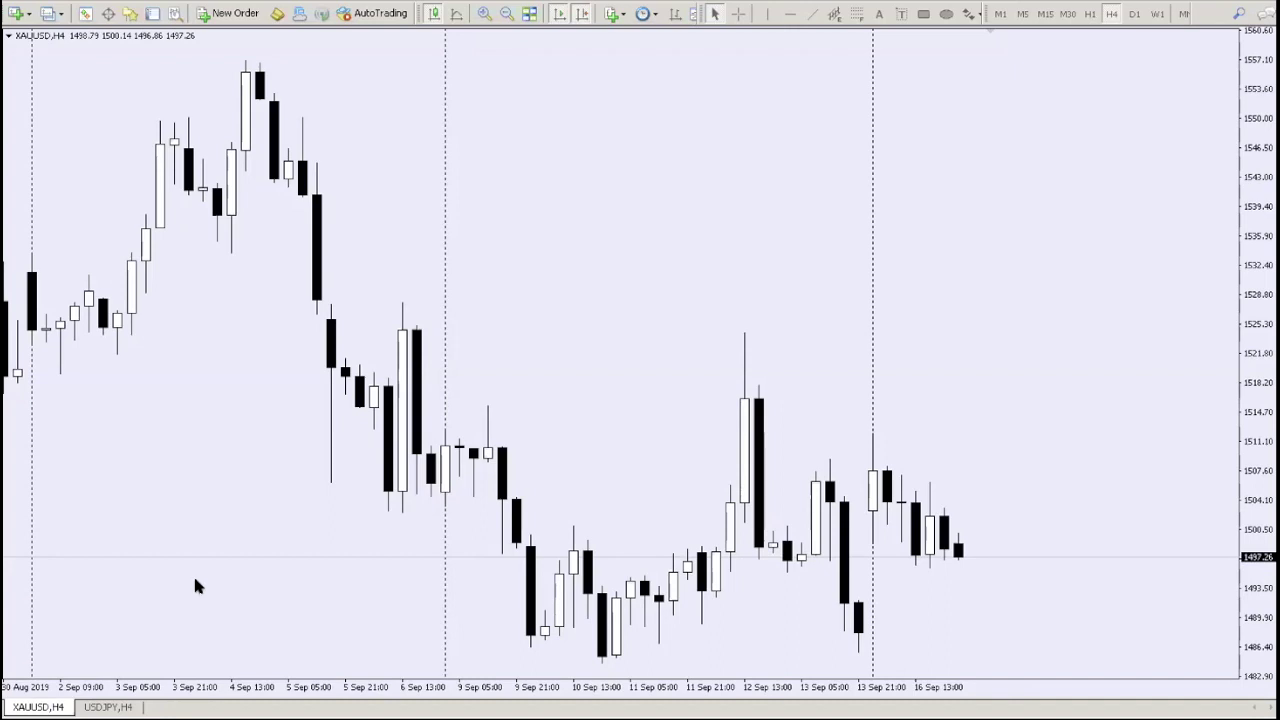
key("Return")
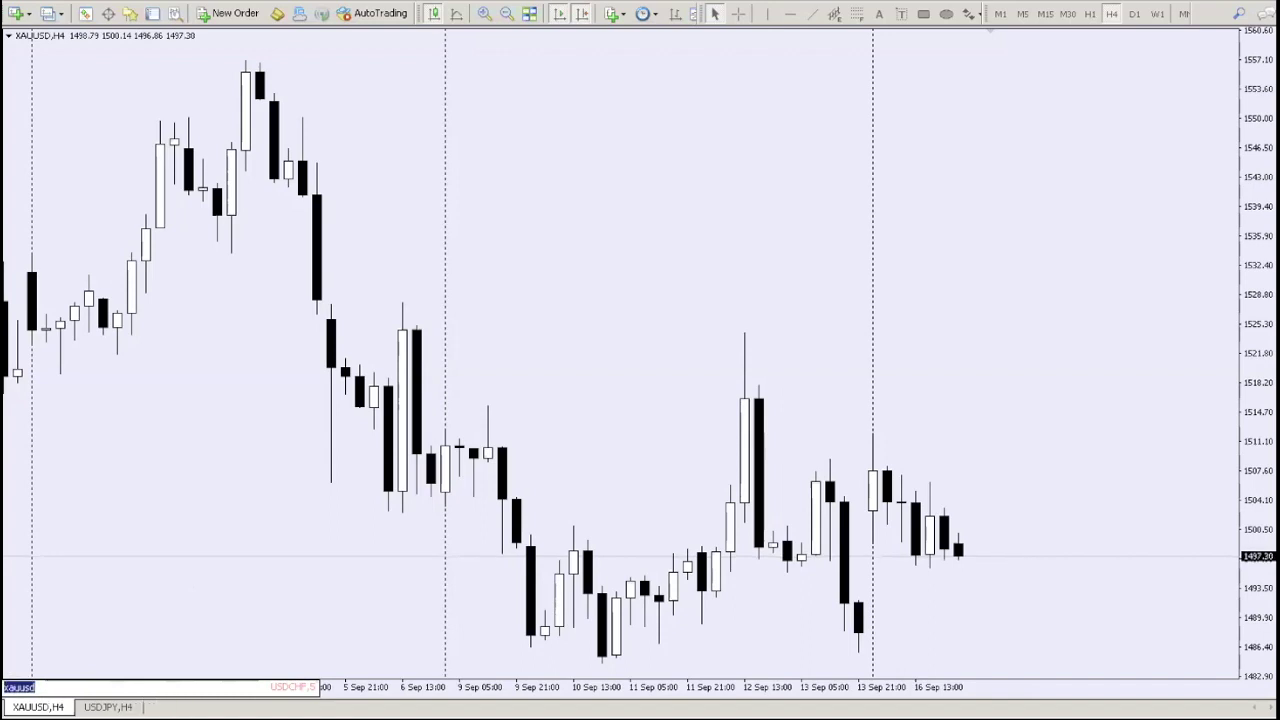
type("EURUSD")
key("Return")
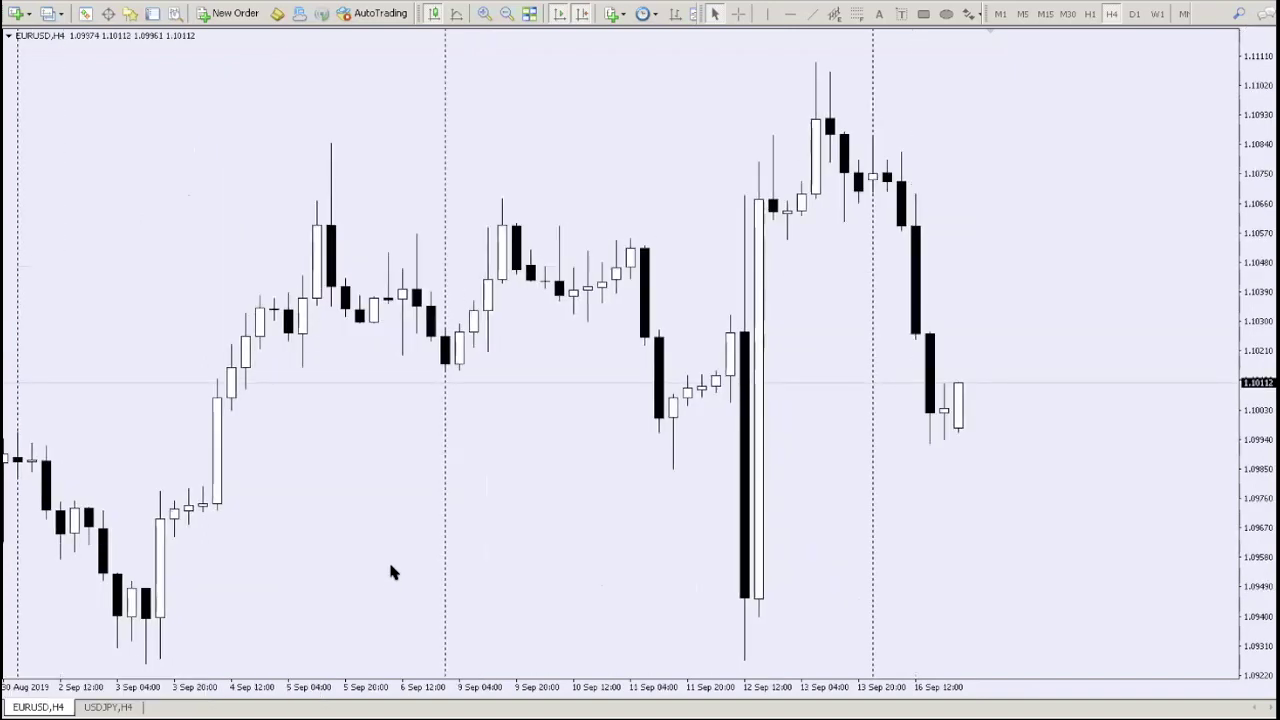
- Set the EURUSD chart to the H1 timeframe with the quick entry EURUSD,H1
key("Return")
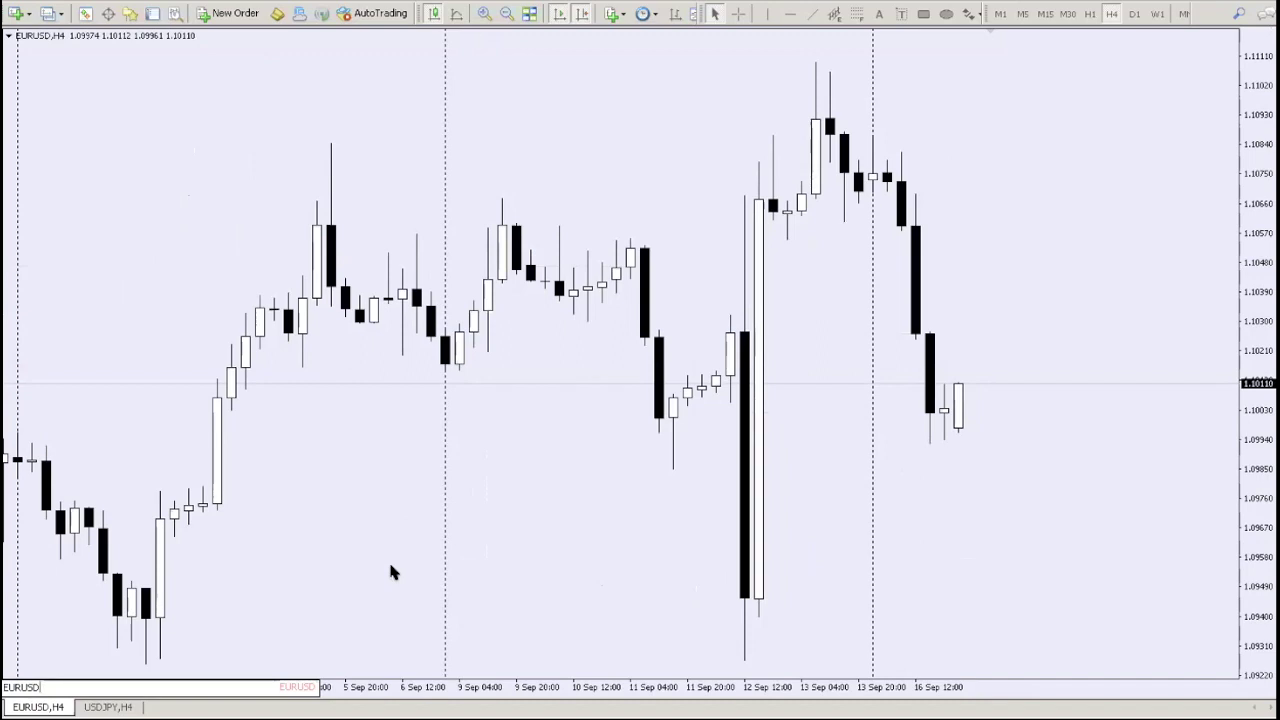
type(",H1")
key("Return")
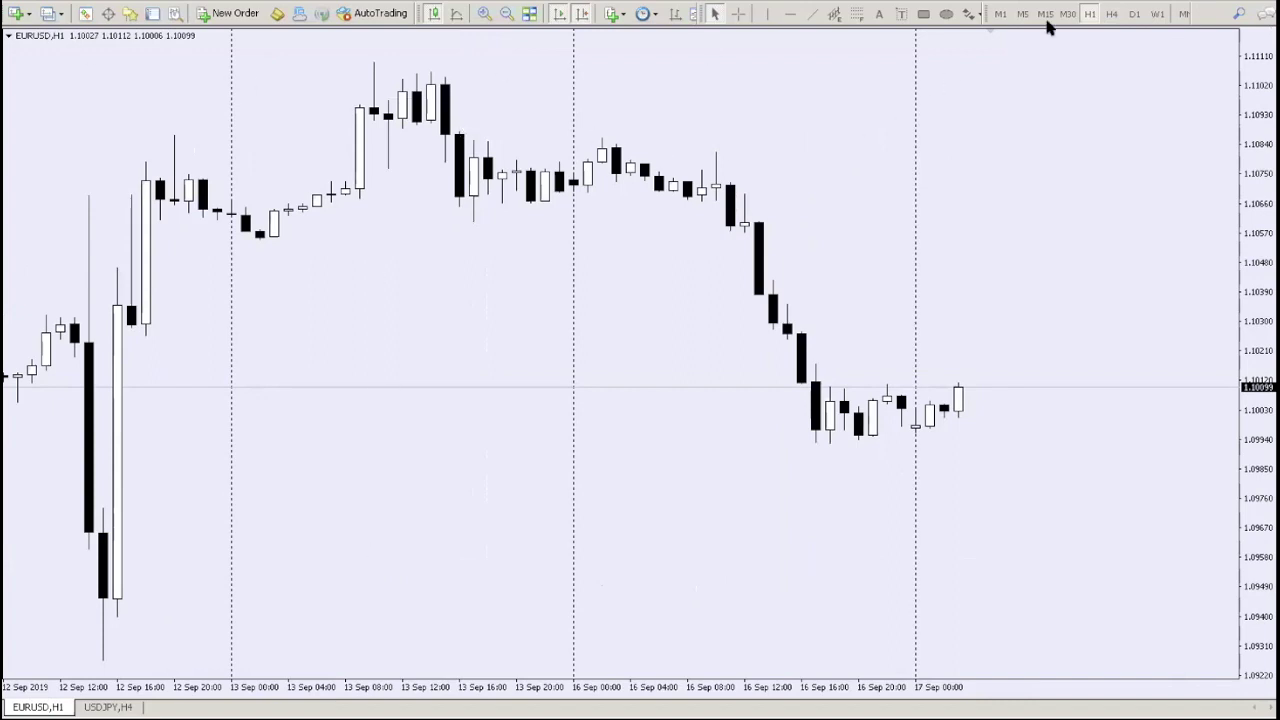
- Compare the EURUSD chart on the H4, daily and H1 timeframes, ending on H4
left_click(1110, 14)
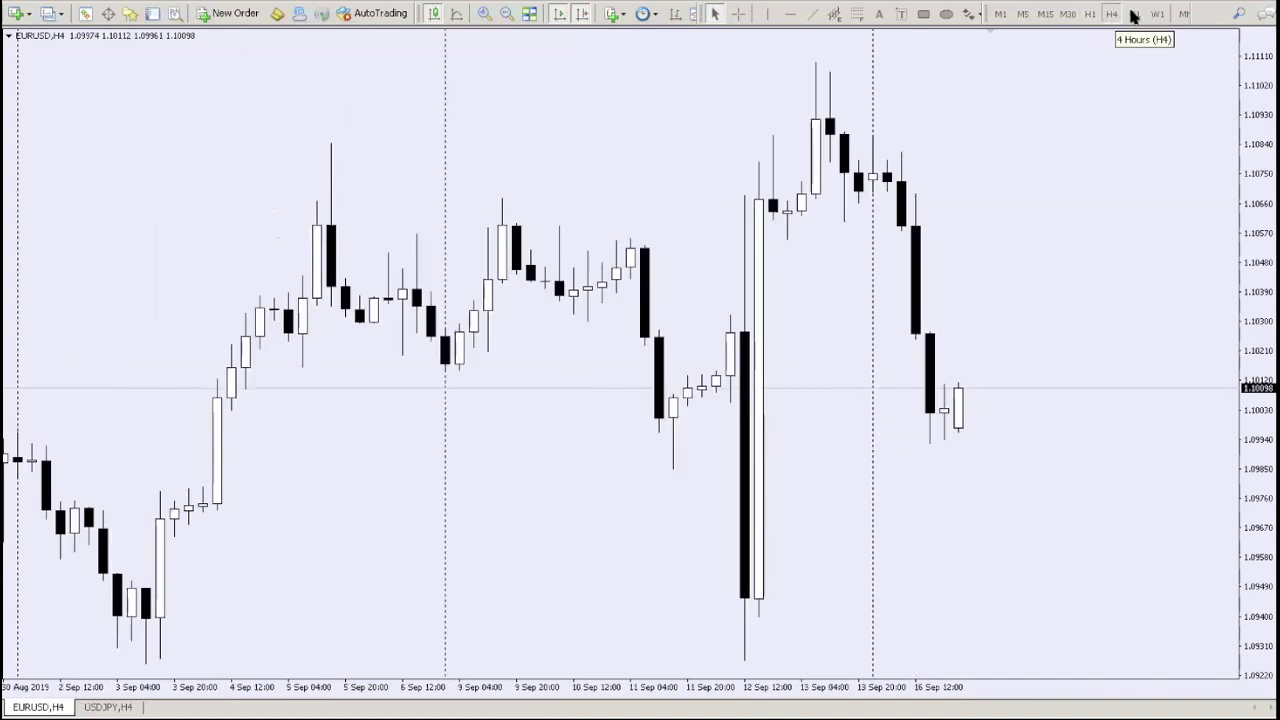
left_click(1134, 14)
left_click(1111, 14)
left_click(1091, 14)
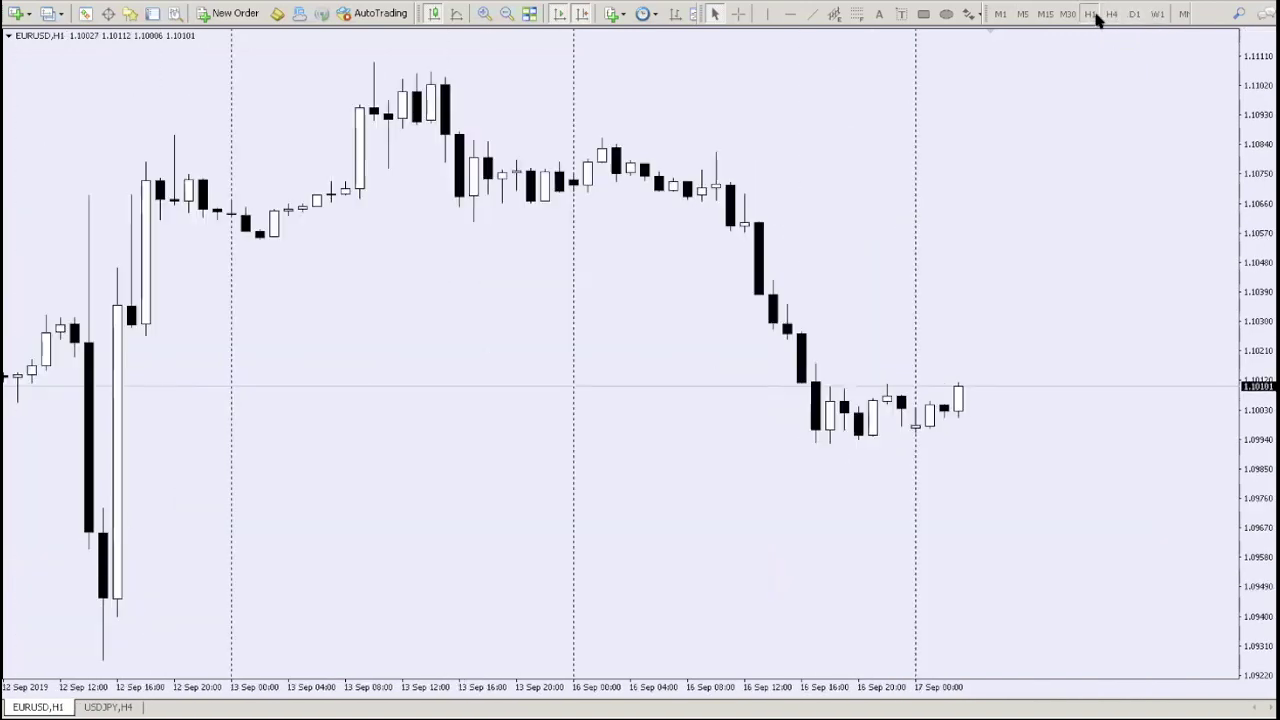
left_click(1111, 14)
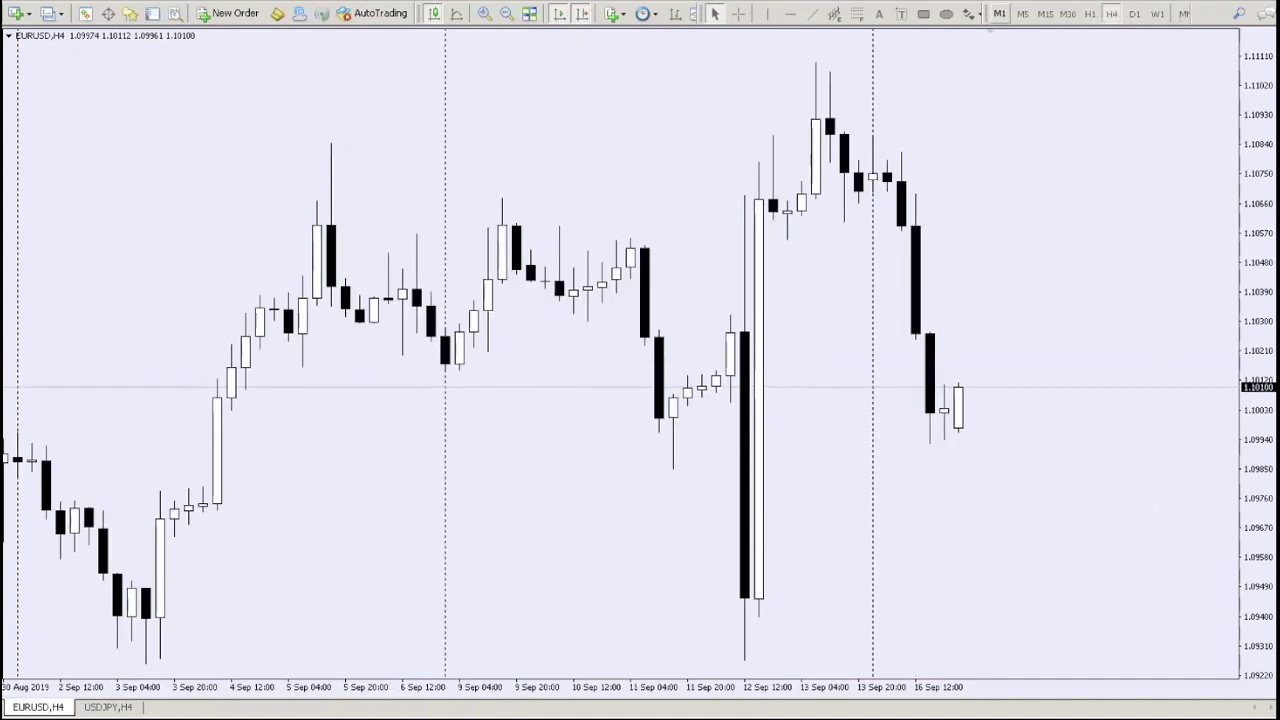
- Customize the timeframes toolbar by removing the M1, M5, M15 and M30 periods
right_click(1108, 24)
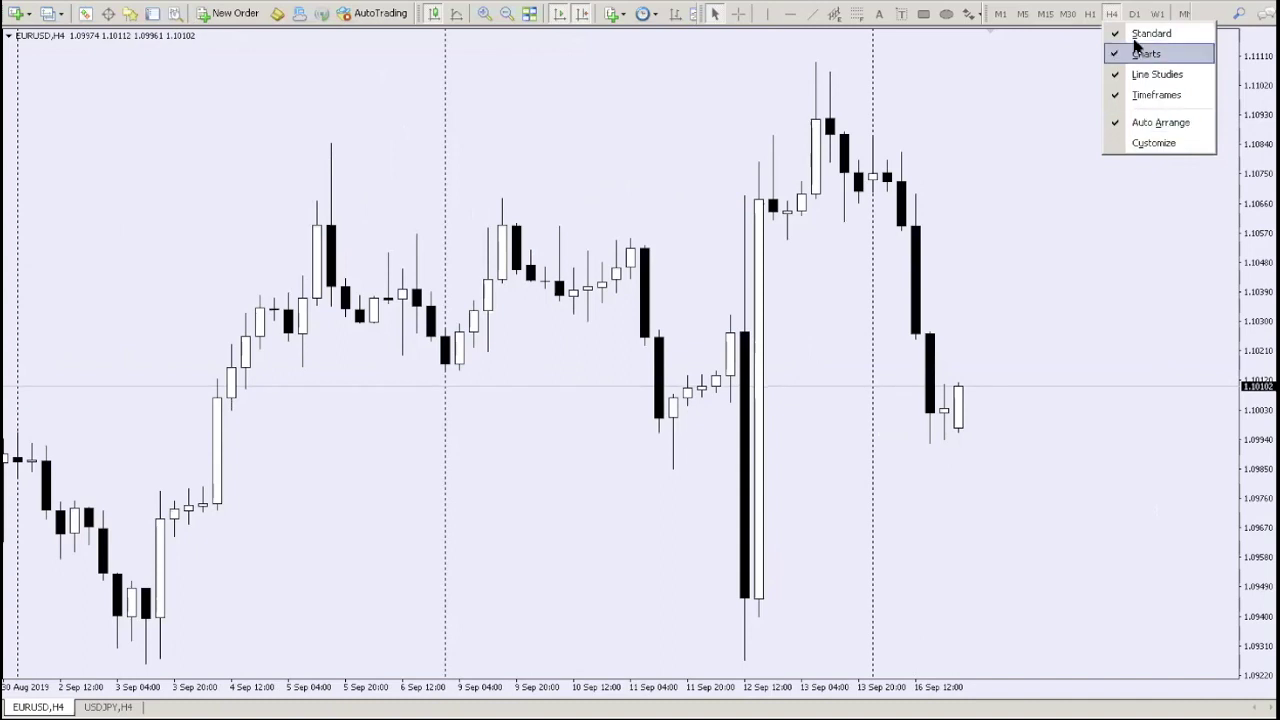
left_click(1152, 144)
left_click(740, 287)
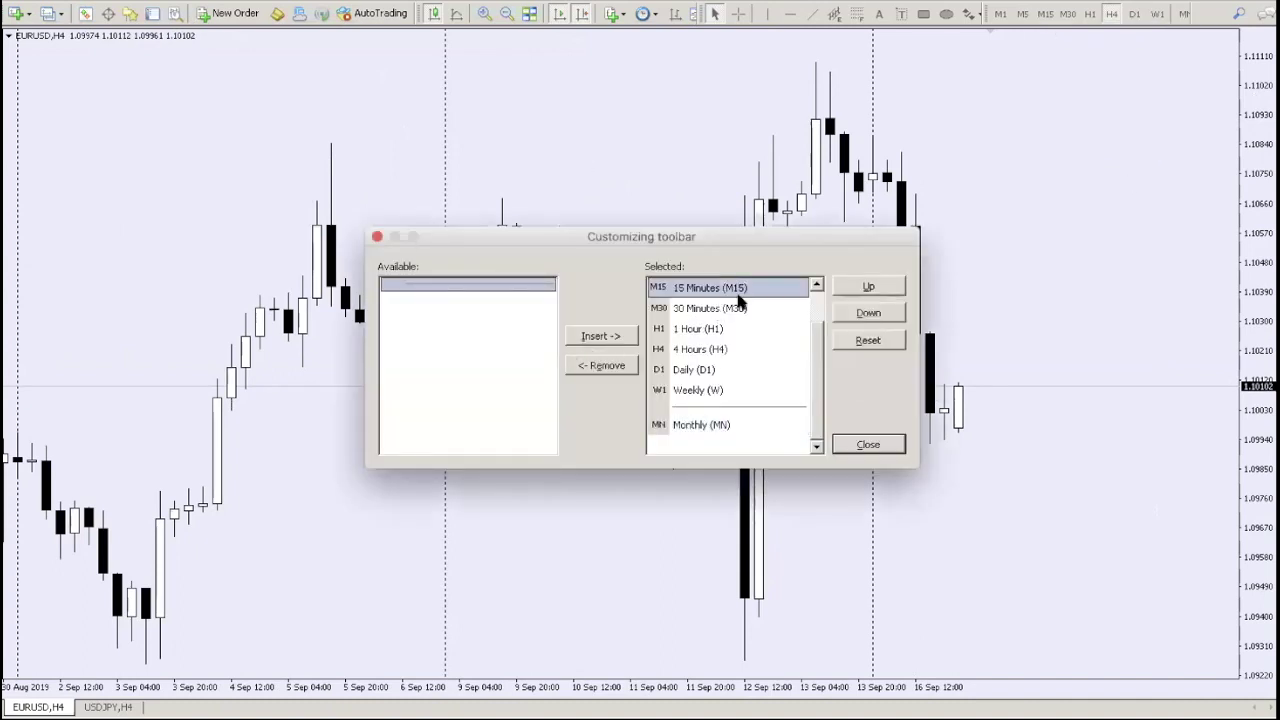
scroll(740, 287, "up", 1)
left_click(723, 289)
left_click(601, 365)
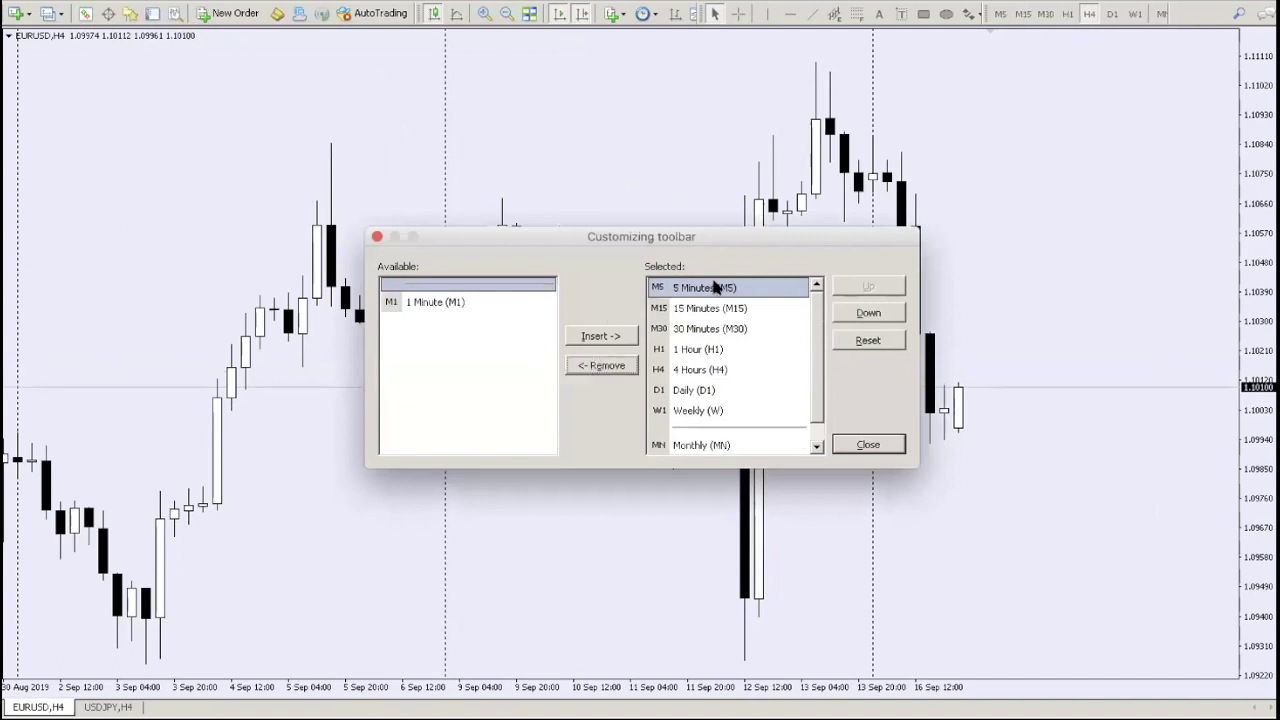
left_click(602, 367)
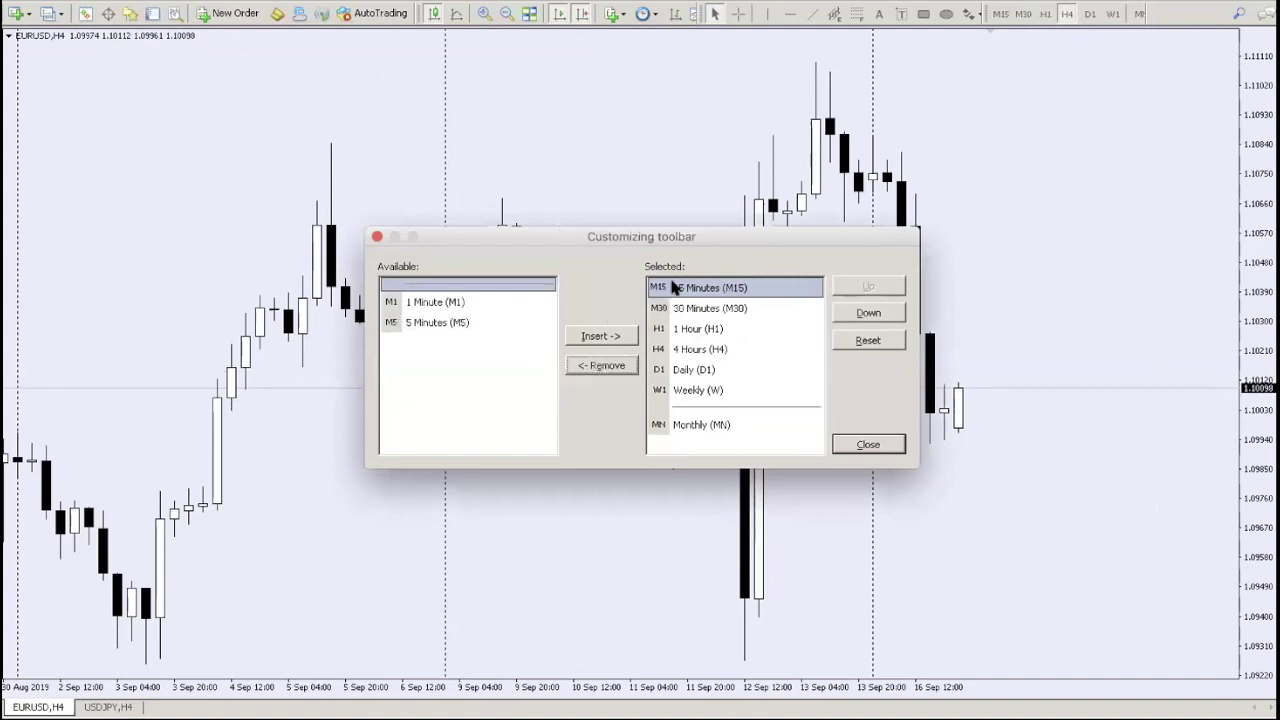
left_click(602, 366)
left_click(606, 367)
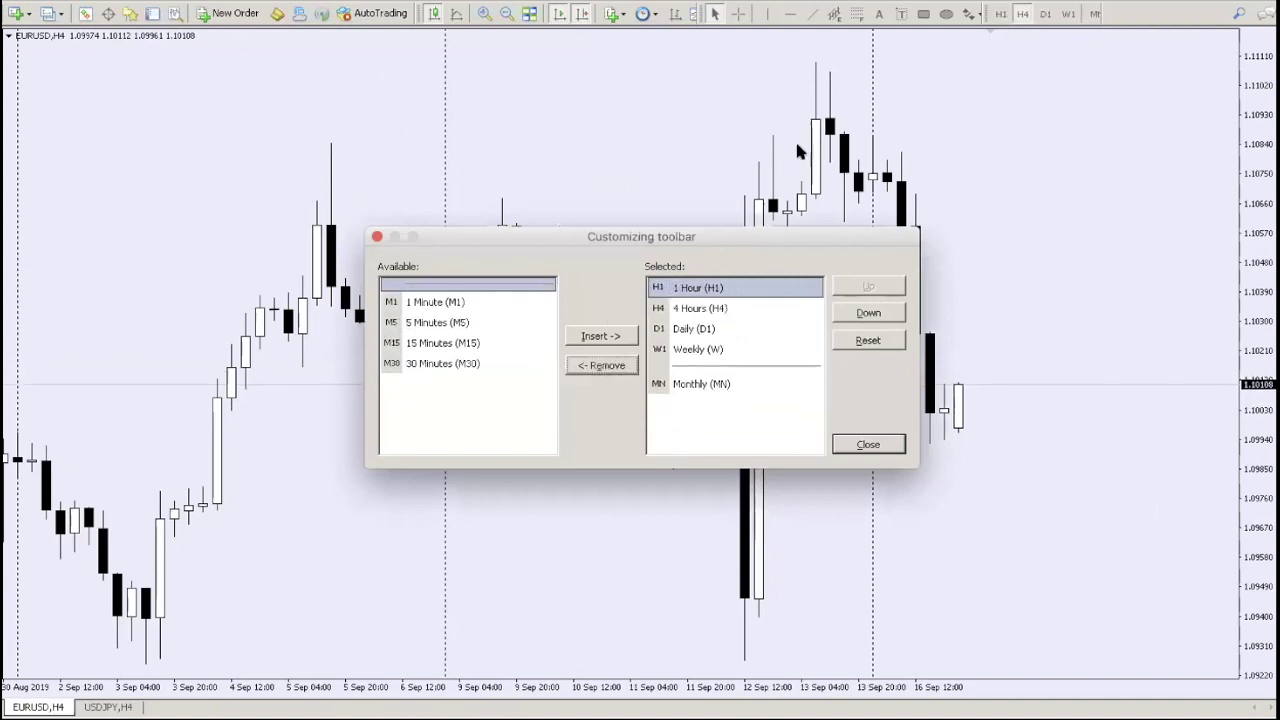
left_click(869, 444)
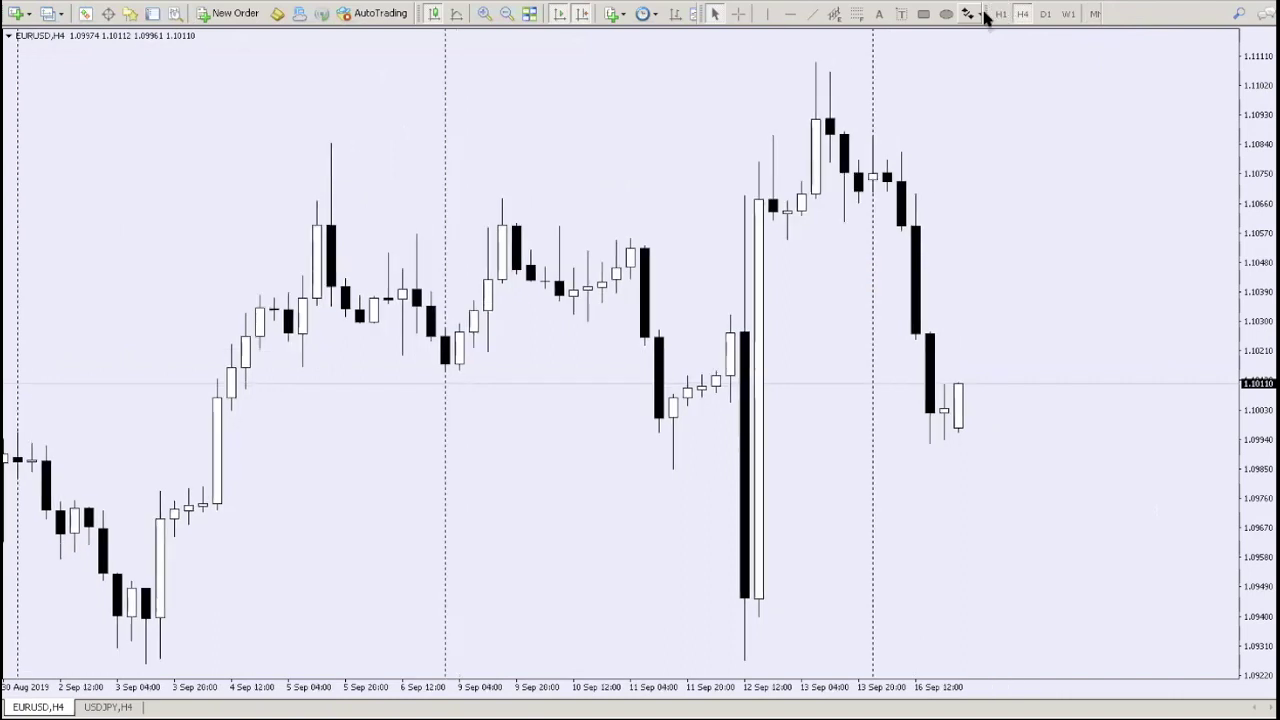
- View EURUSD on the daily and H1 timeframes and return the chart to H4
left_click(1045, 15)
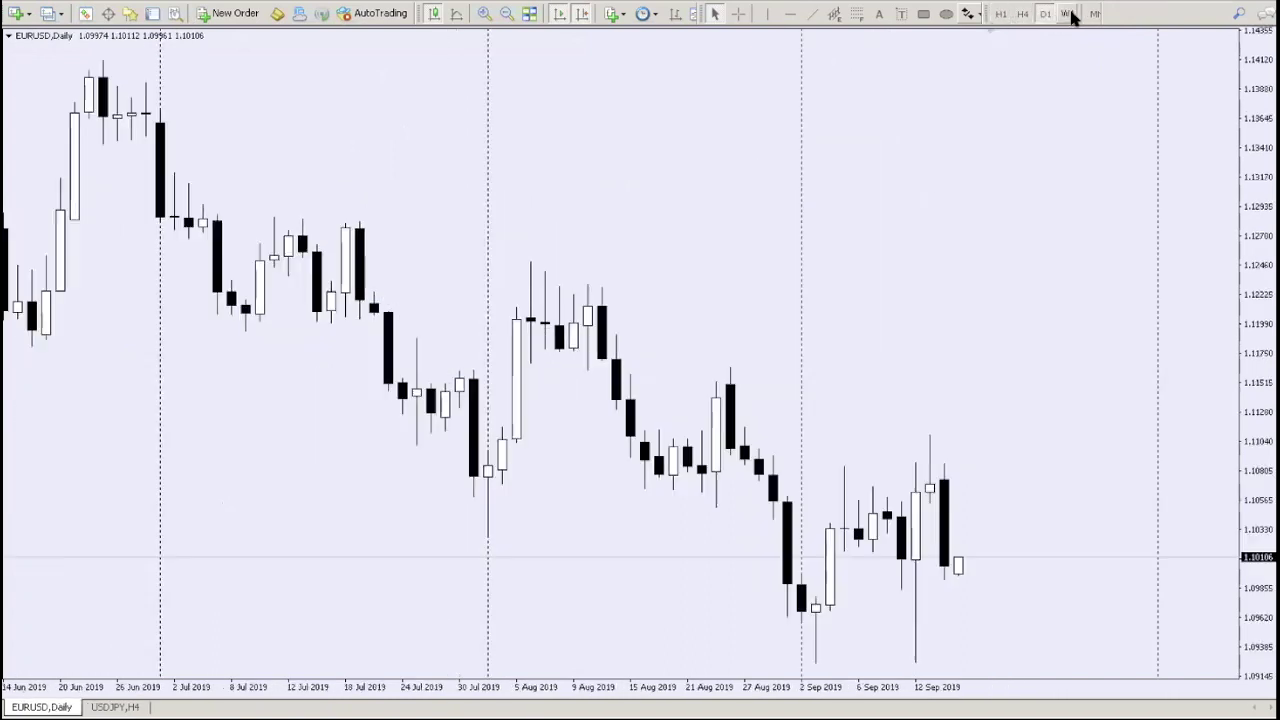
left_click(1020, 15)
left_click(1002, 15)
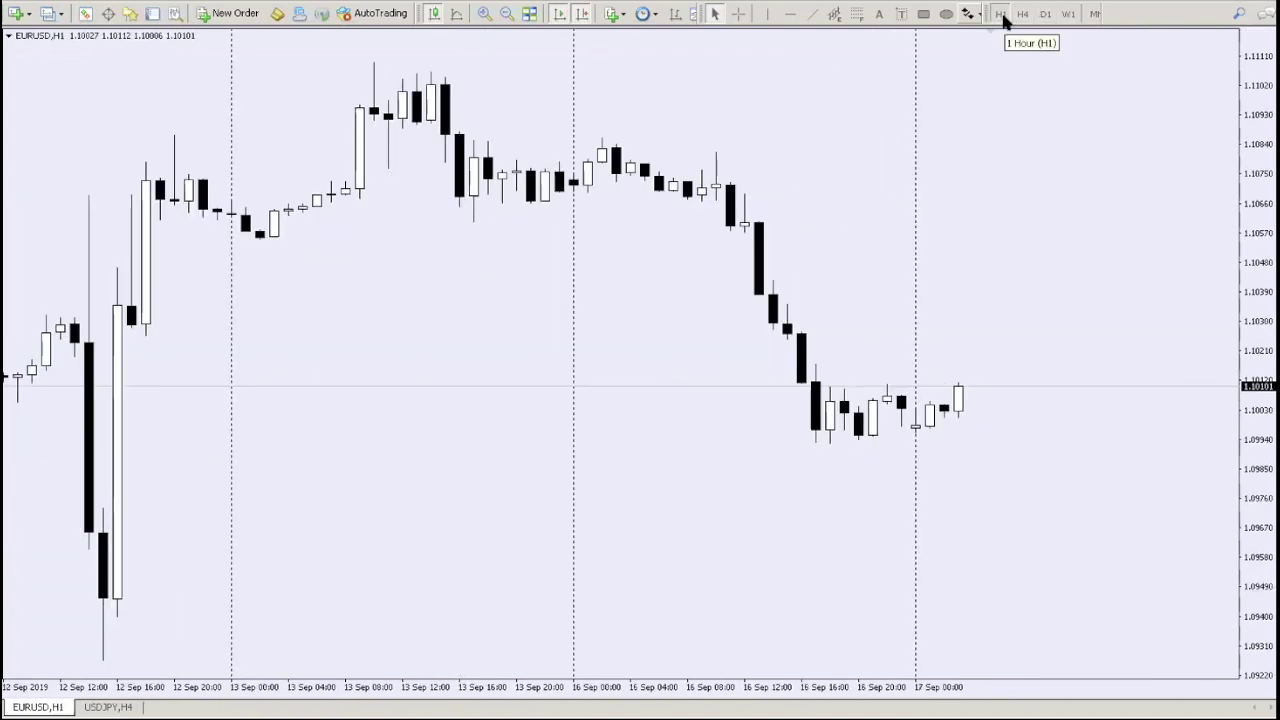
left_click(1024, 15)
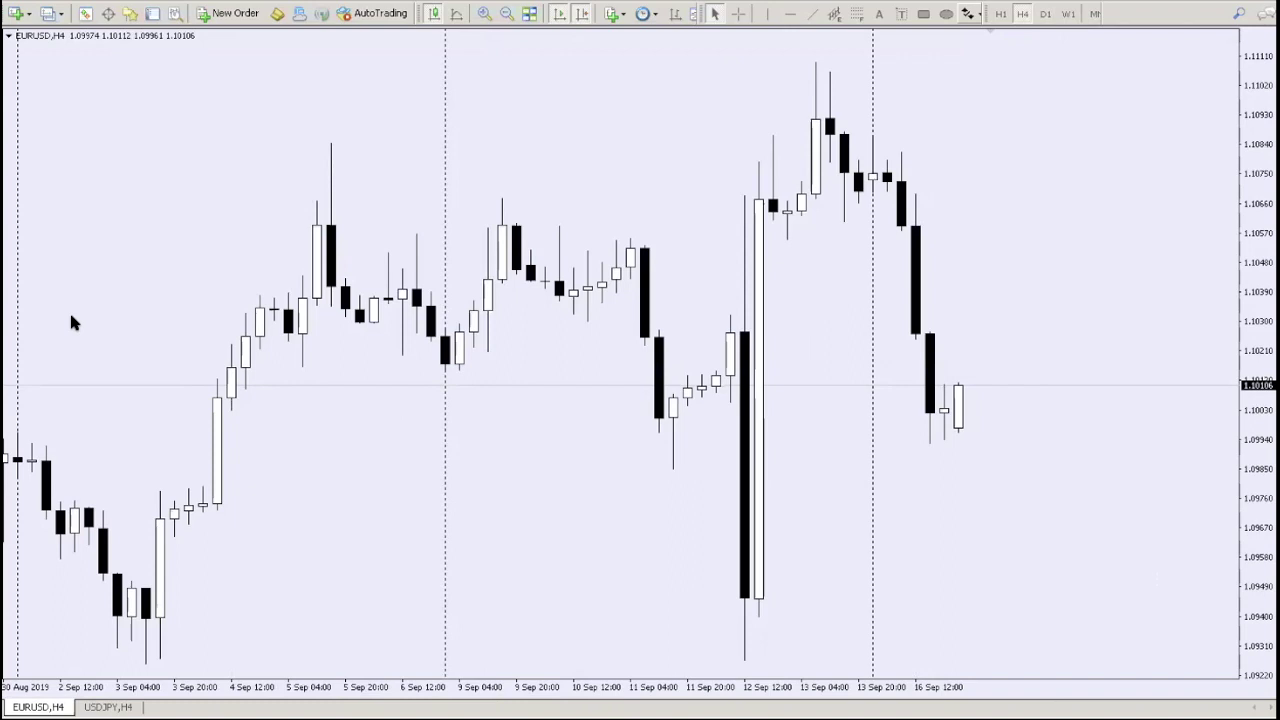
- Examine the instruments offered for a new chart in the FX Majors, COMMODITY 3, INDICES 03, CASH CFD 4 and CRYPTO groups
left_click(16, 13)
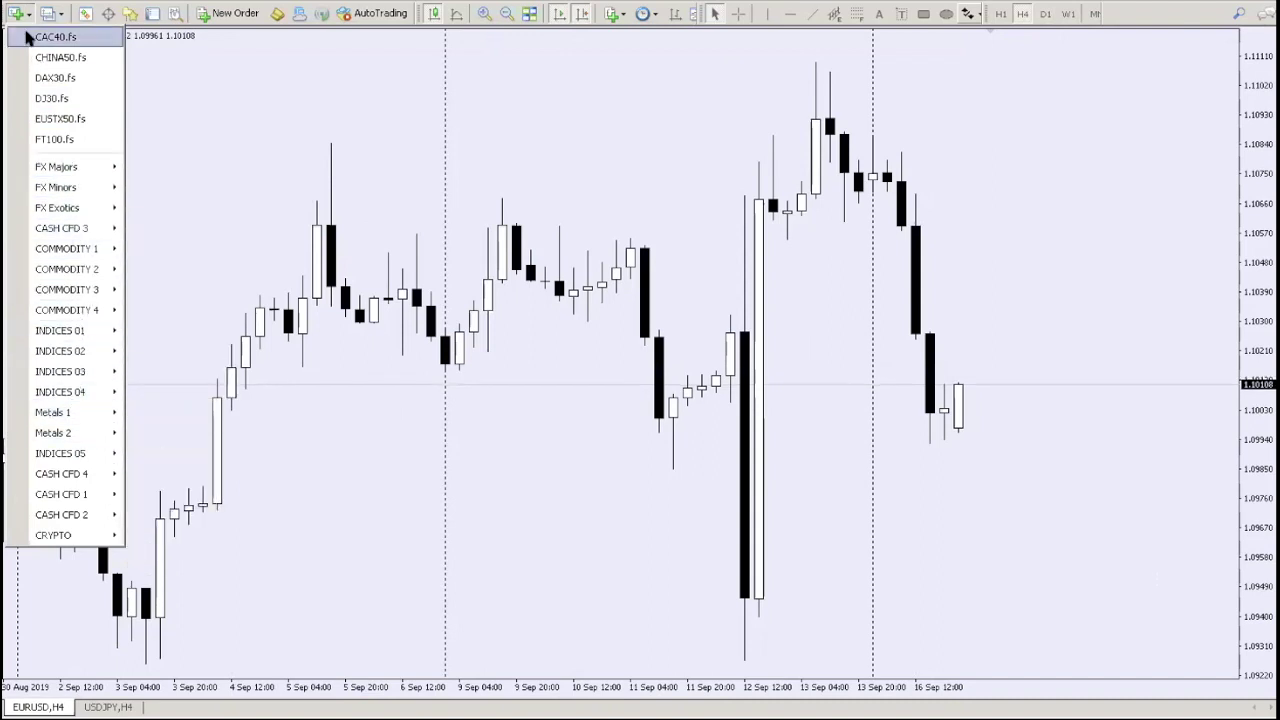
mouse_move(70, 173)
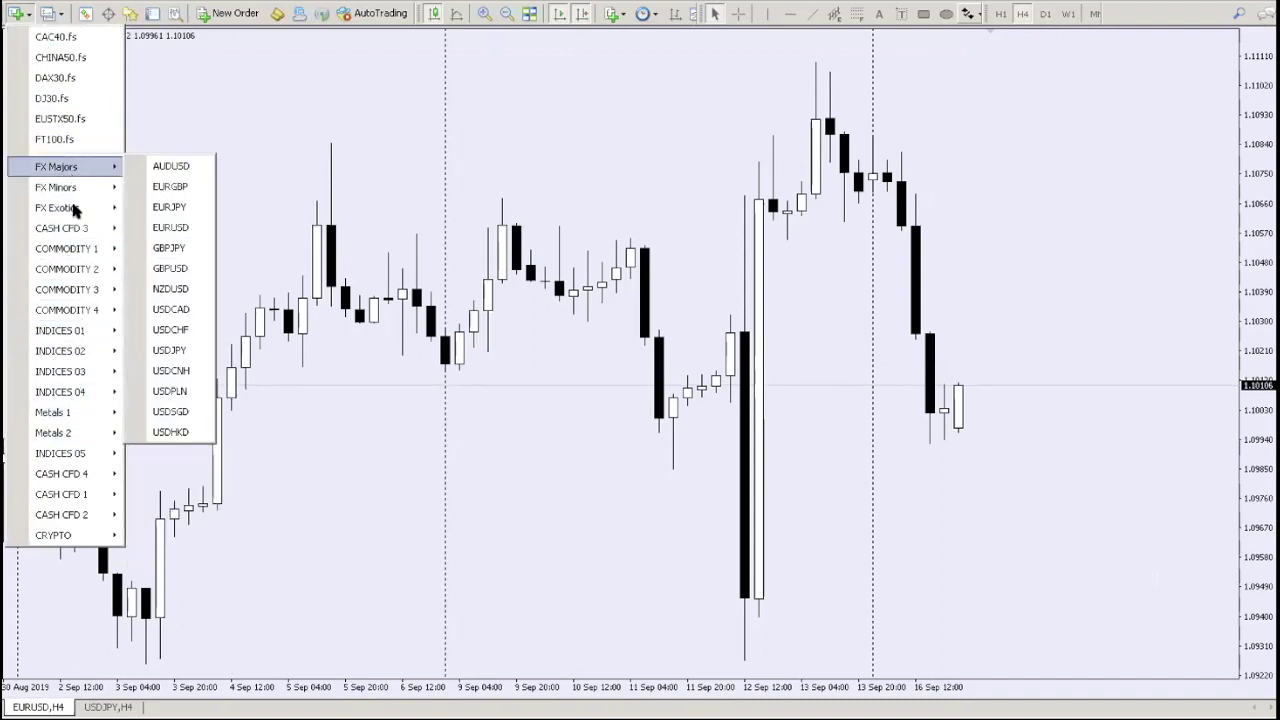
left_click(24, 14)
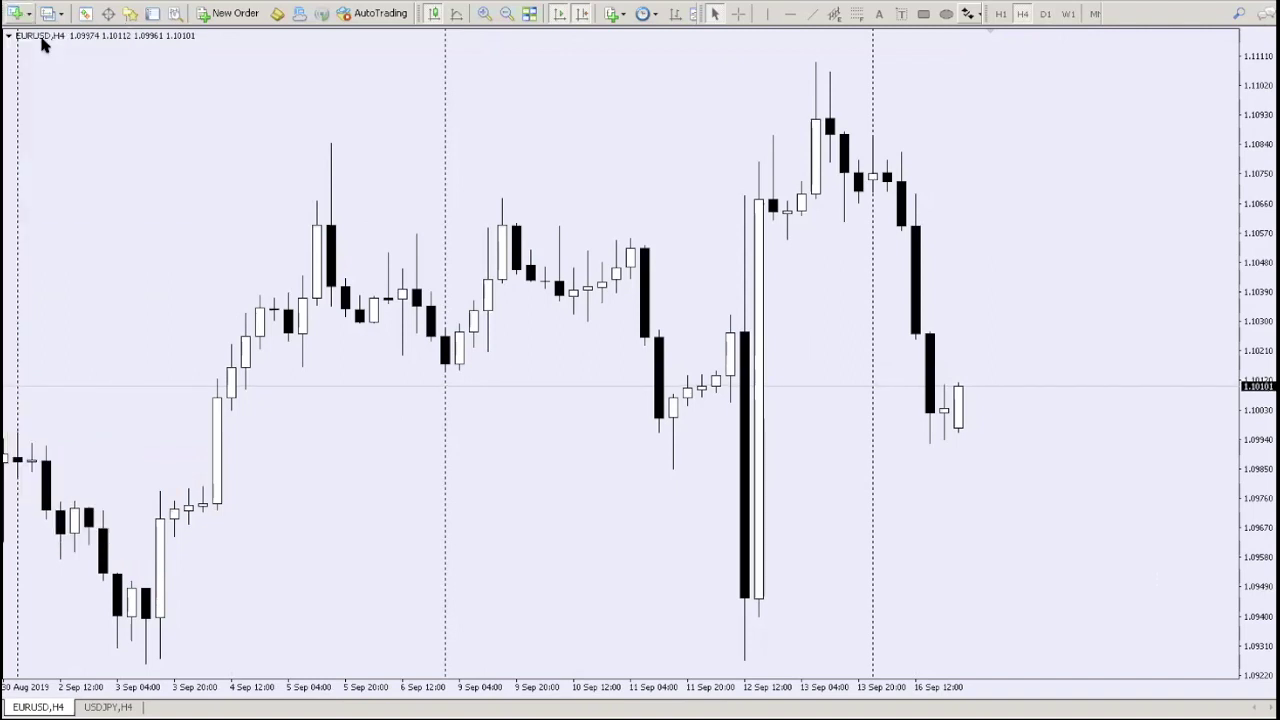
left_click(22, 14)
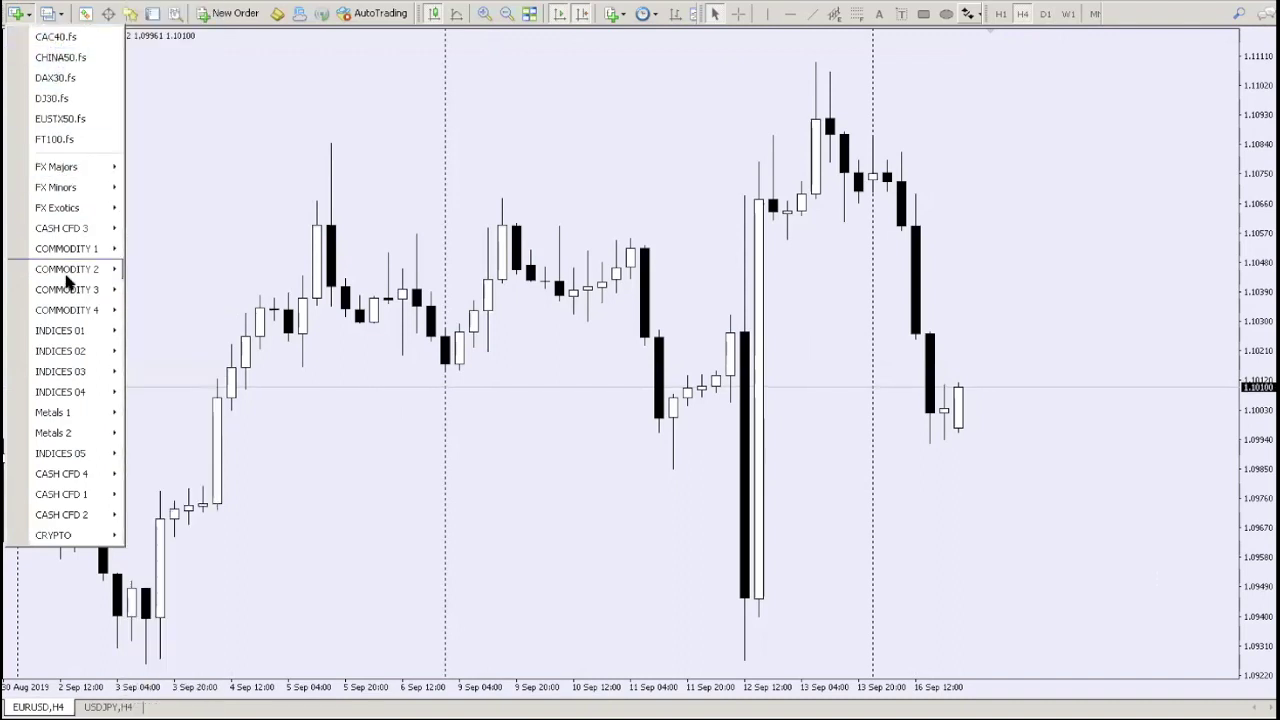
mouse_move(100, 289)
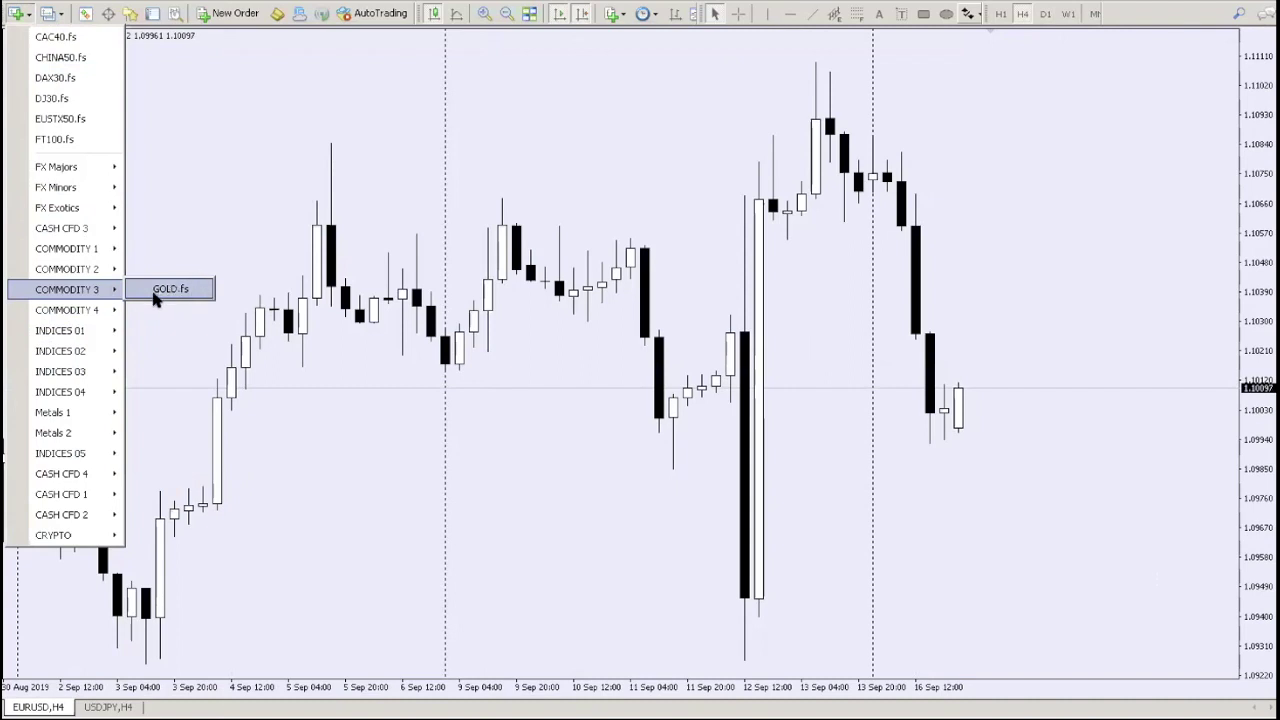
mouse_move(70, 378)
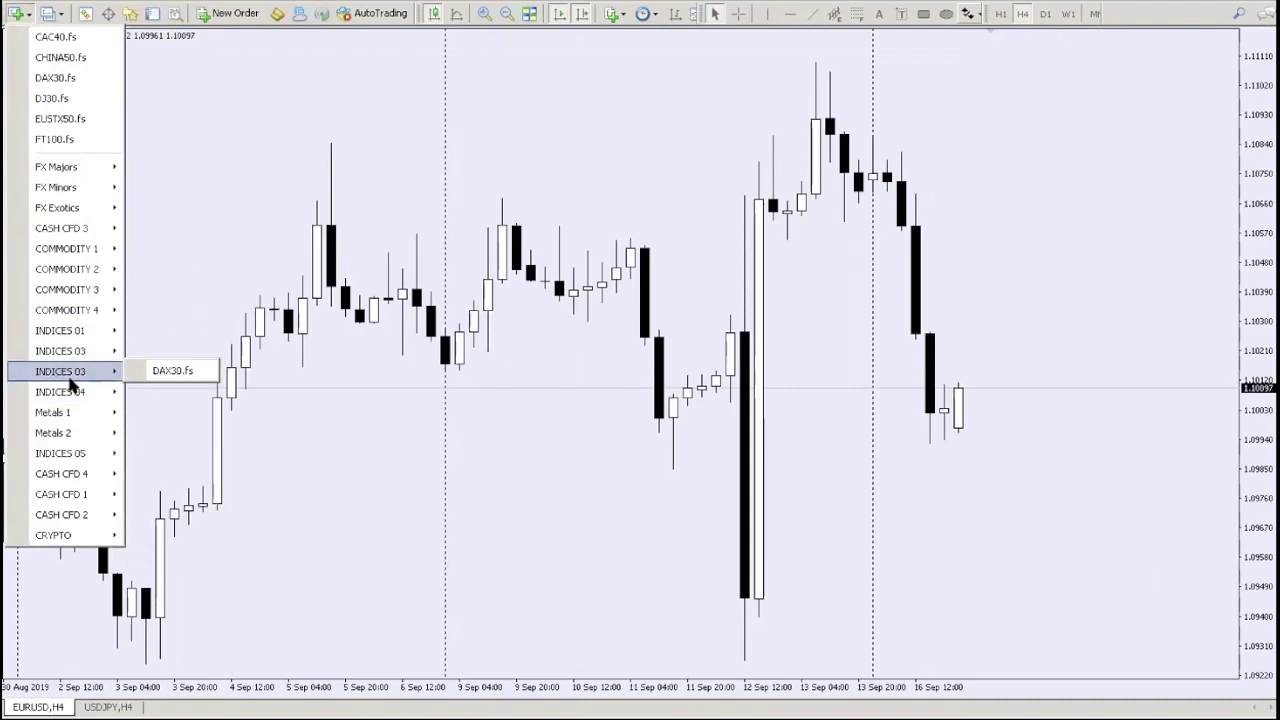
mouse_move(73, 477)
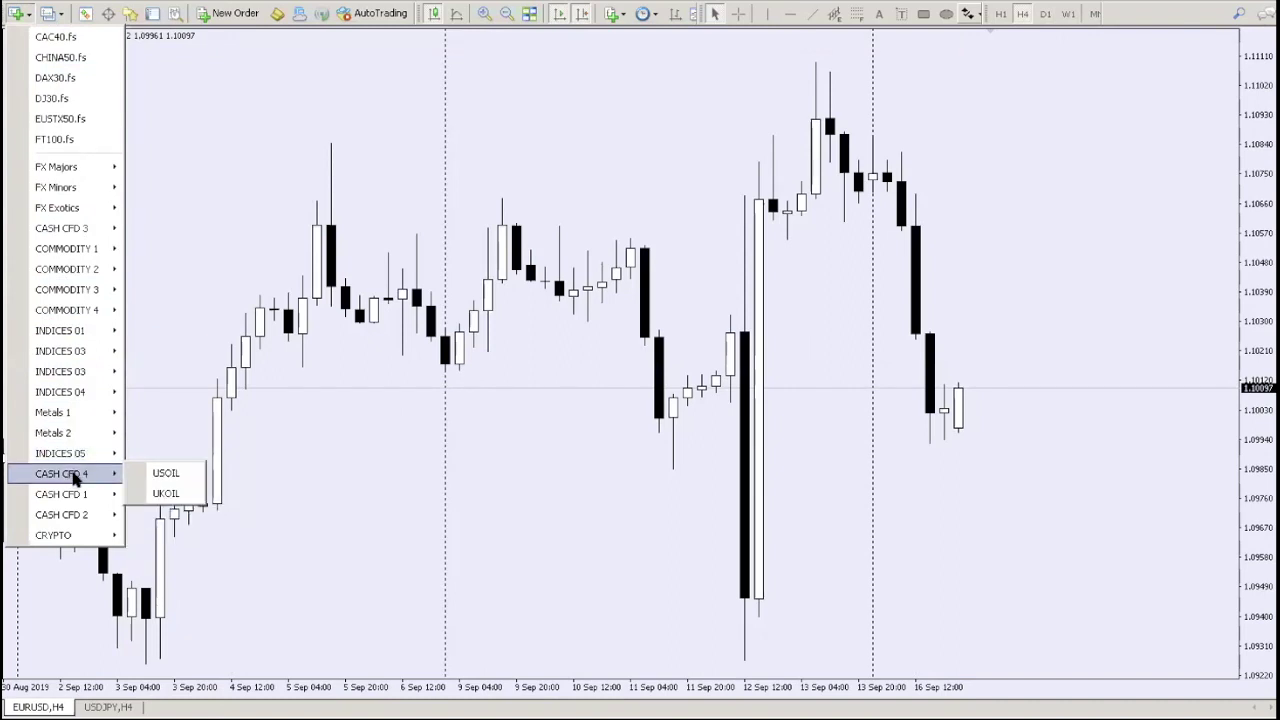
mouse_move(80, 537)
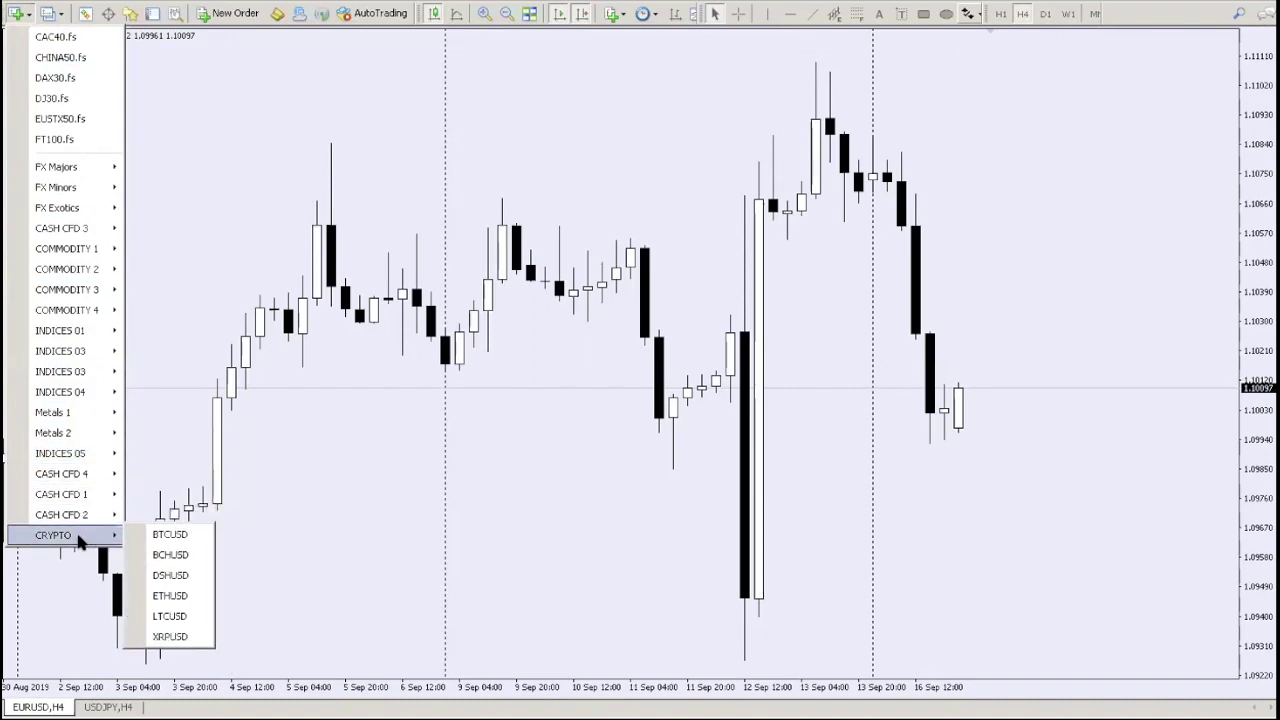
left_click(14, 18)
- Load the Euro chart profile and restore the maximized EURAUD chart to the tiled layout
left_click(47, 14)
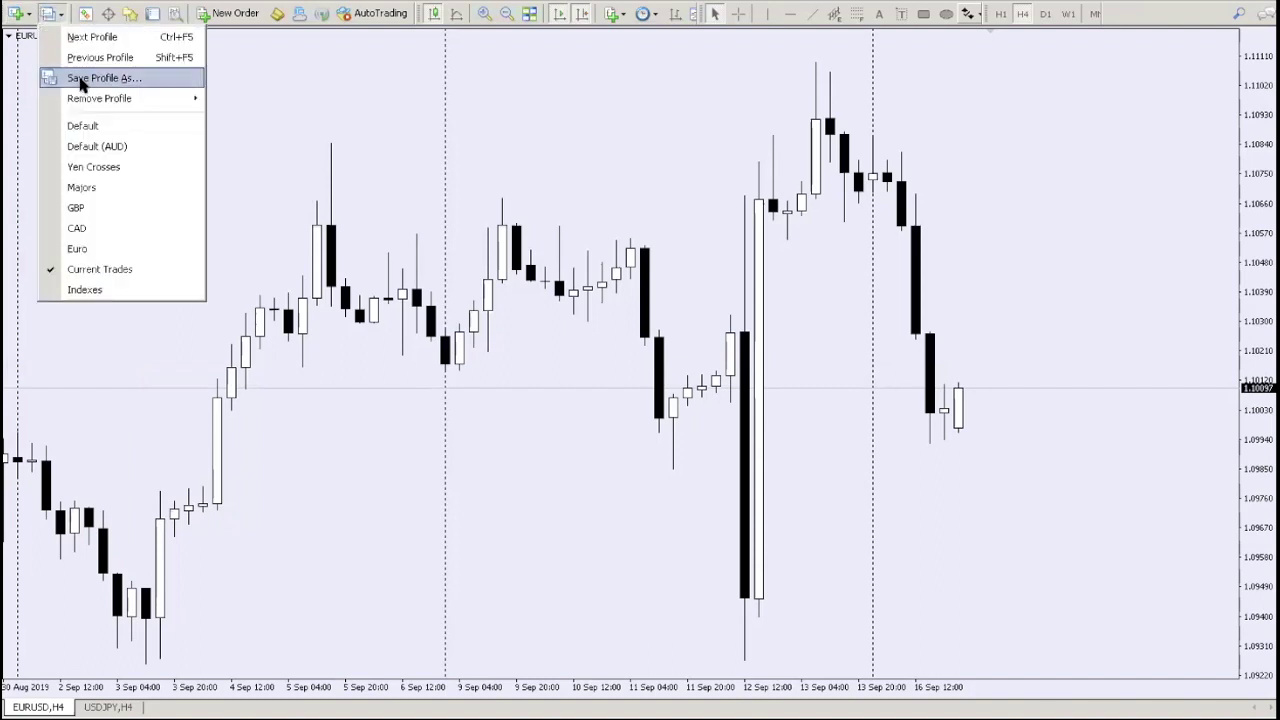
left_click(46, 16)
left_click(46, 16)
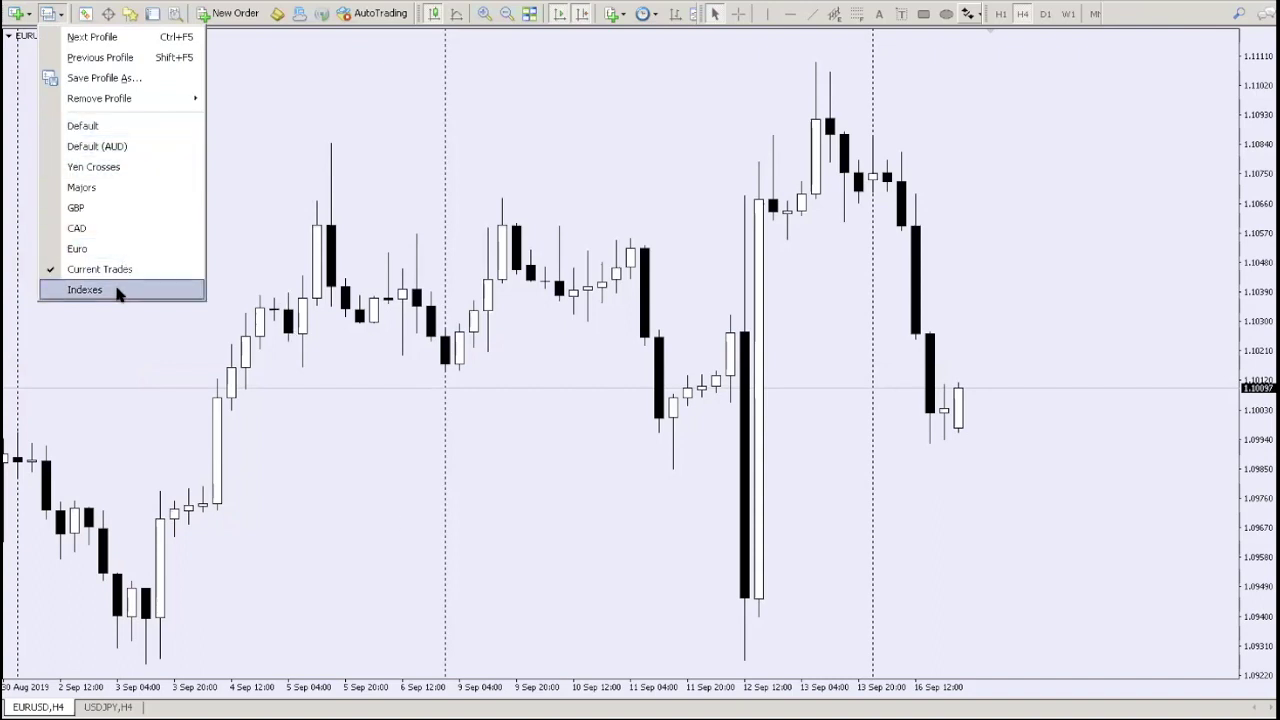
left_click(117, 248)
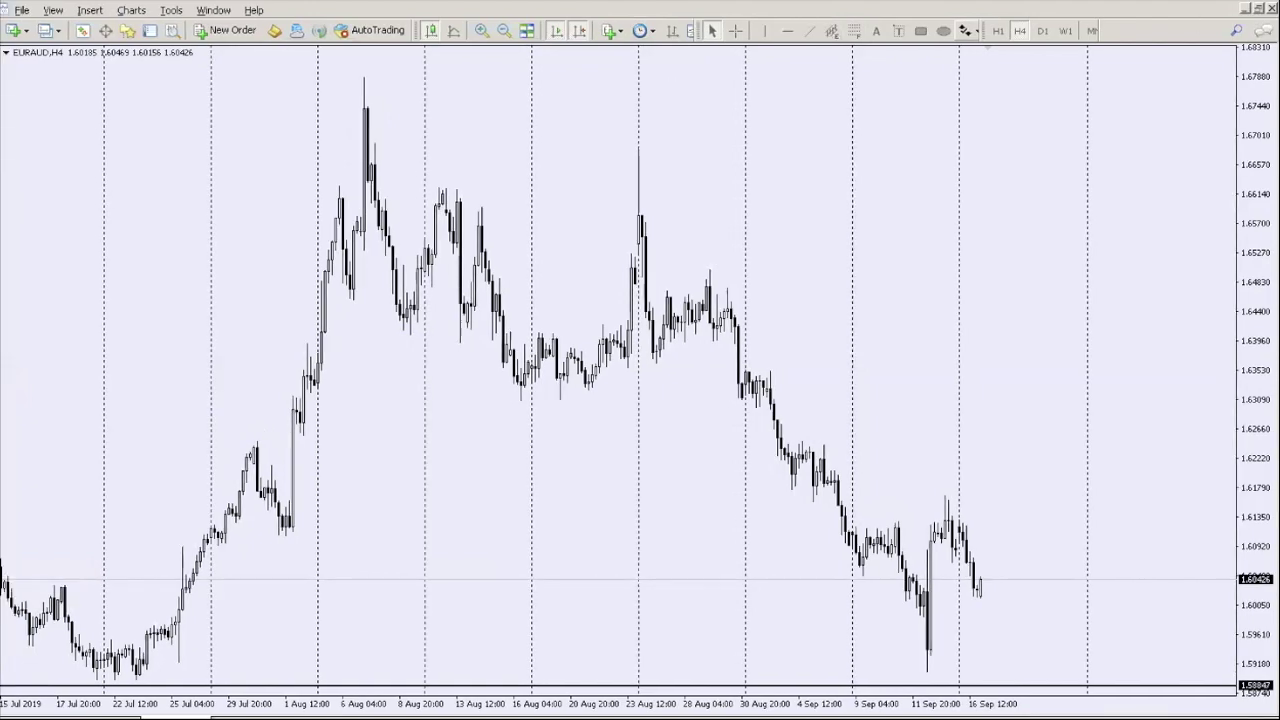
left_click(1257, 9)
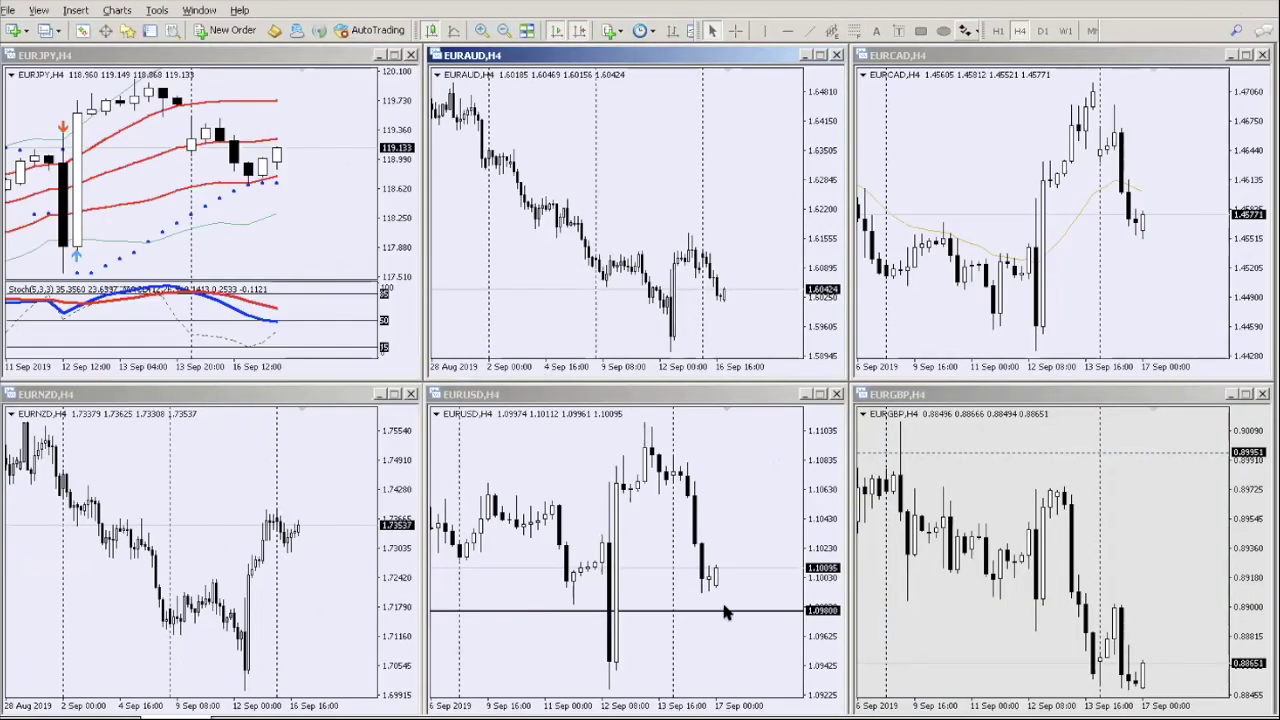
- Make the EURJPY chart active and open the list of chart profiles
mouse_move(726, 612)
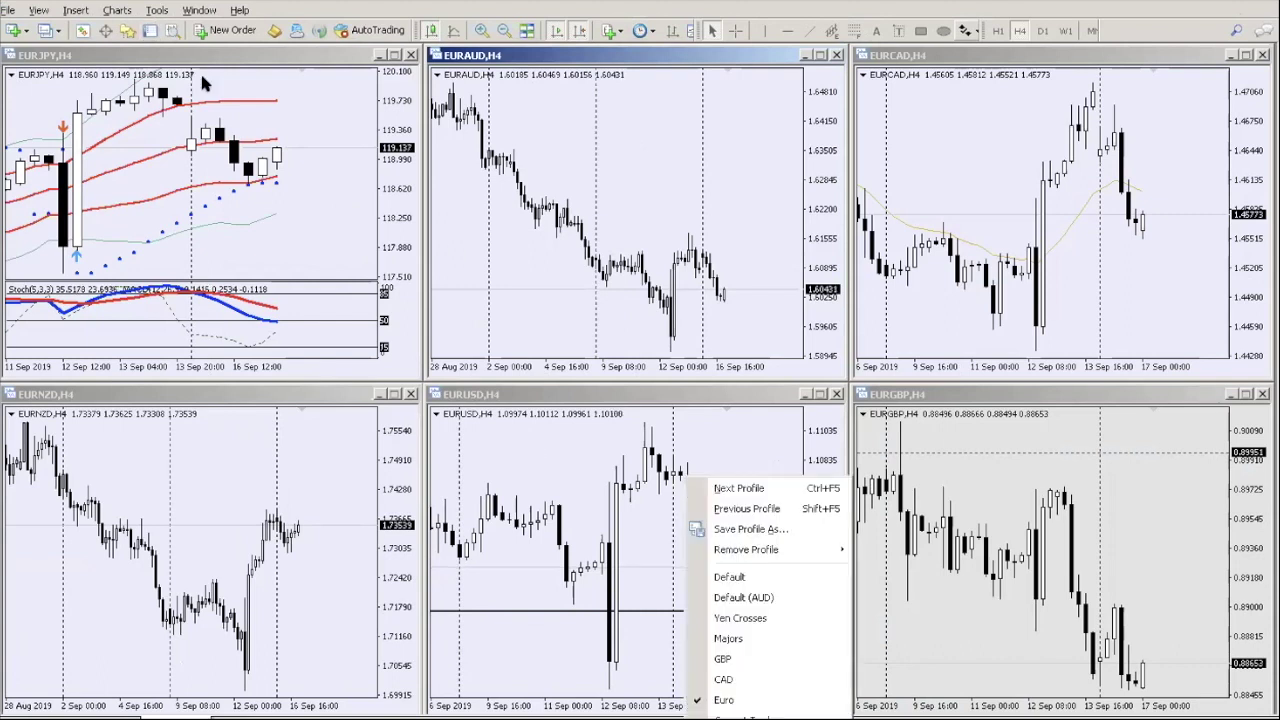
left_click(170, 168)
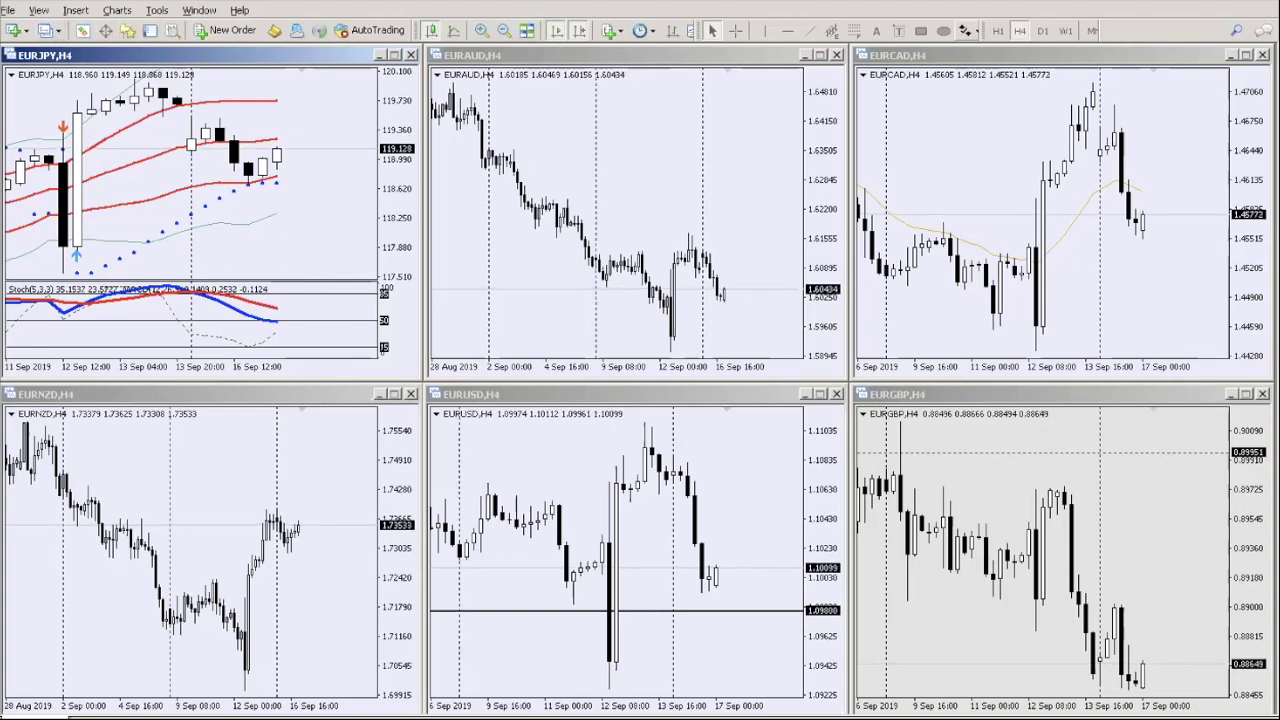
left_click(768, 717)
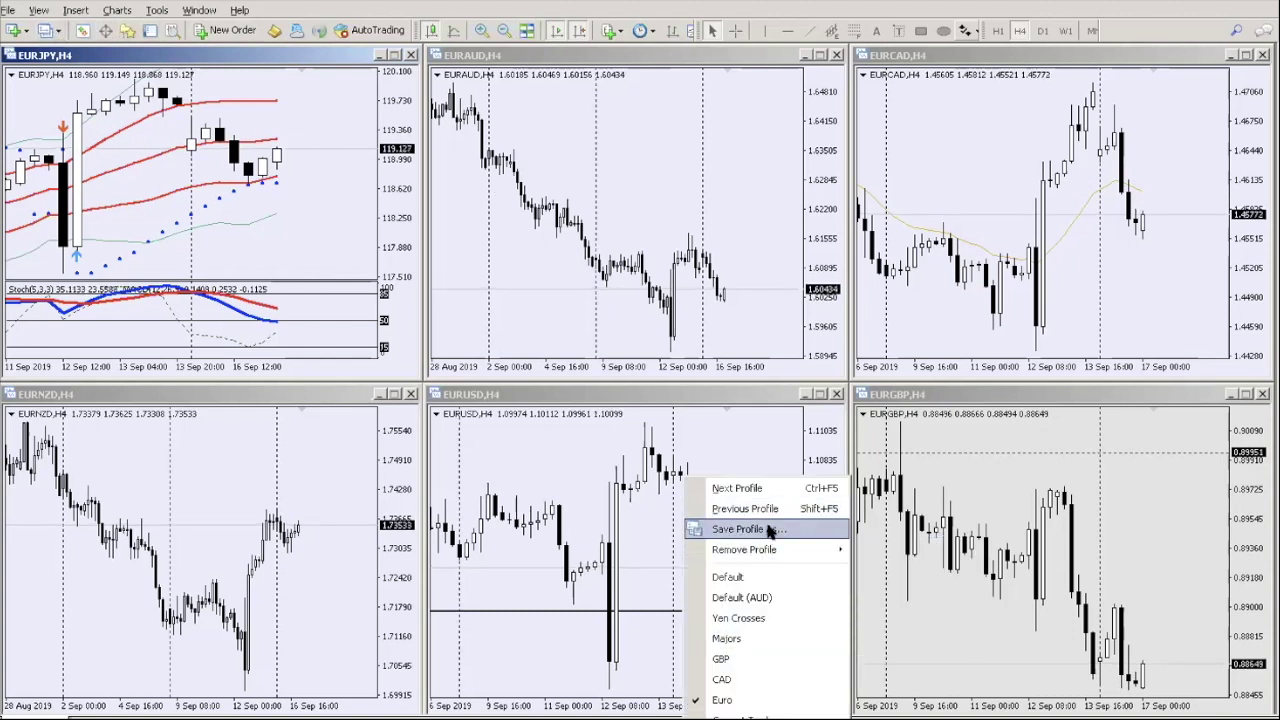
- Examine the available and selected buttons in the Charts toolbar's customization dialog and close it without changes
right_click(643, 31)
left_click(708, 155)
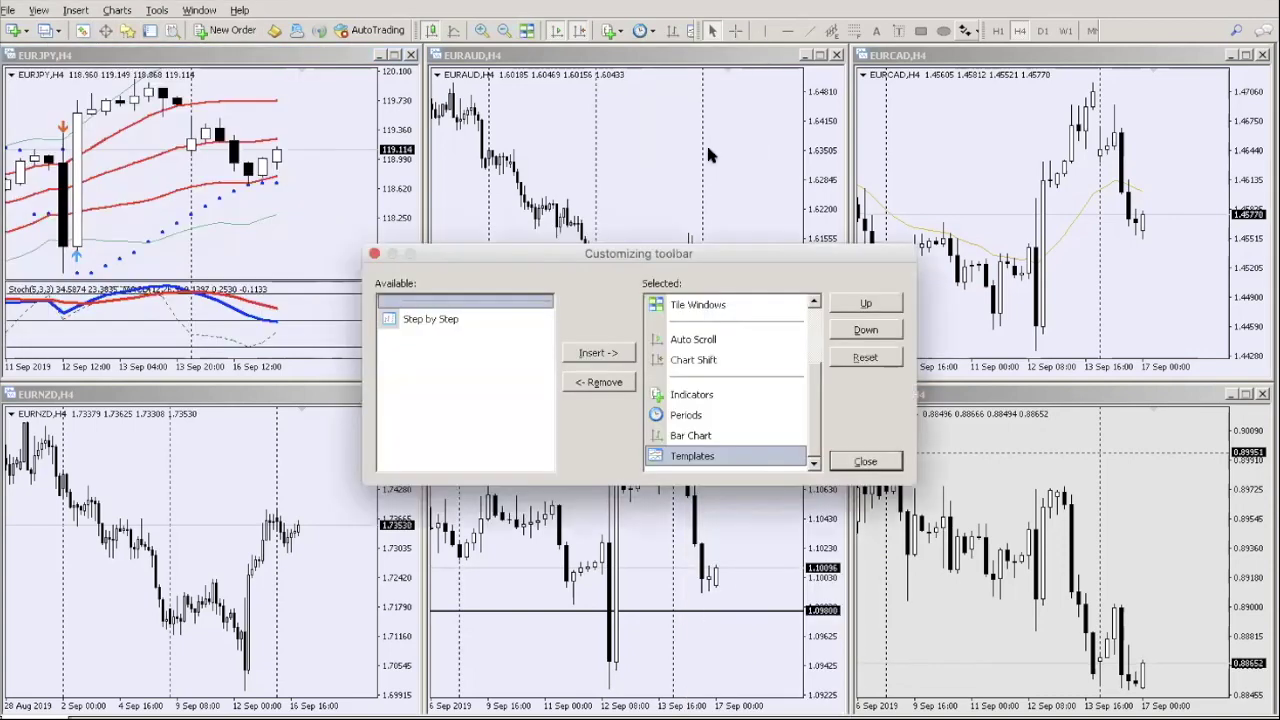
scroll(781, 390, "up", 2)
scroll(784, 397, "down", 2)
scroll(783, 397, "up", 1)
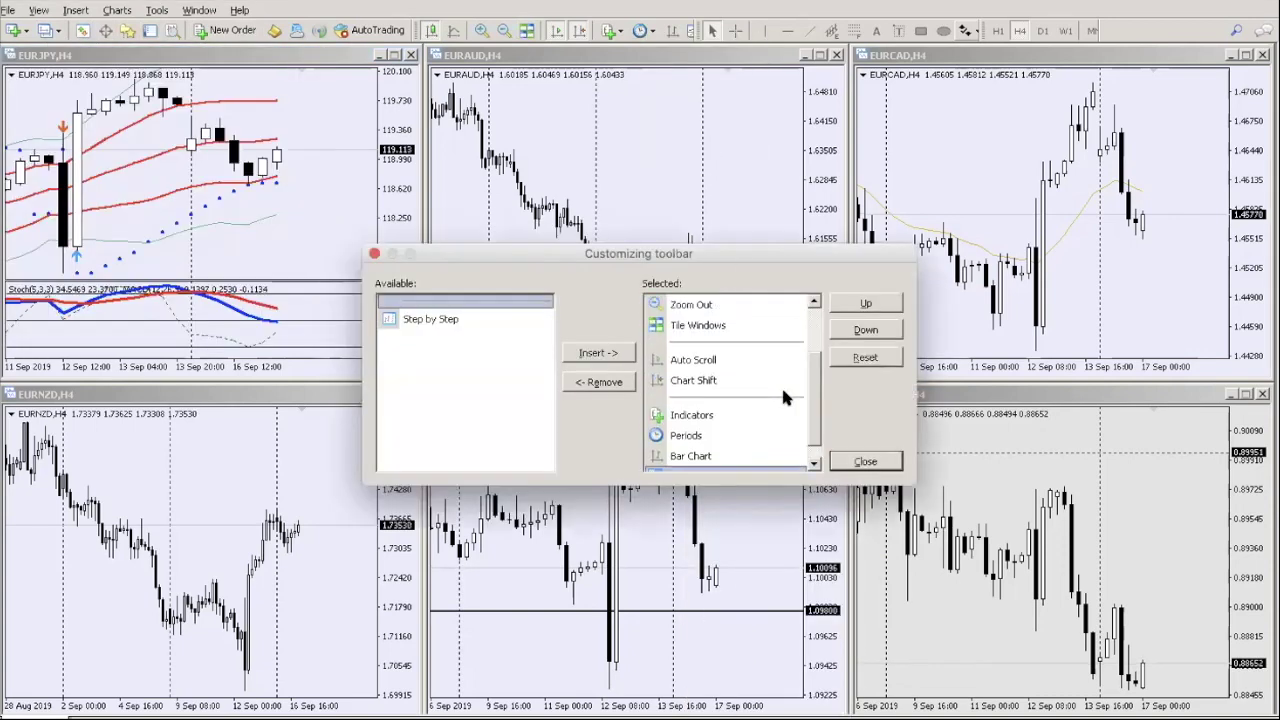
left_click(374, 253)
- Examine the available and selected buttons in the Standard toolbar's customization dialog and close it without changes
right_click(267, 30)
right_click(170, 32)
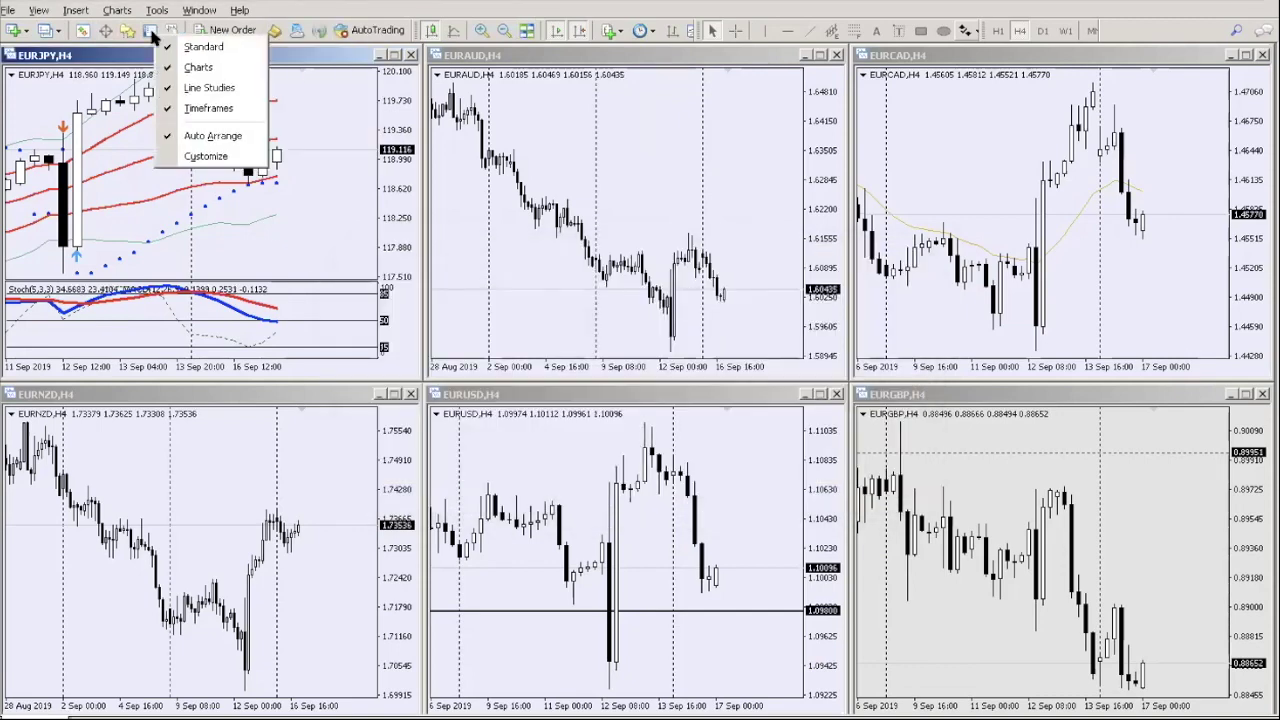
left_click(188, 150)
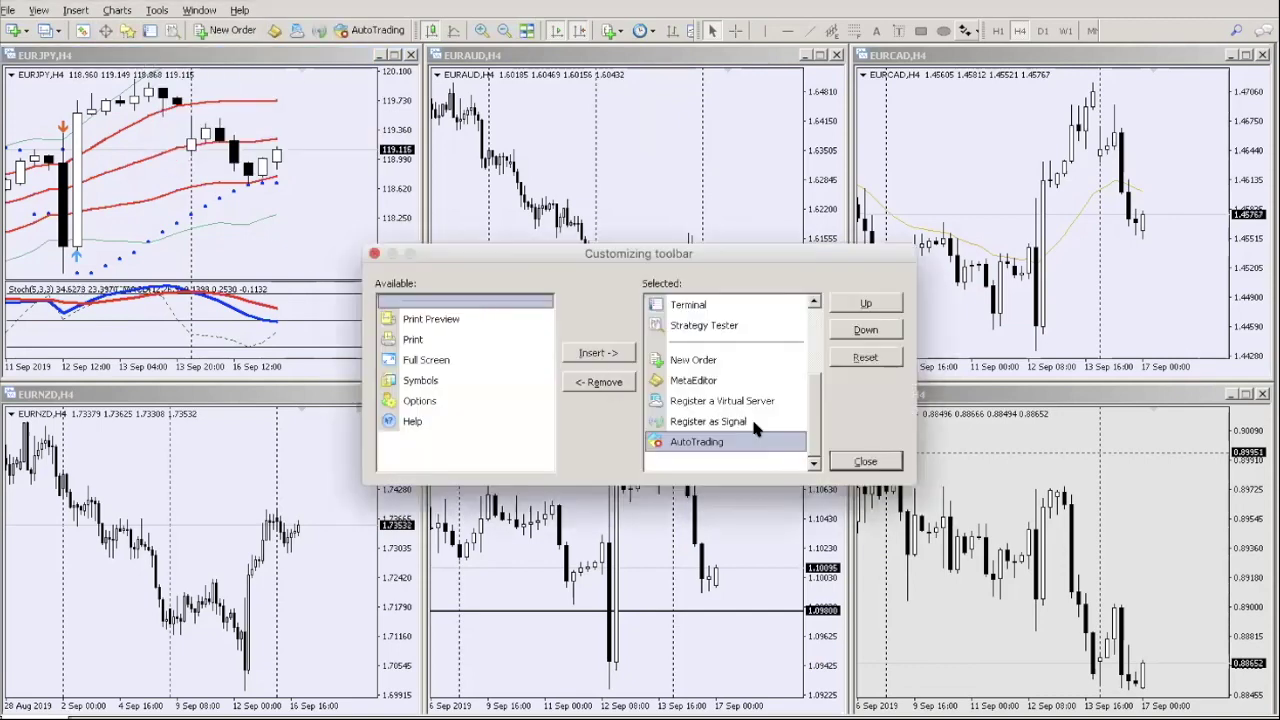
scroll(751, 416, "up", 5)
scroll(753, 410, "down", 5)
scroll(754, 410, "up", 5)
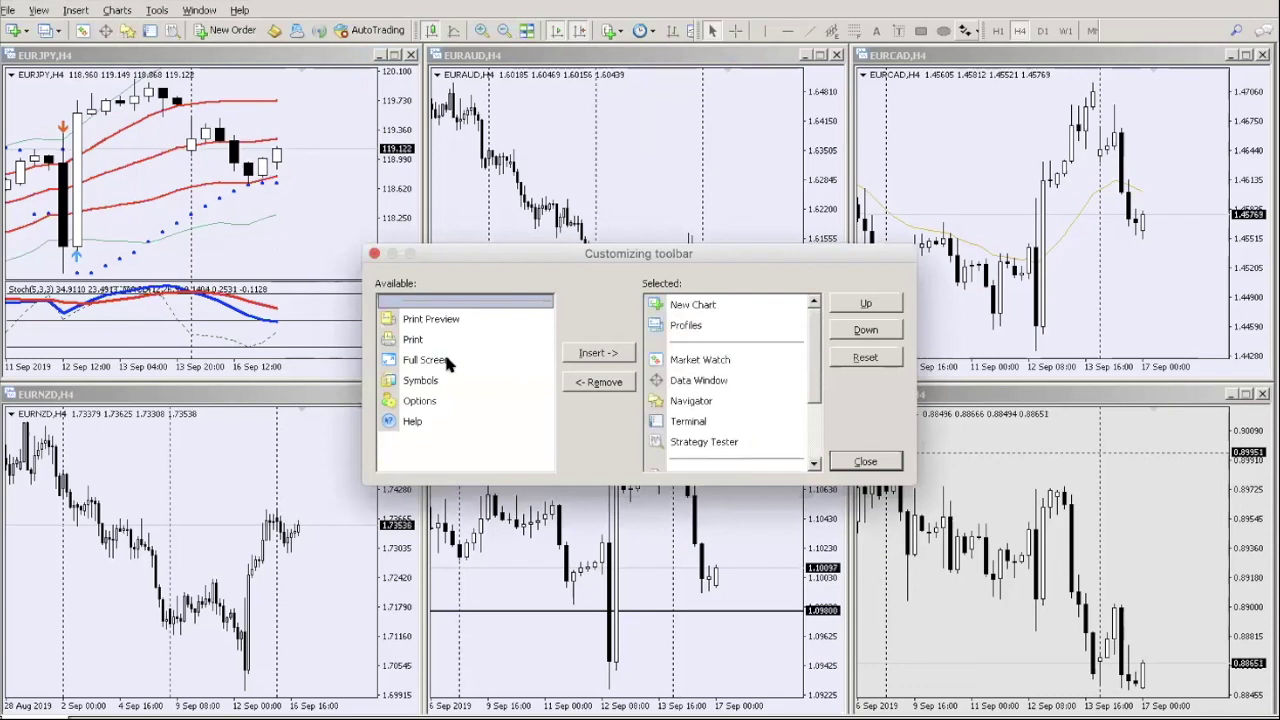
left_click(374, 253)
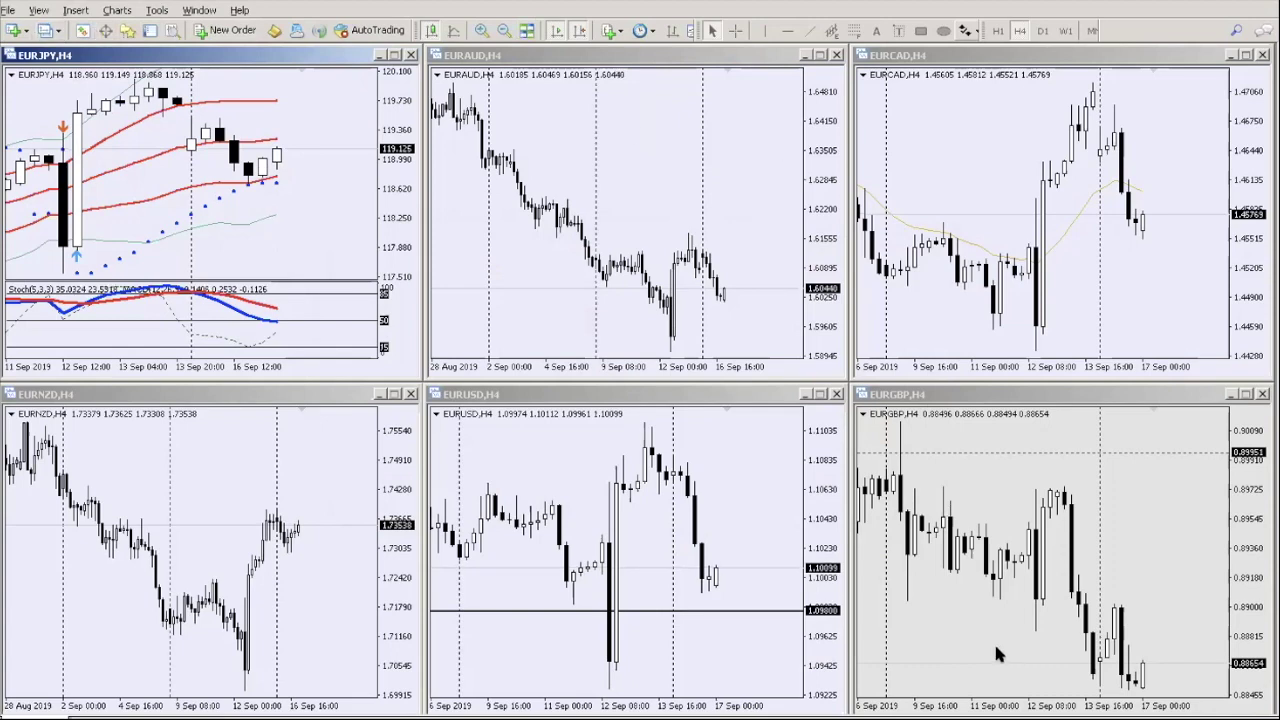
- Load the Yen Crosses chart profile and restore the maximized USDJPY chart to the tiled layout
left_click(720, 716)
left_click(766, 615)
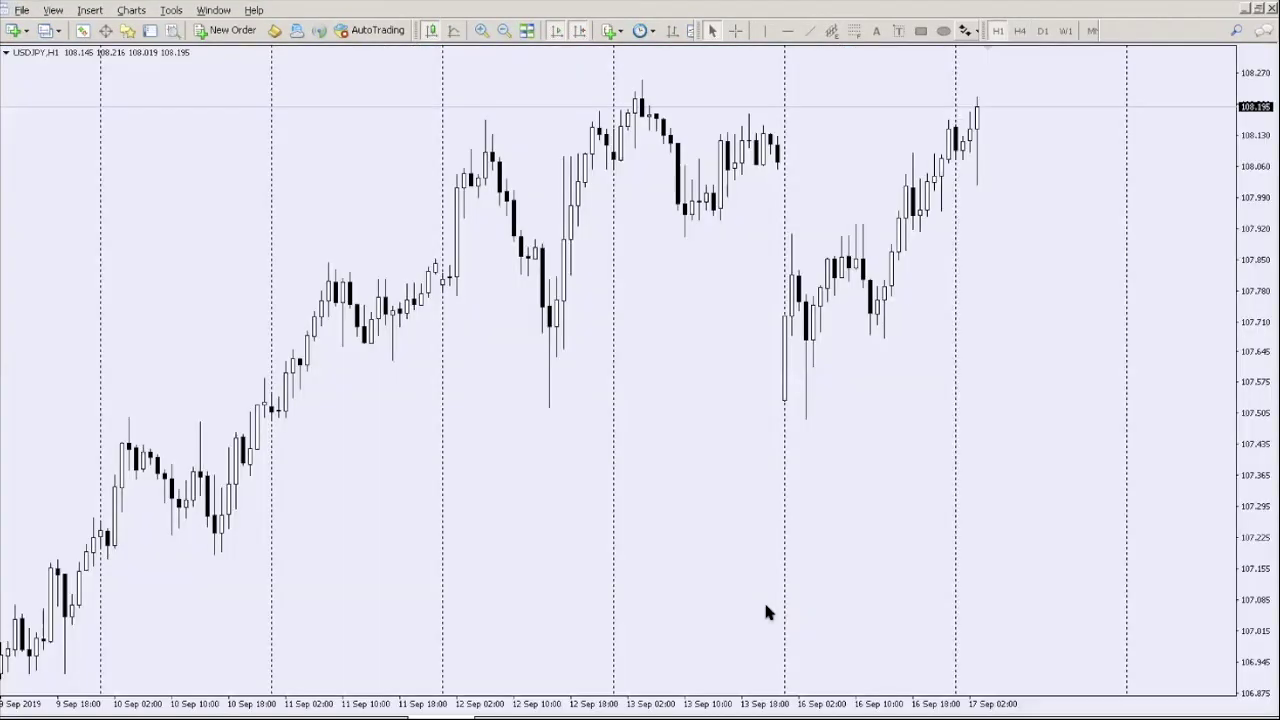
left_click(1254, 8)
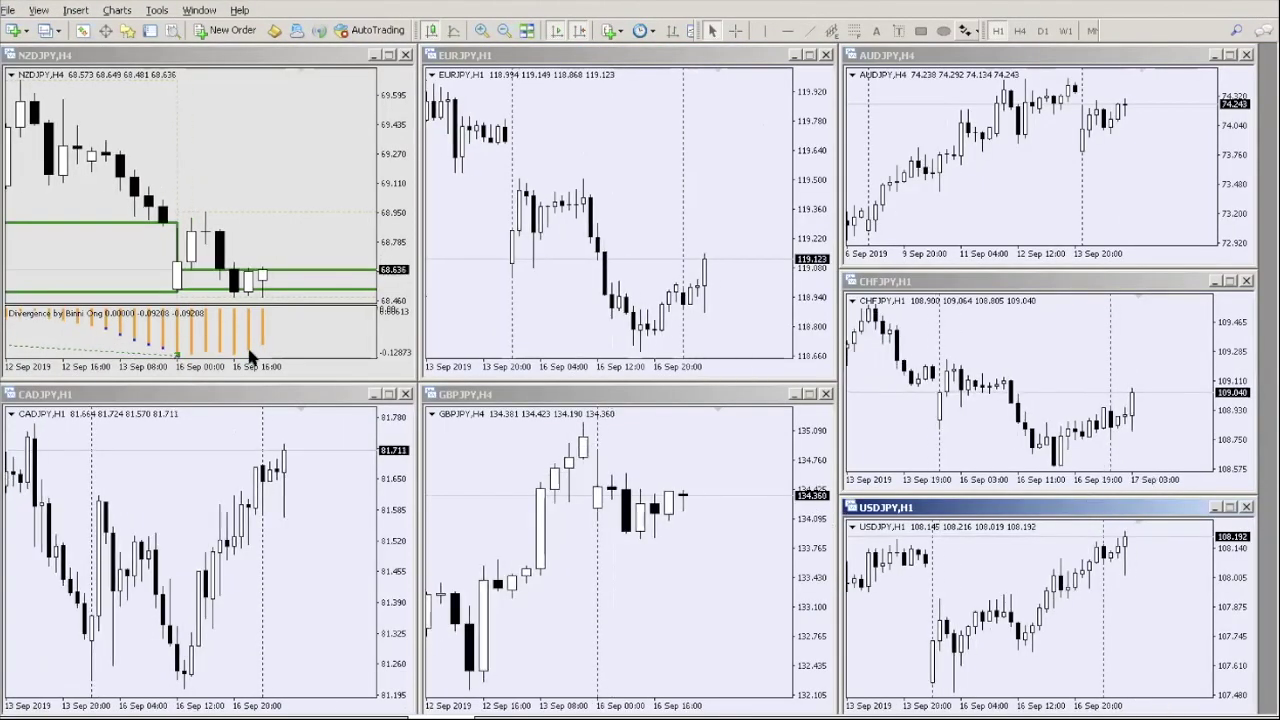
- Go through the yen charts by making each one active, and view the list of chart profiles without switching
left_click(1100, 136)
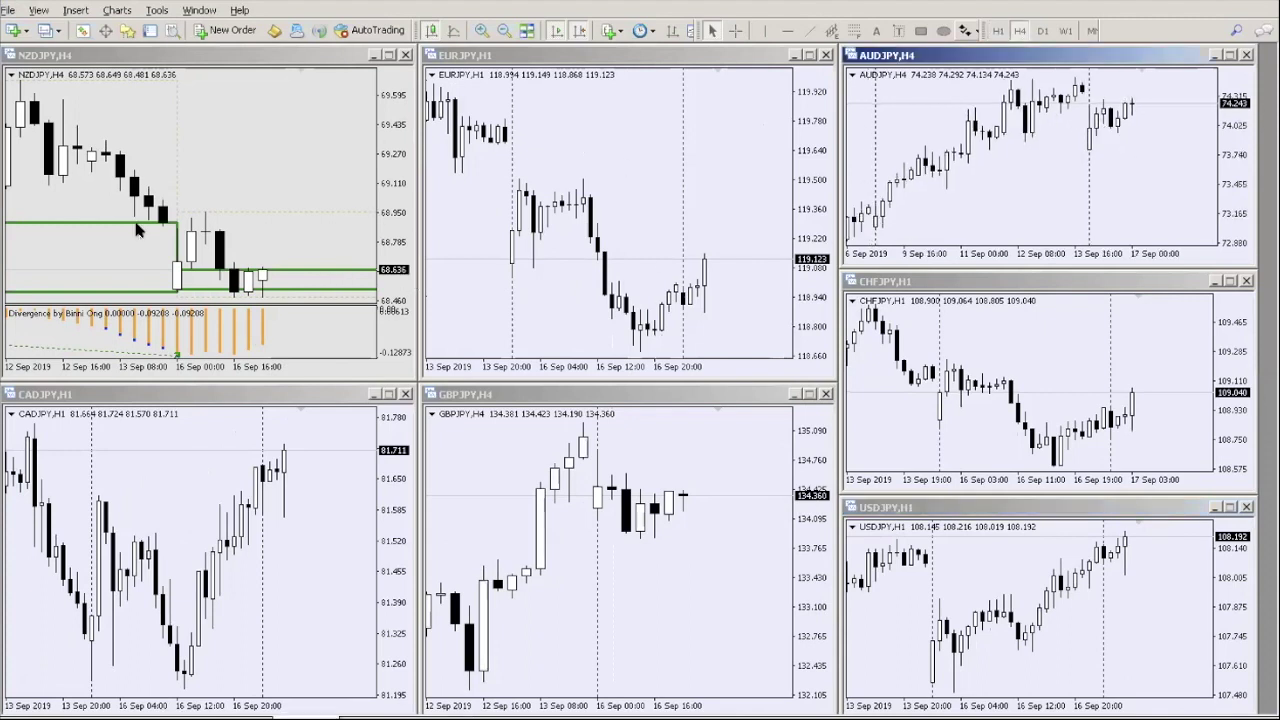
left_click(113, 227)
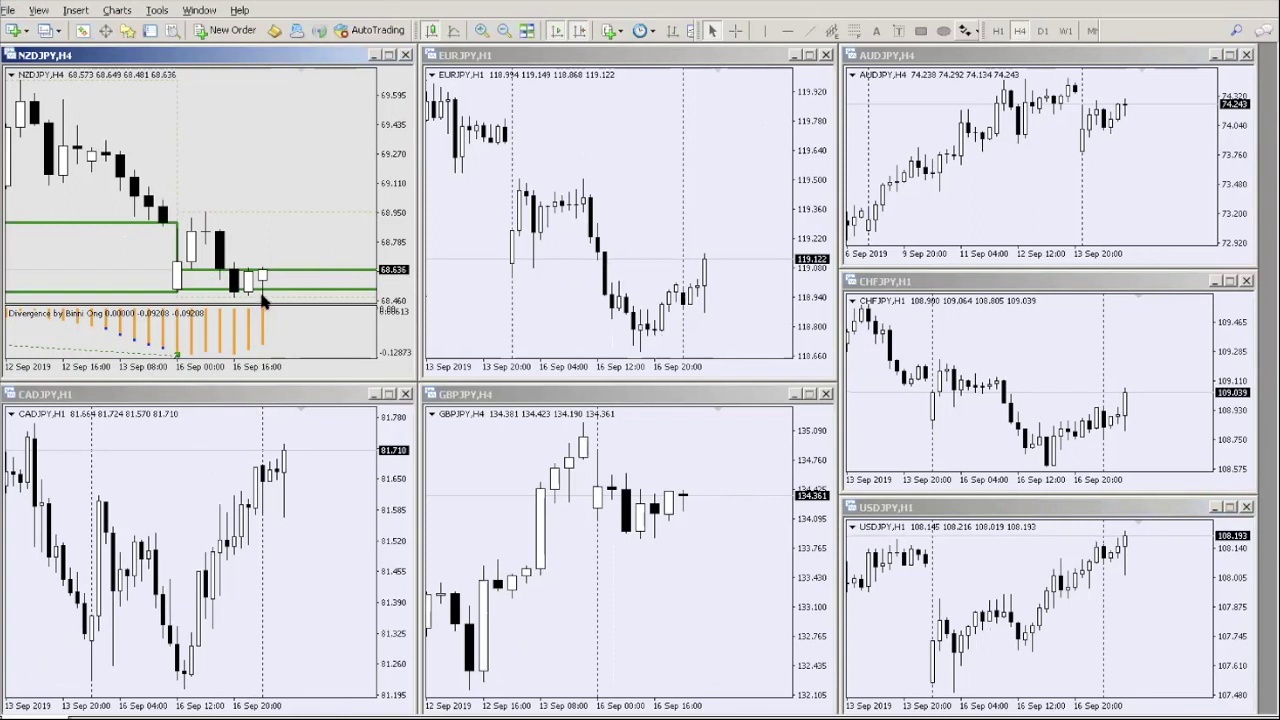
left_click(243, 497)
left_click(647, 500)
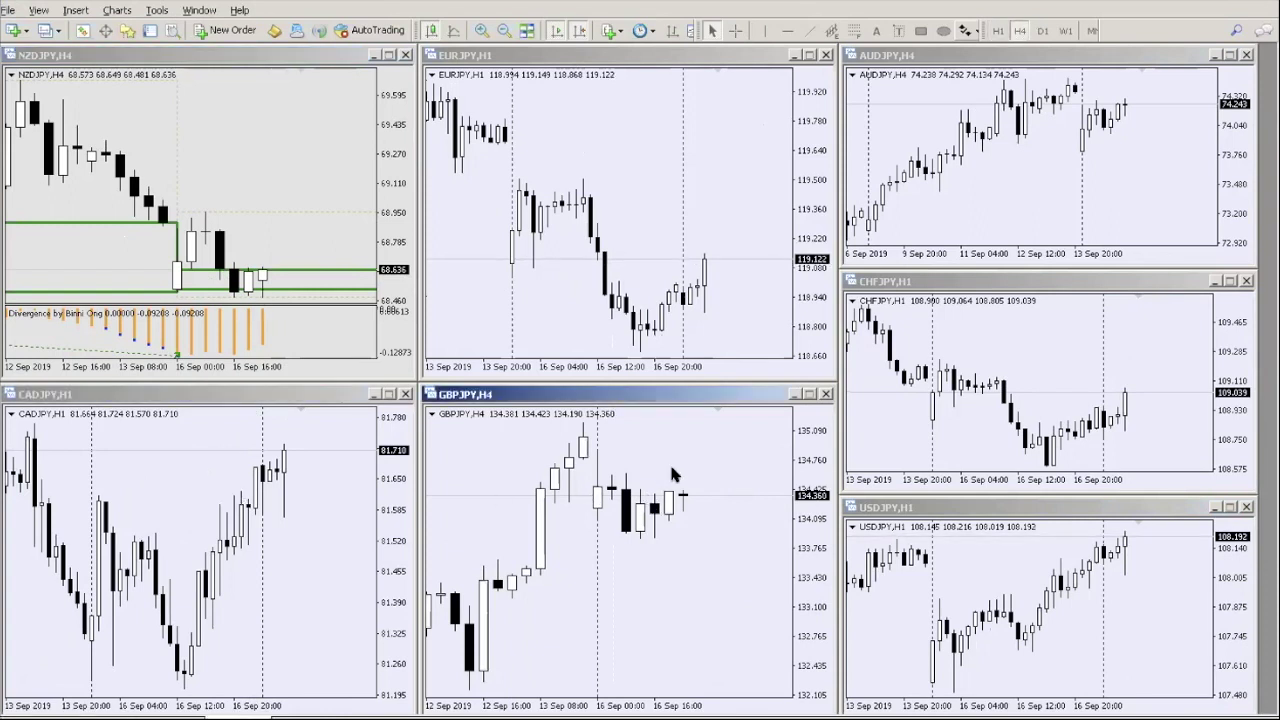
left_click(720, 291)
left_click(1118, 150)
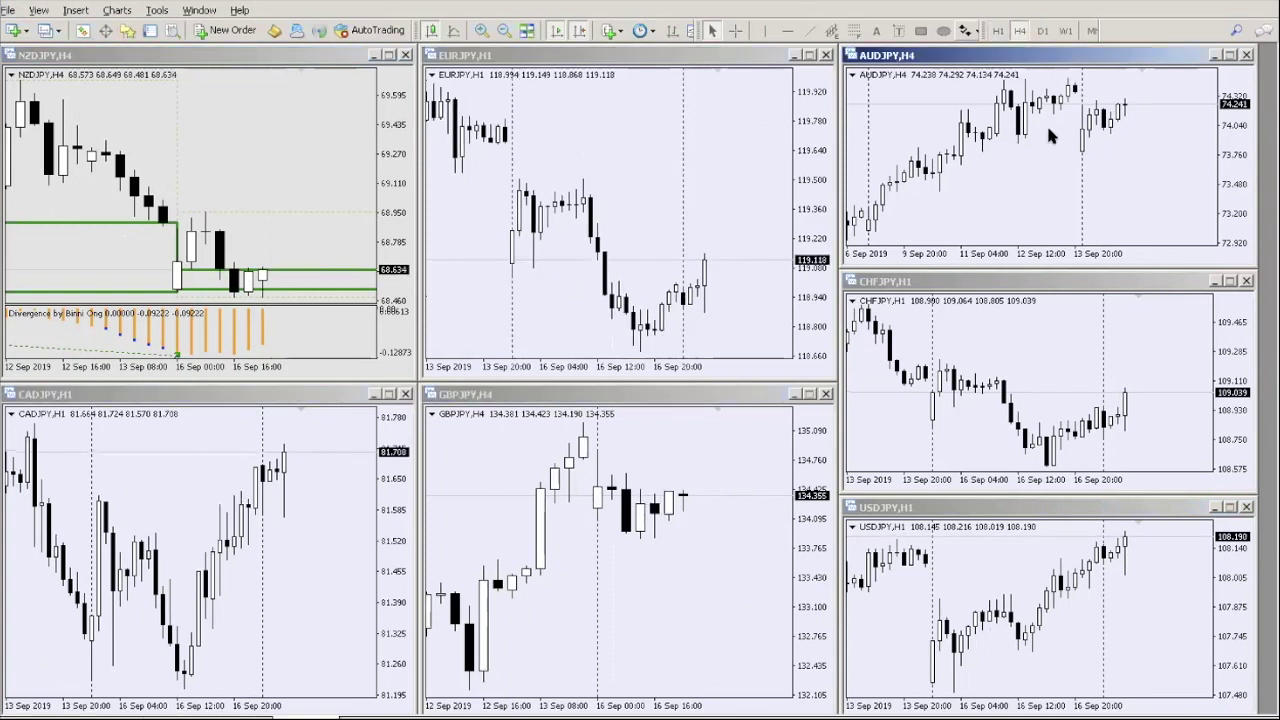
left_click(1130, 390)
left_click(1180, 613)
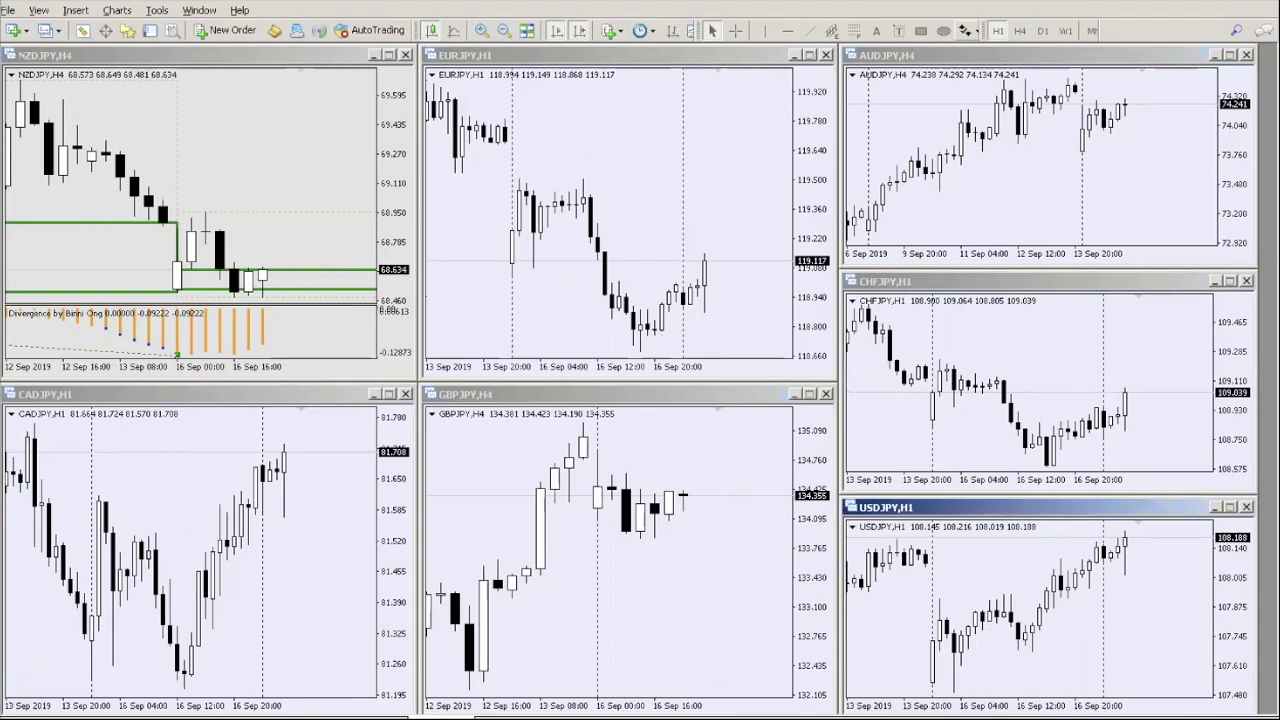
left_click(45, 31)
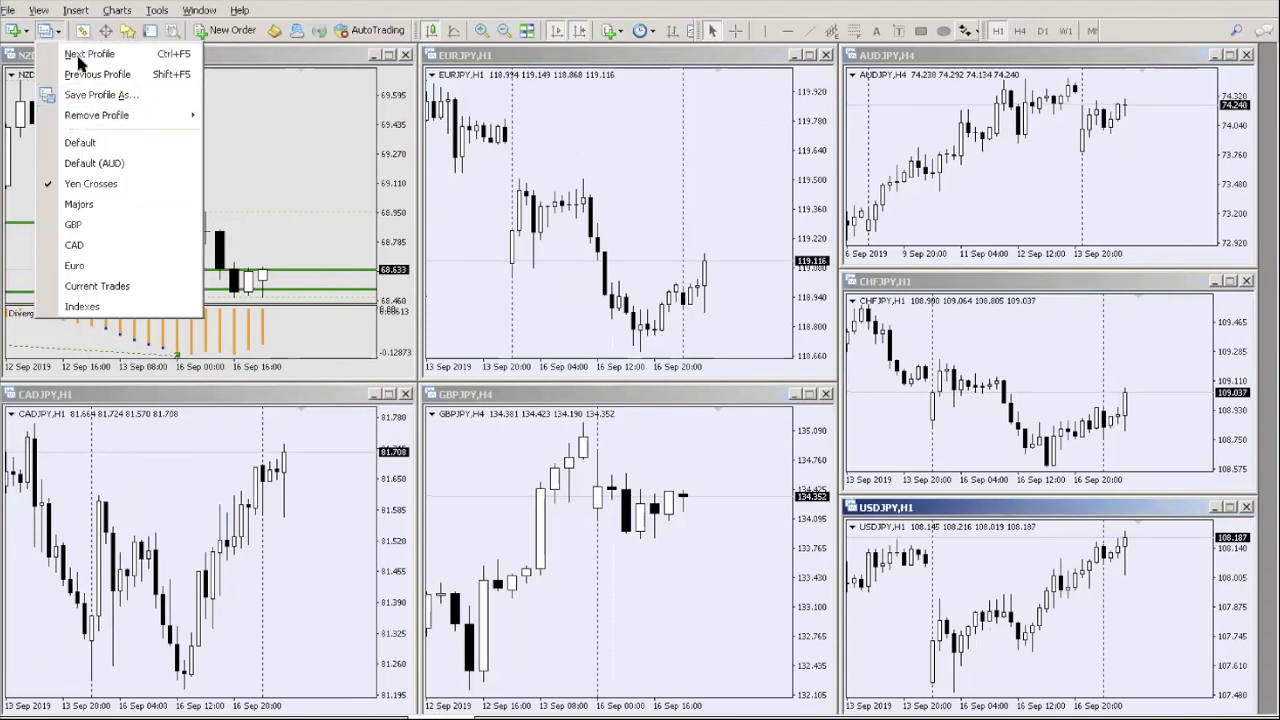
left_click(355, 142)
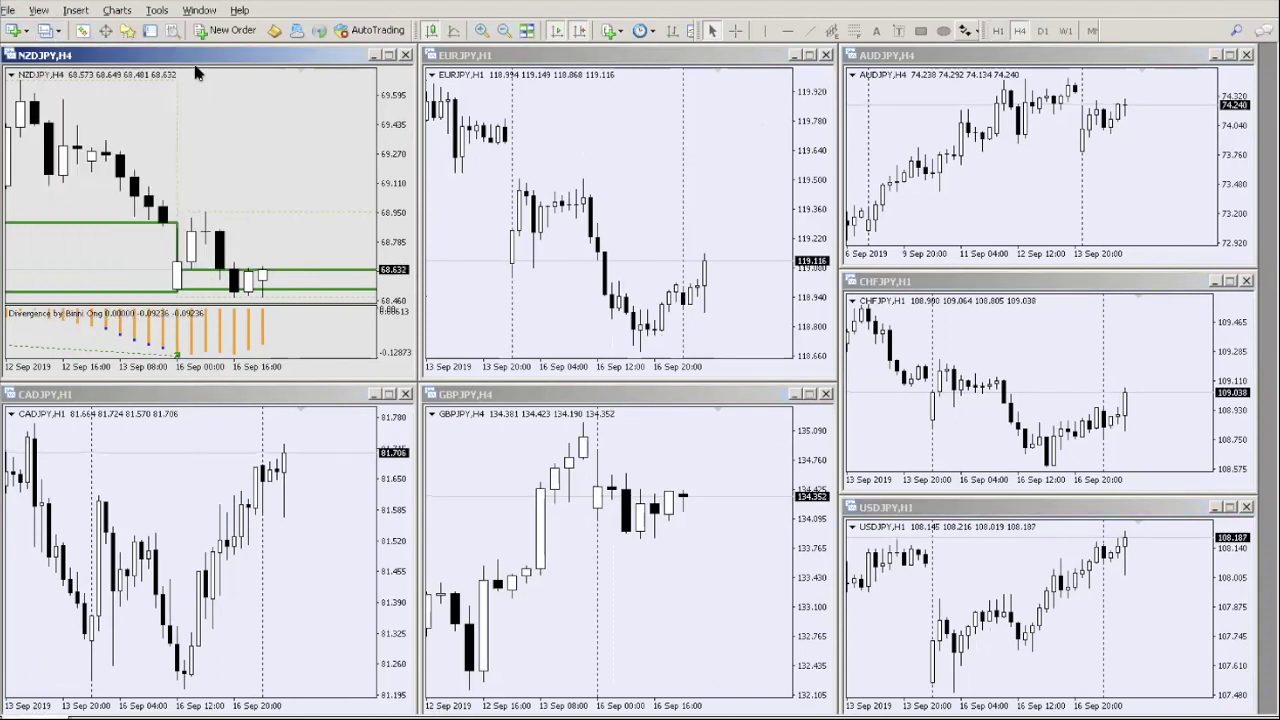
- Show the Market Watch, look through its list of symbols and prices, and hide it again
left_click(80, 31)
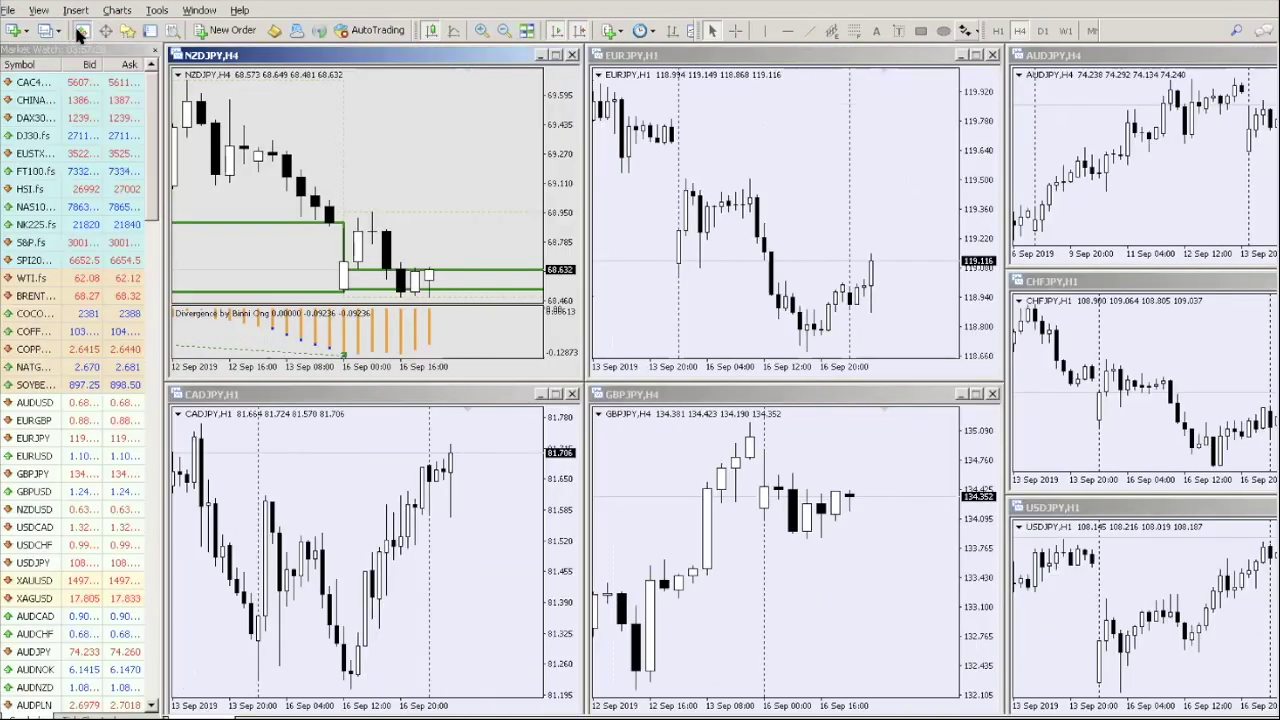
scroll(120, 297, "down", 10)
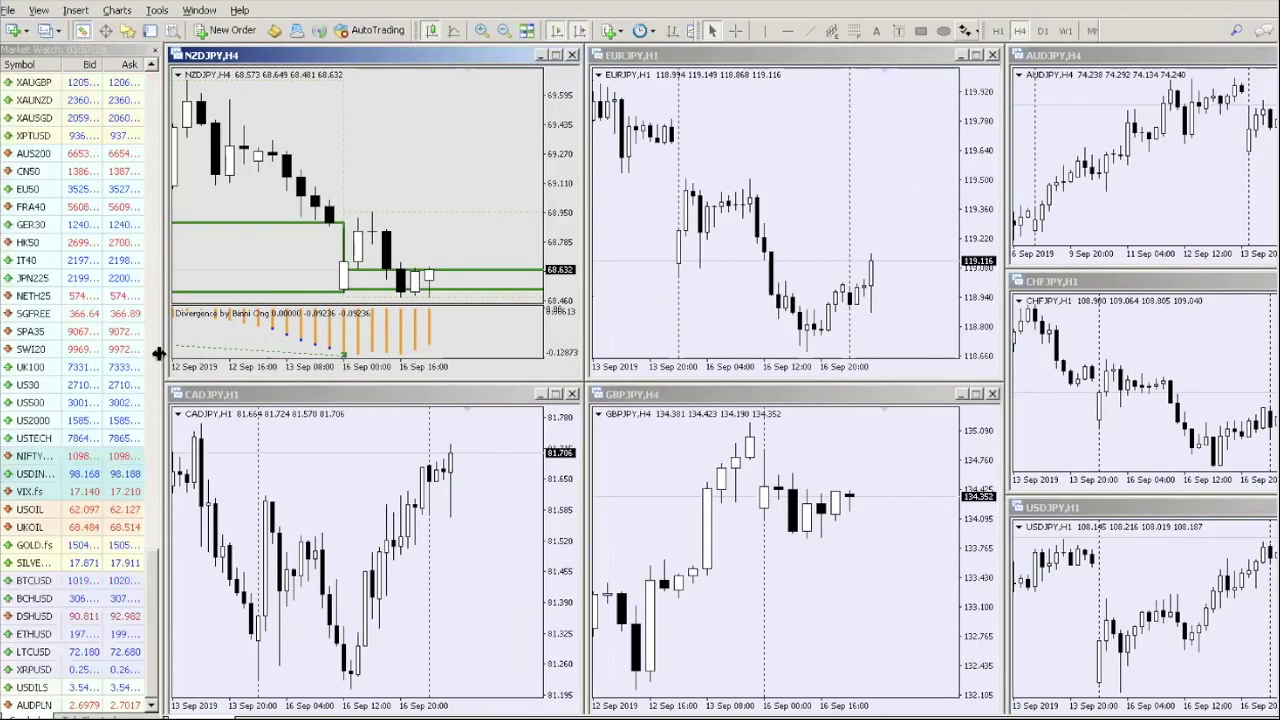
left_click_drag(250, 355, 160, 350)
left_click_drag(288, 352, 22, 342)
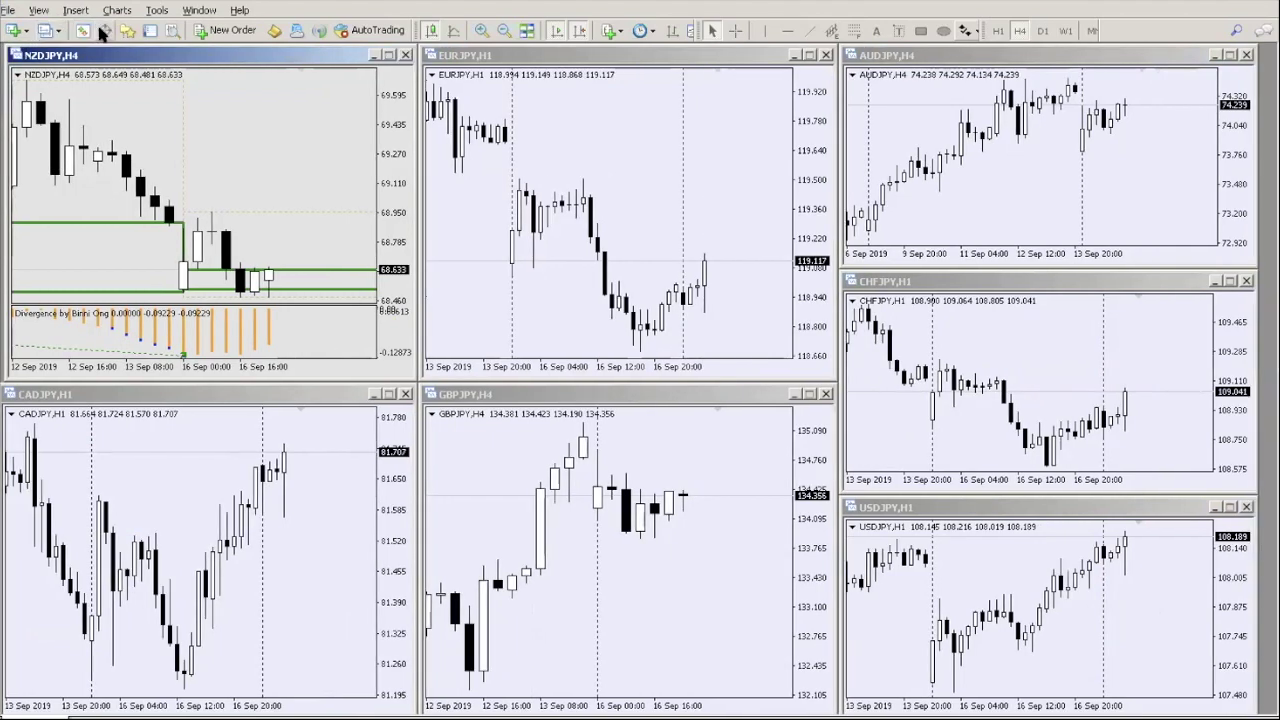
- View the NZDJPY chart's values in the Data Window, close it, and make the NZDJPY chart active
left_click(103, 31)
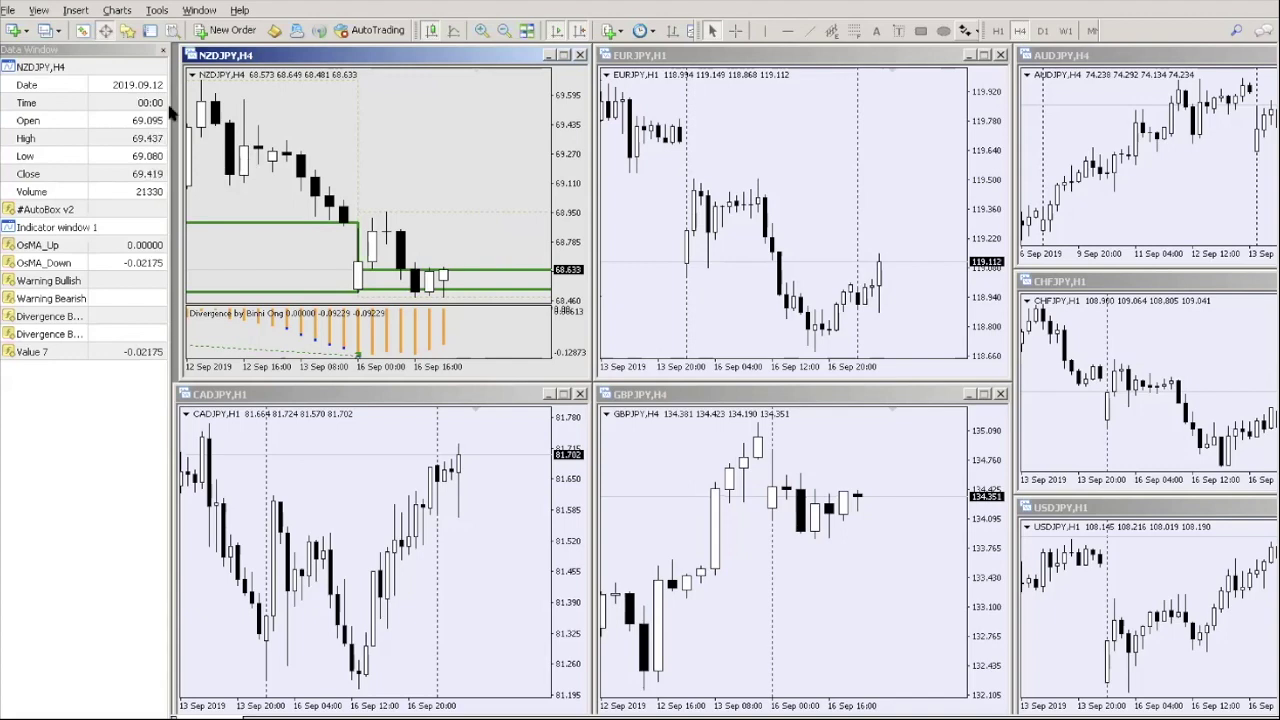
left_click(163, 50)
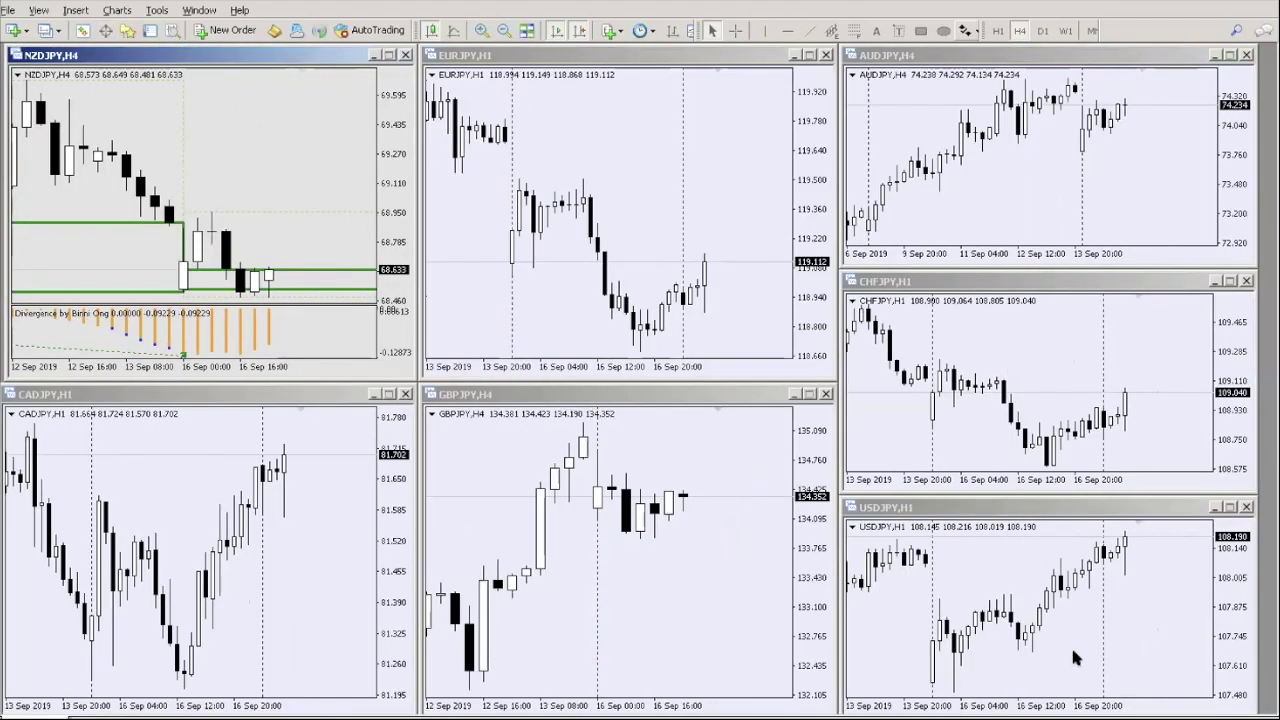
left_click(1057, 588)
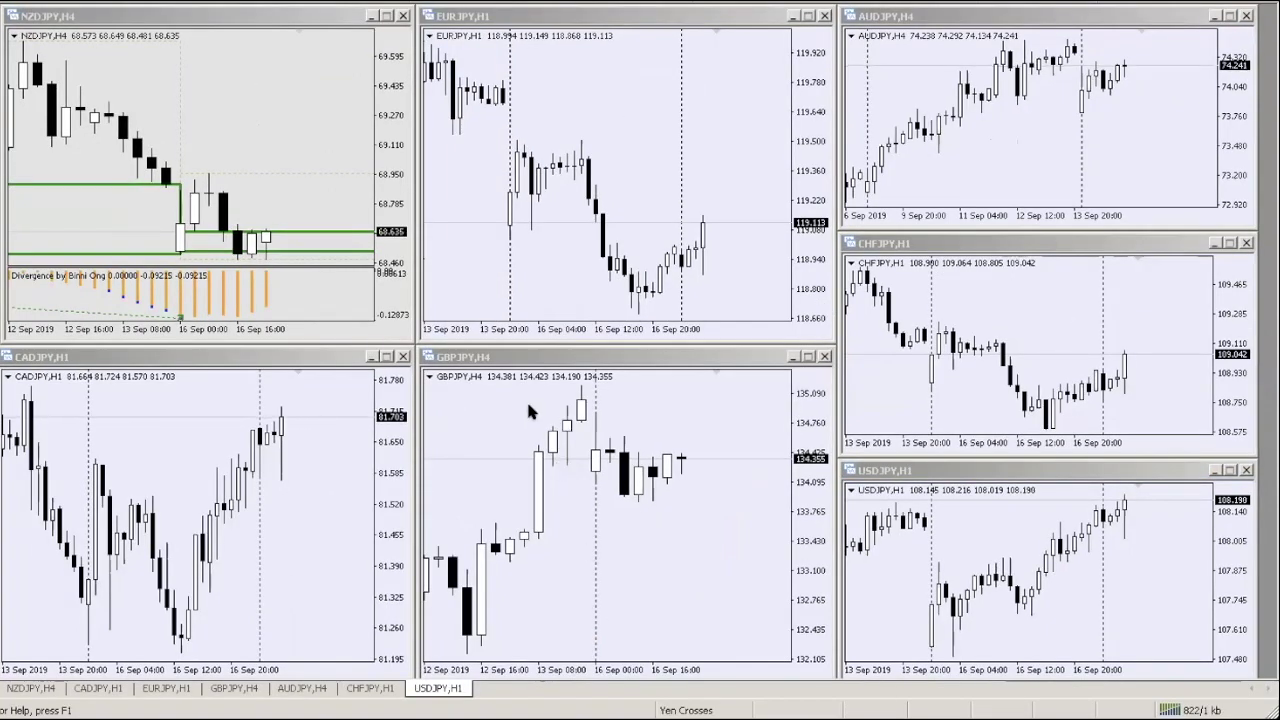
left_click(254, 145)
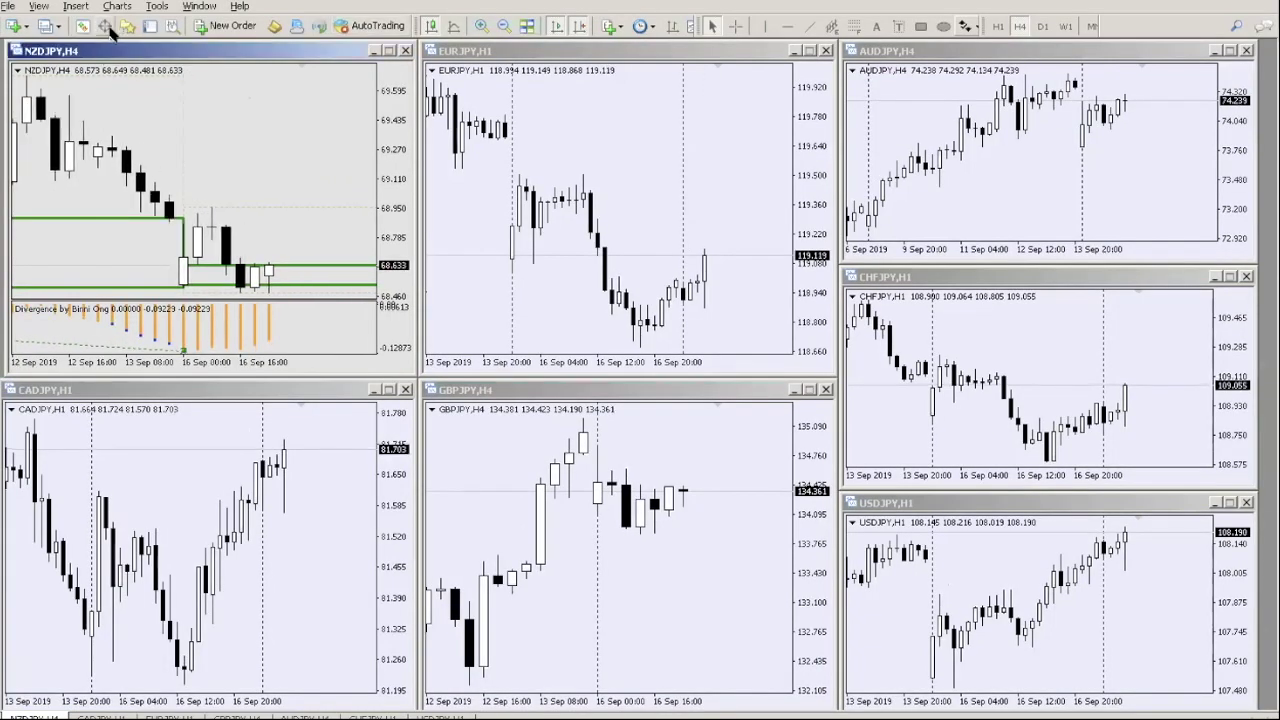
- Show the Navigator and look through its accounts, indicators, Expert Advisors and scripts
left_click(127, 27)
scroll(118, 145, "up", 6)
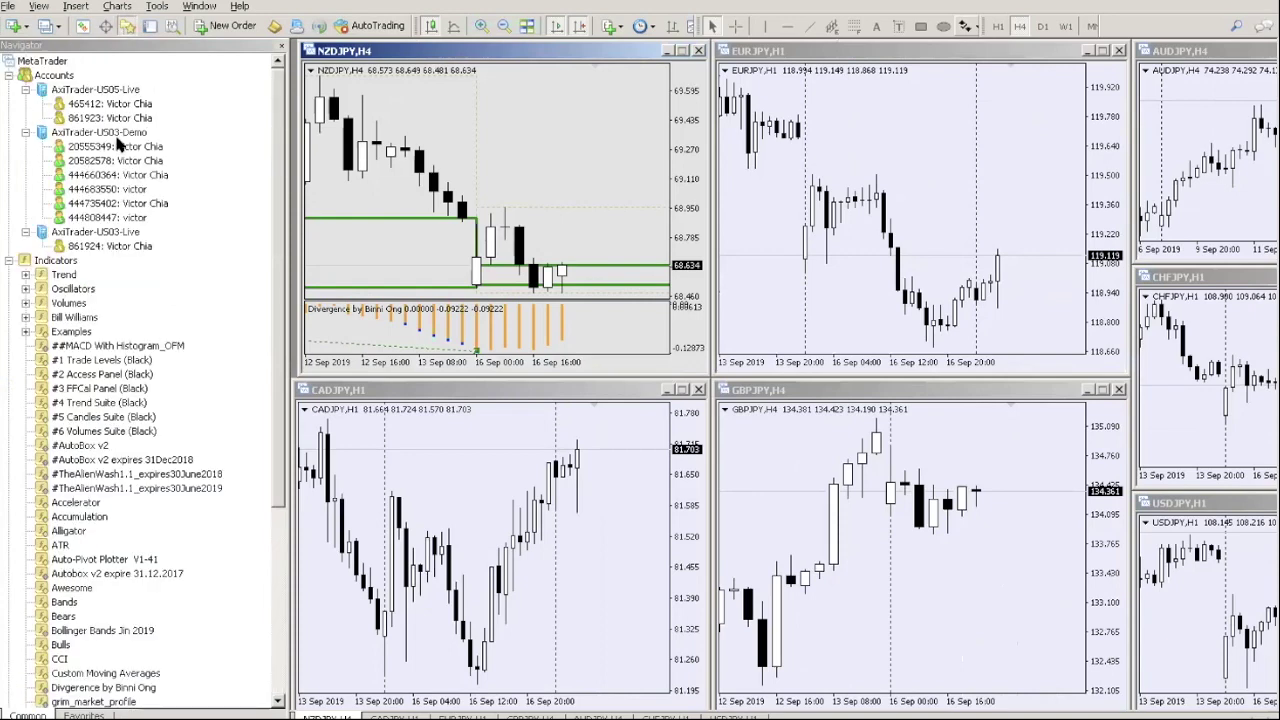
scroll(136, 252, "down", 6)
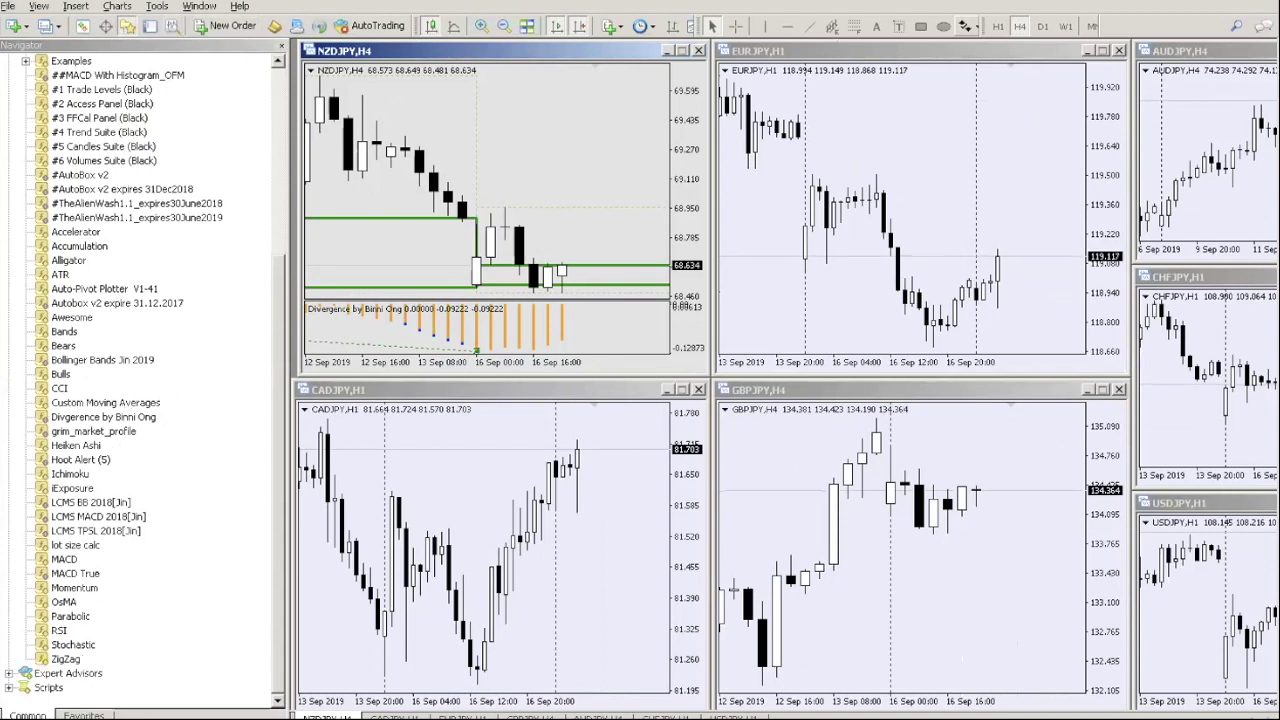
- View the ATR indicator's input settings for the NZDJPY chart, cancel without adding it, and close the Navigator
left_click(104, 175)
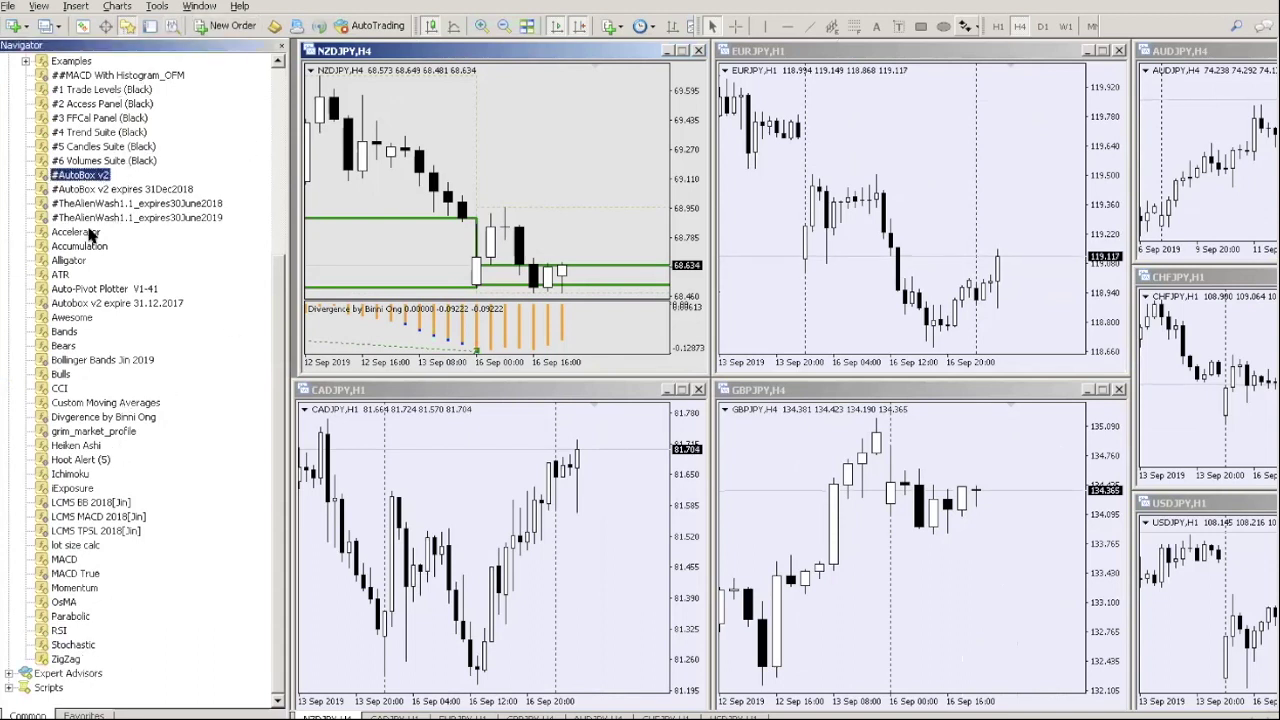
left_click(60, 275)
left_click_drag(455, 195, 457, 205)
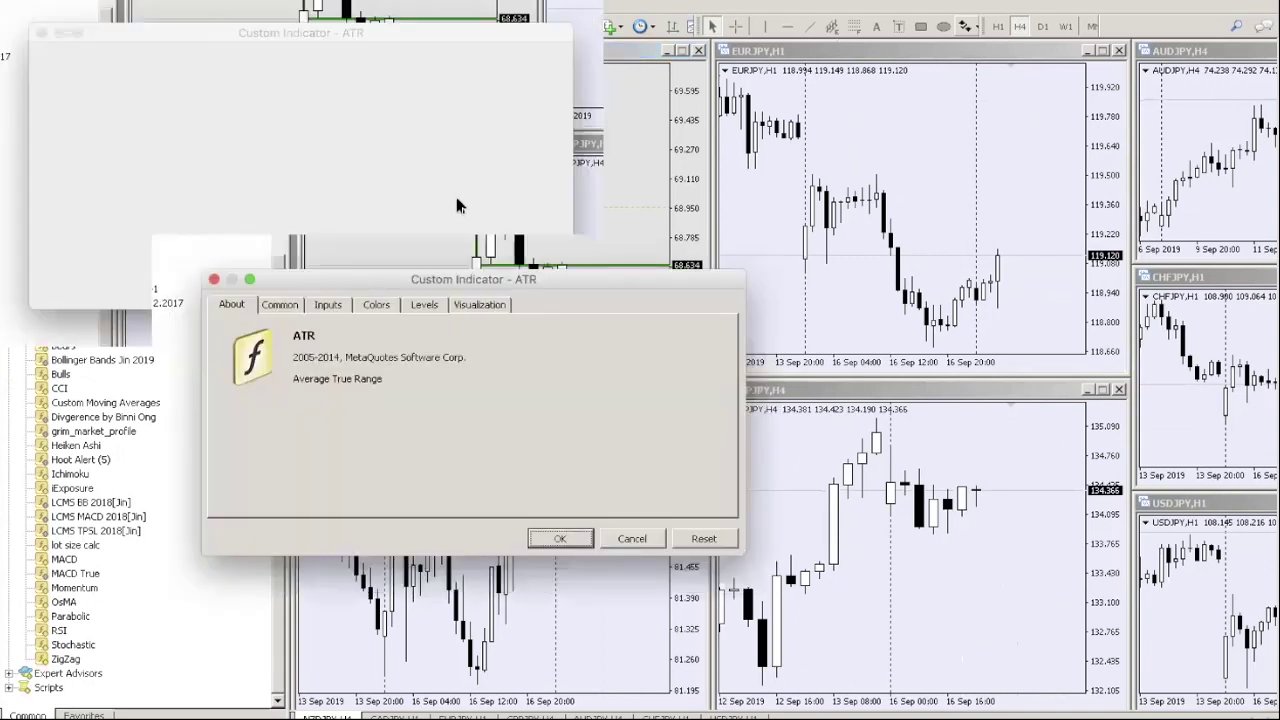
left_click(289, 305)
left_click(328, 305)
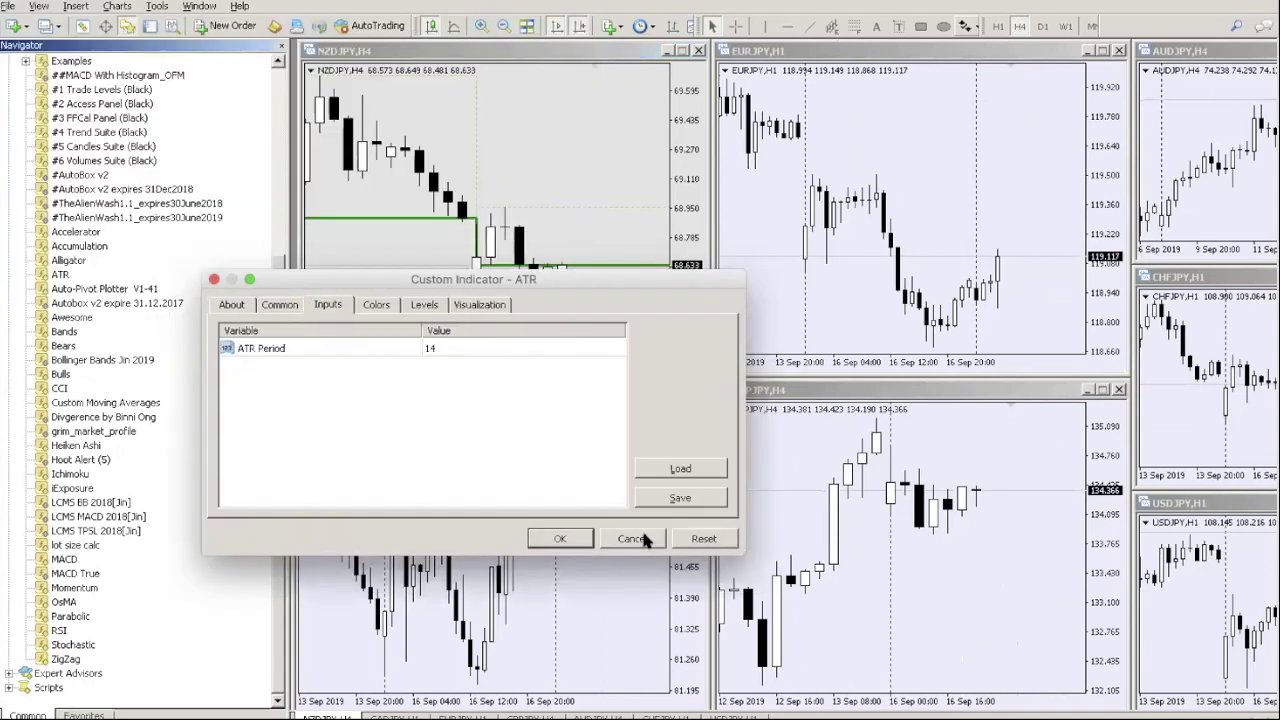
left_click(645, 538)
left_click(283, 46)
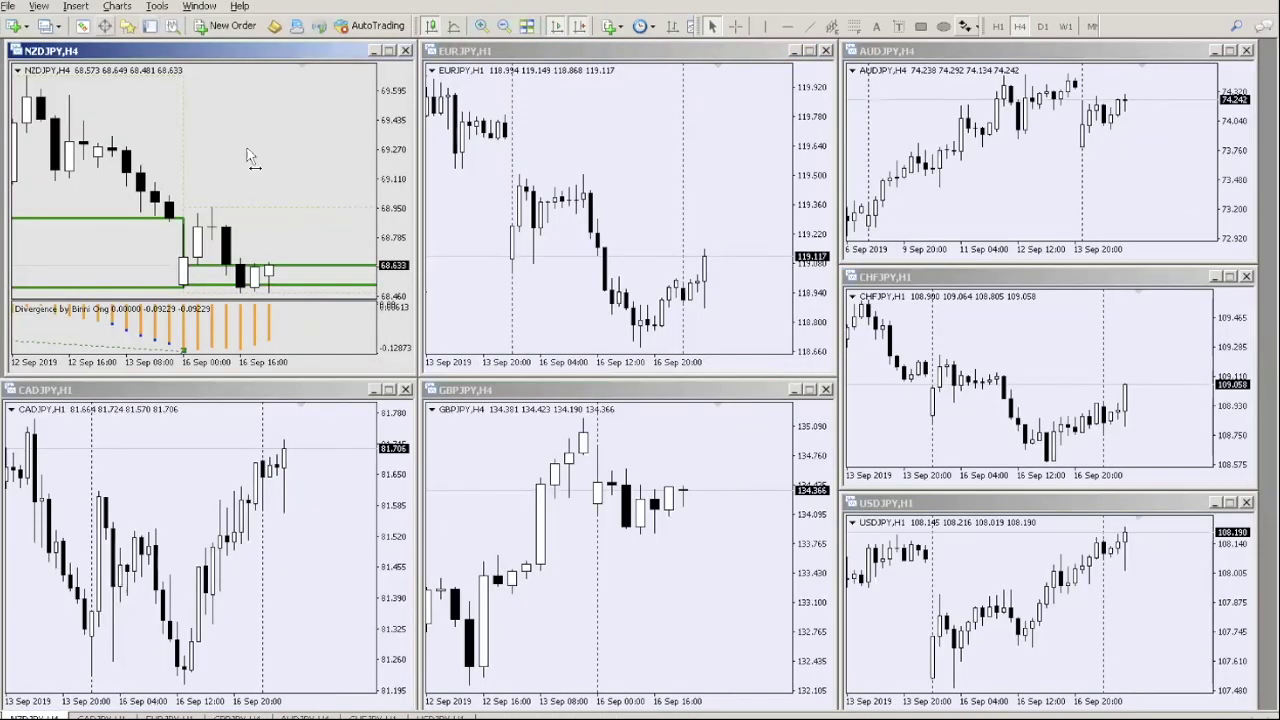
- Add the Bollinger Bands trend indicator to the NZDJPY chart with period 20, deviations 2, applied to Close in black
left_click(76, 6)
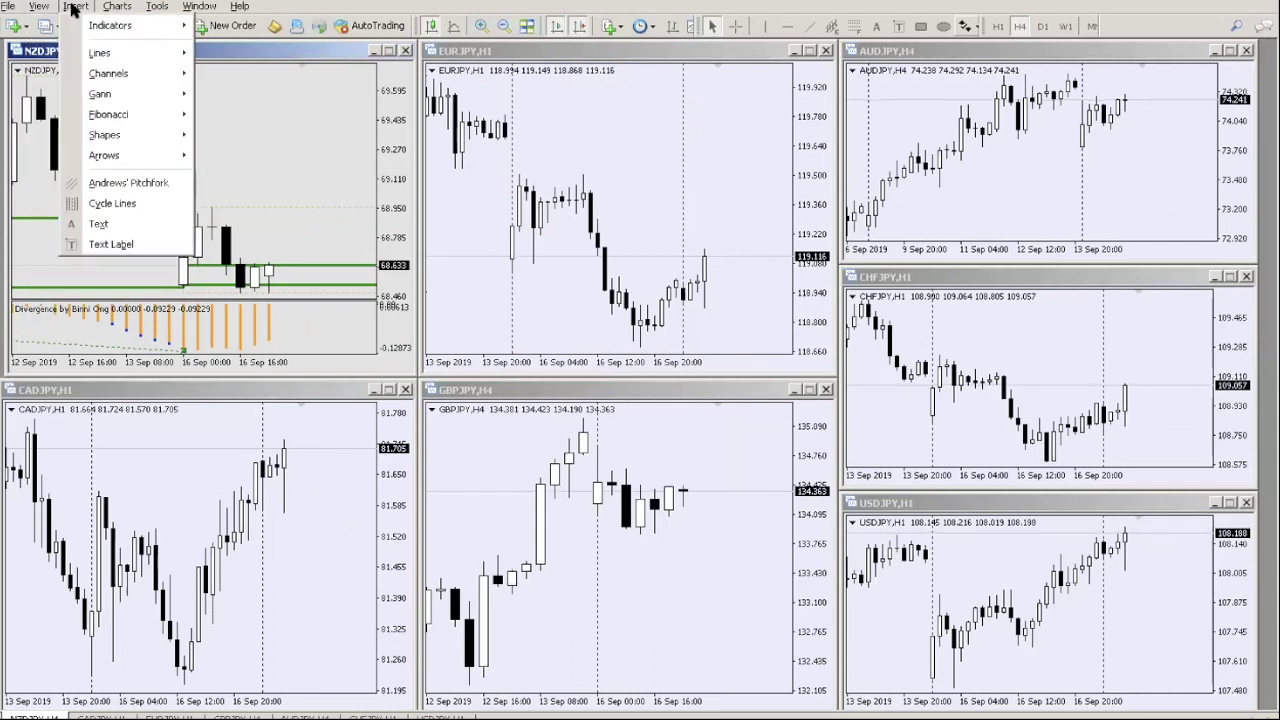
left_click(117, 6)
mouse_move(76, 6)
mouse_move(110, 25)
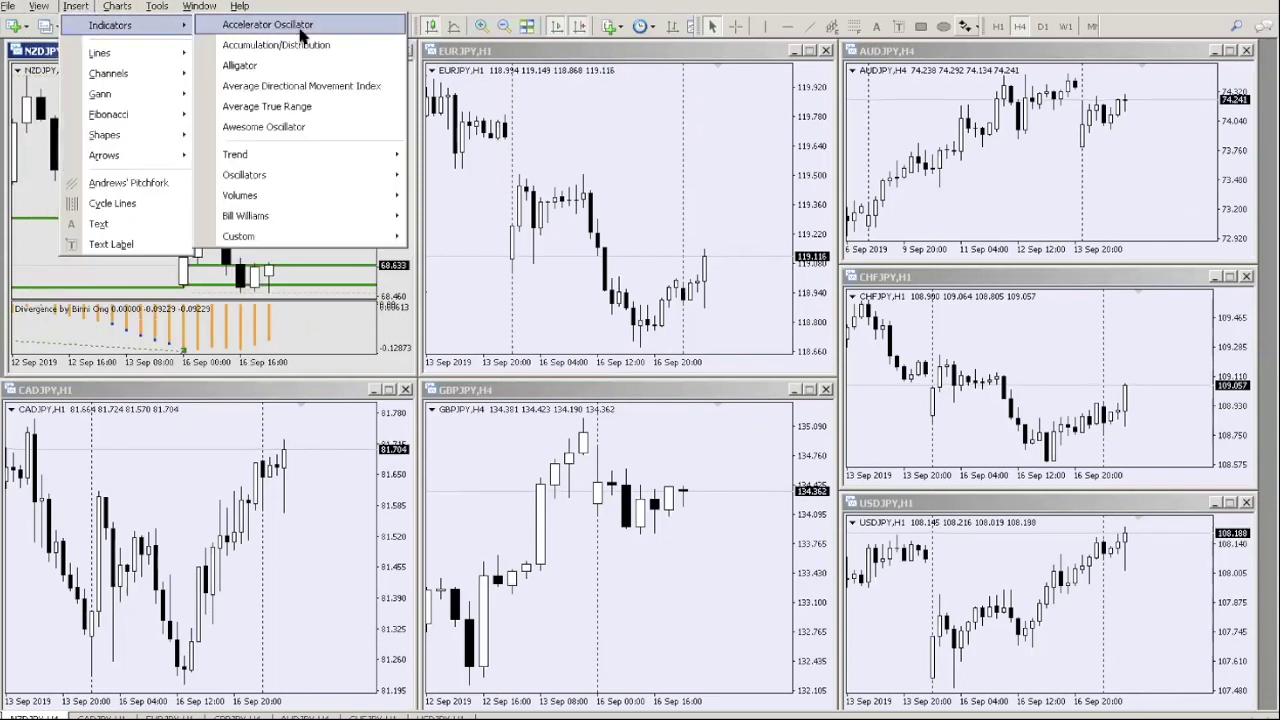
mouse_move(395, 155)
left_click(480, 173)
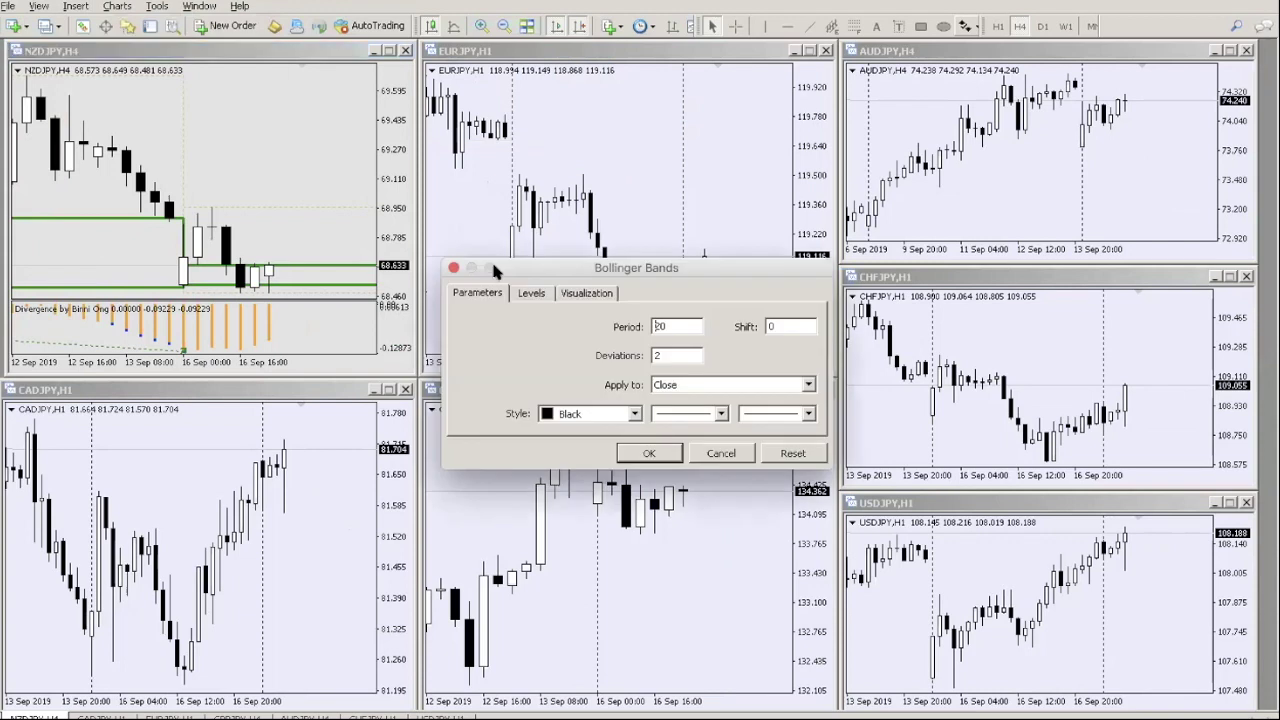
left_click(645, 453)
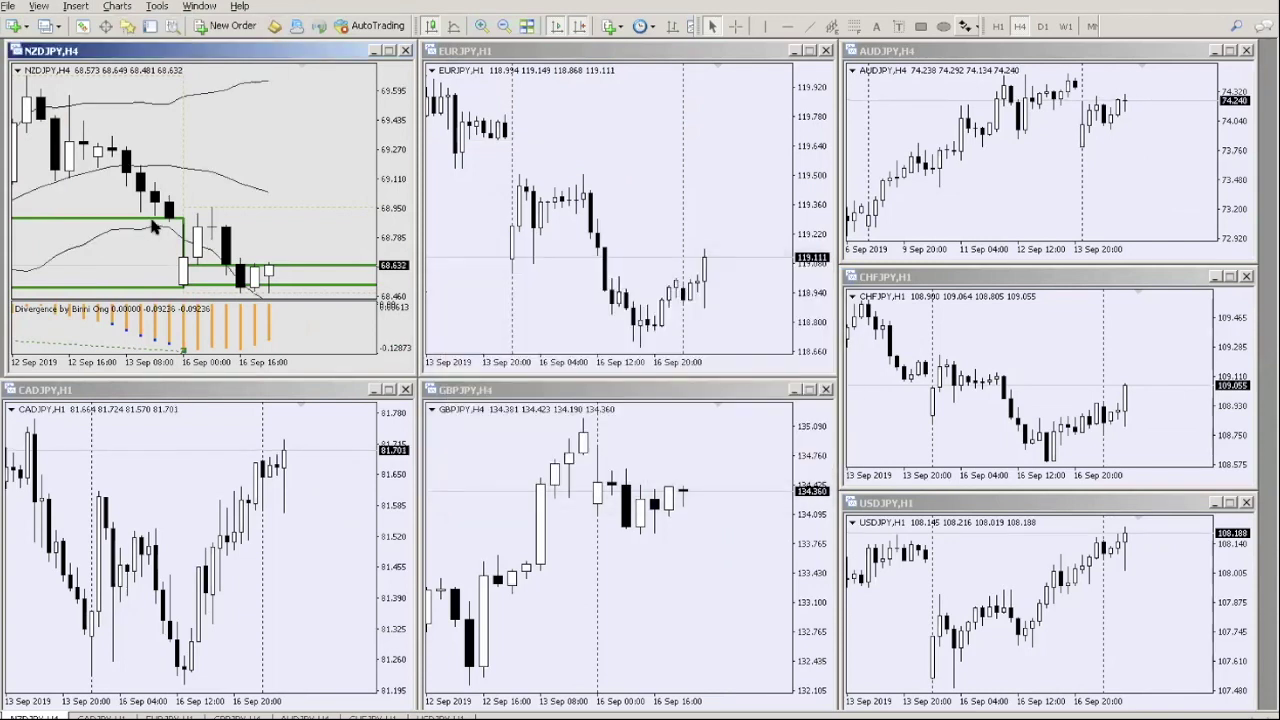
- Review the list of indicators applied to the NZDJPY chart and close it without changes
key("ctrl+i")
left_click(540, 194)
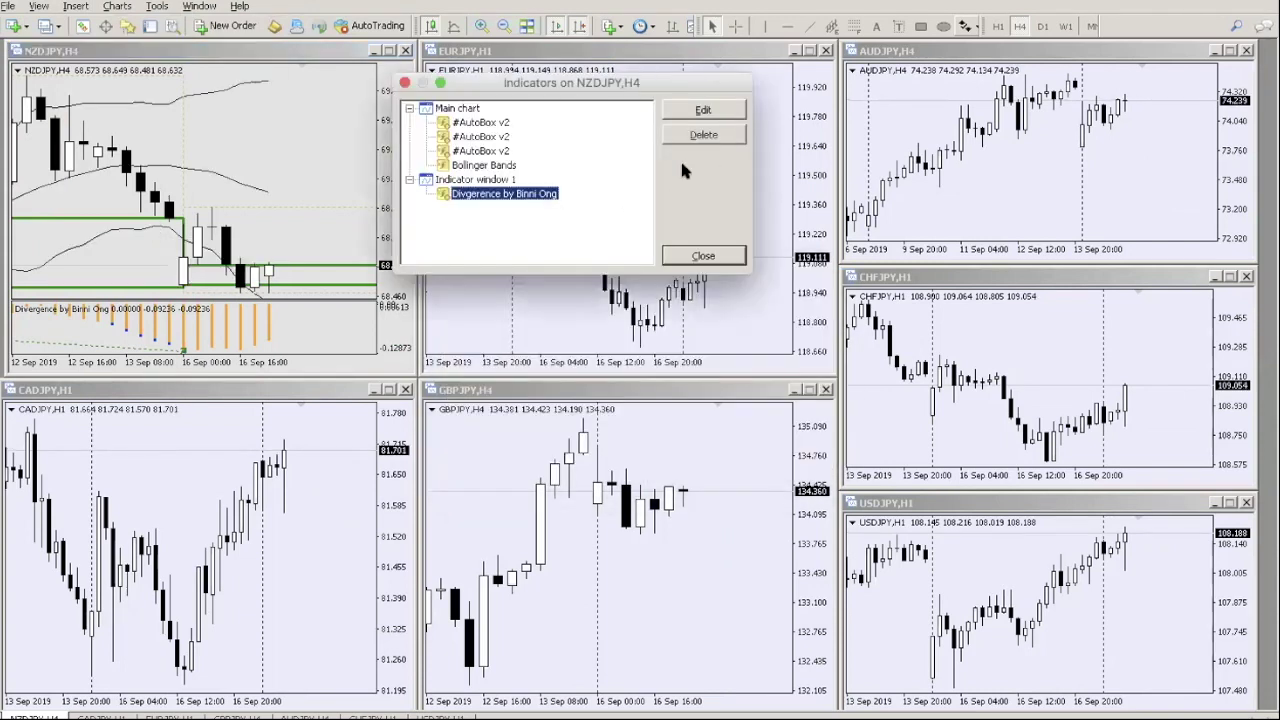
left_click(684, 258)
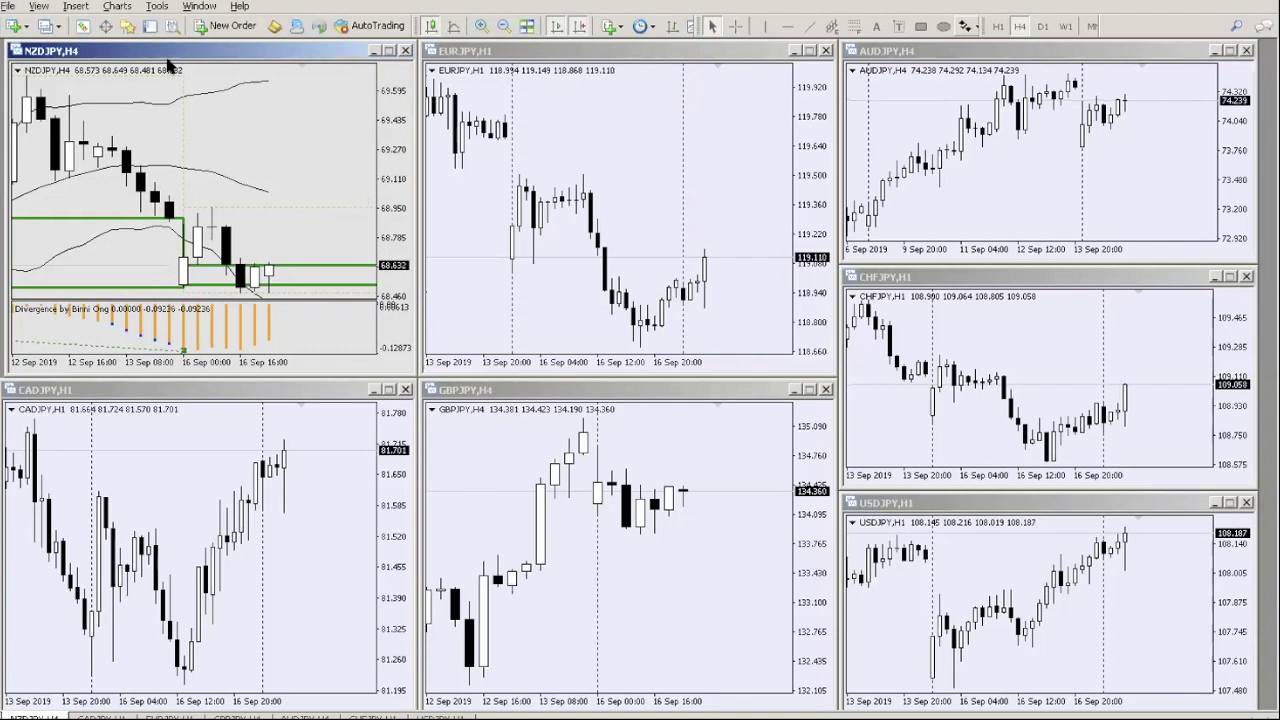
- Start a new order and change its symbol to NZDCAD, NZD vs Canadian Dollar
left_click(244, 24)
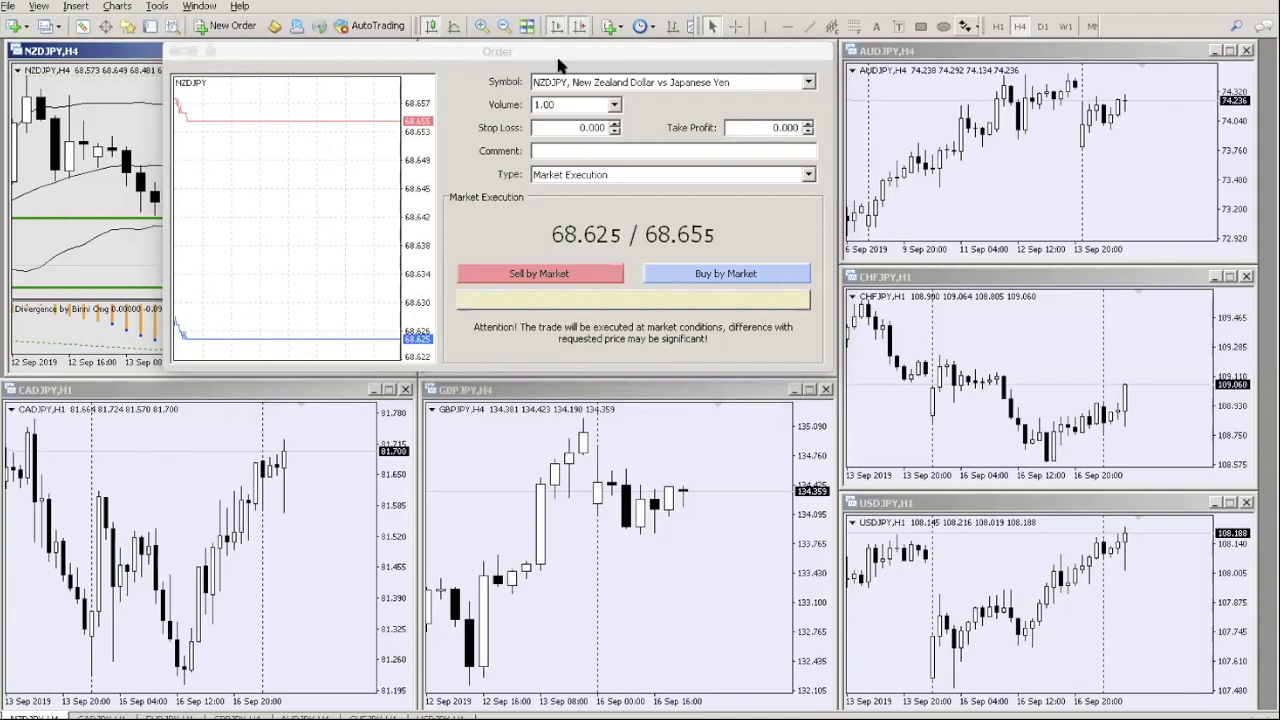
left_click(673, 80)
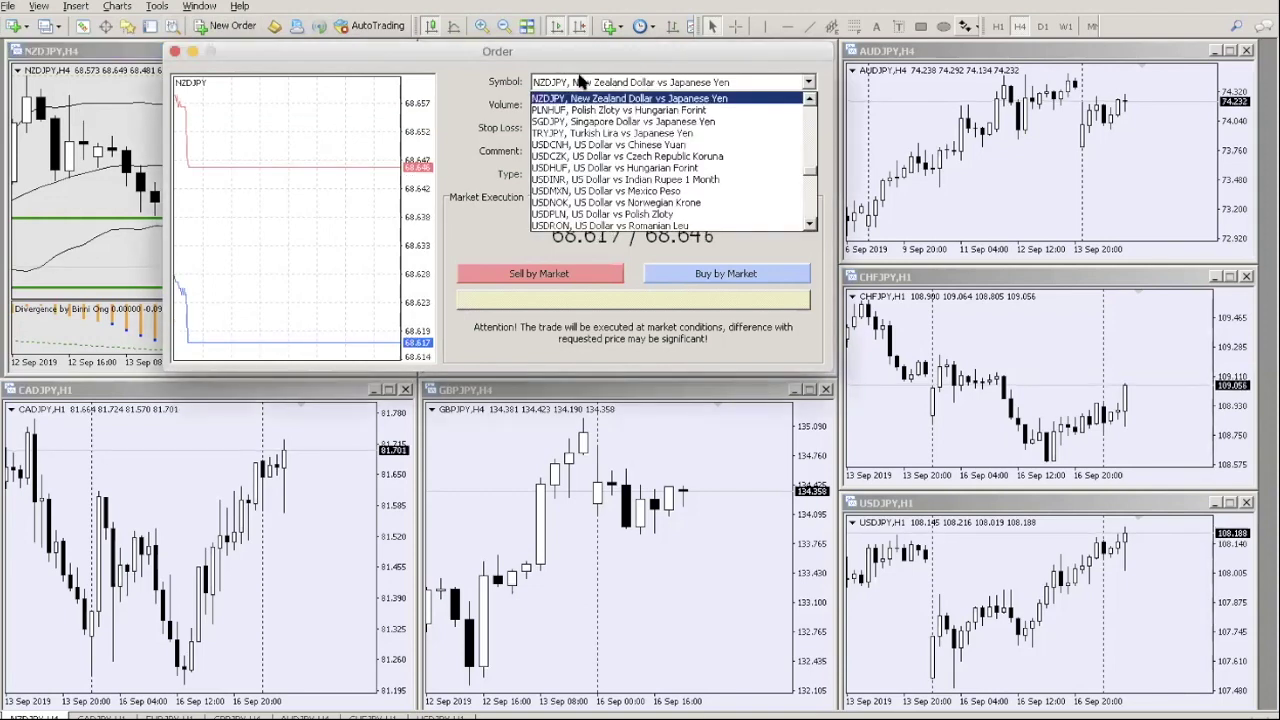
left_click(614, 82)
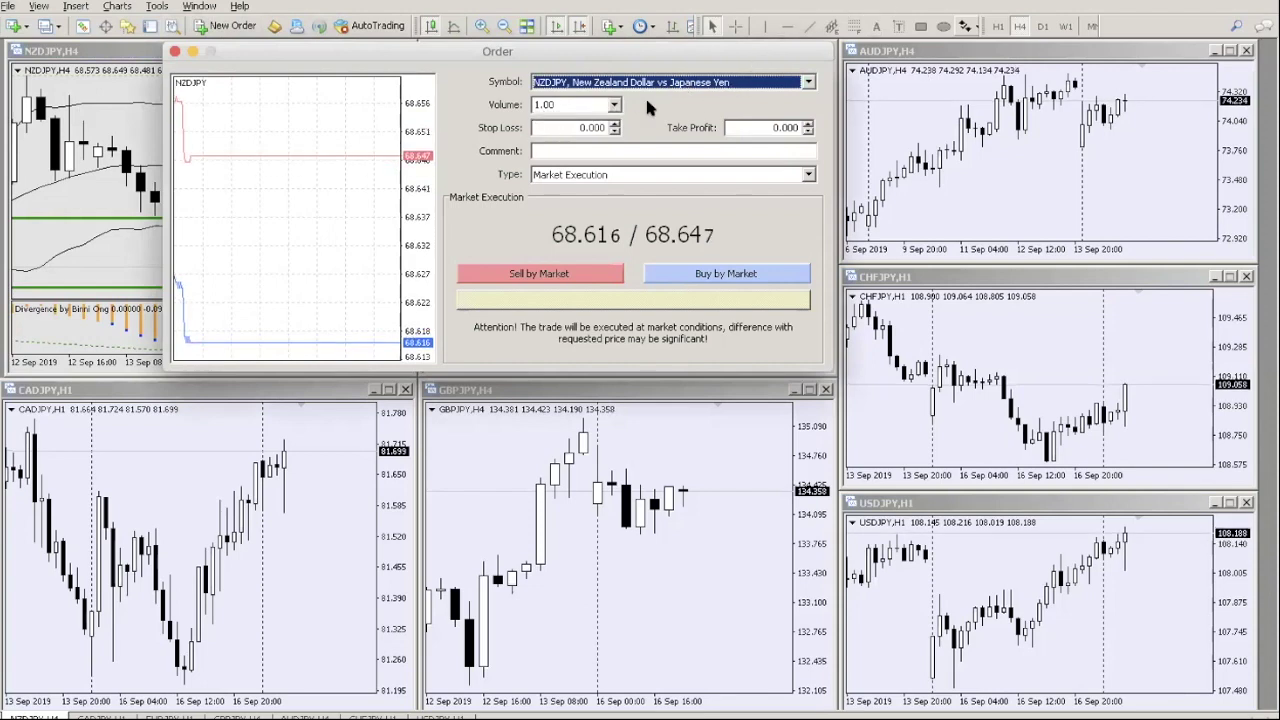
scroll(688, 88, "up", 1)
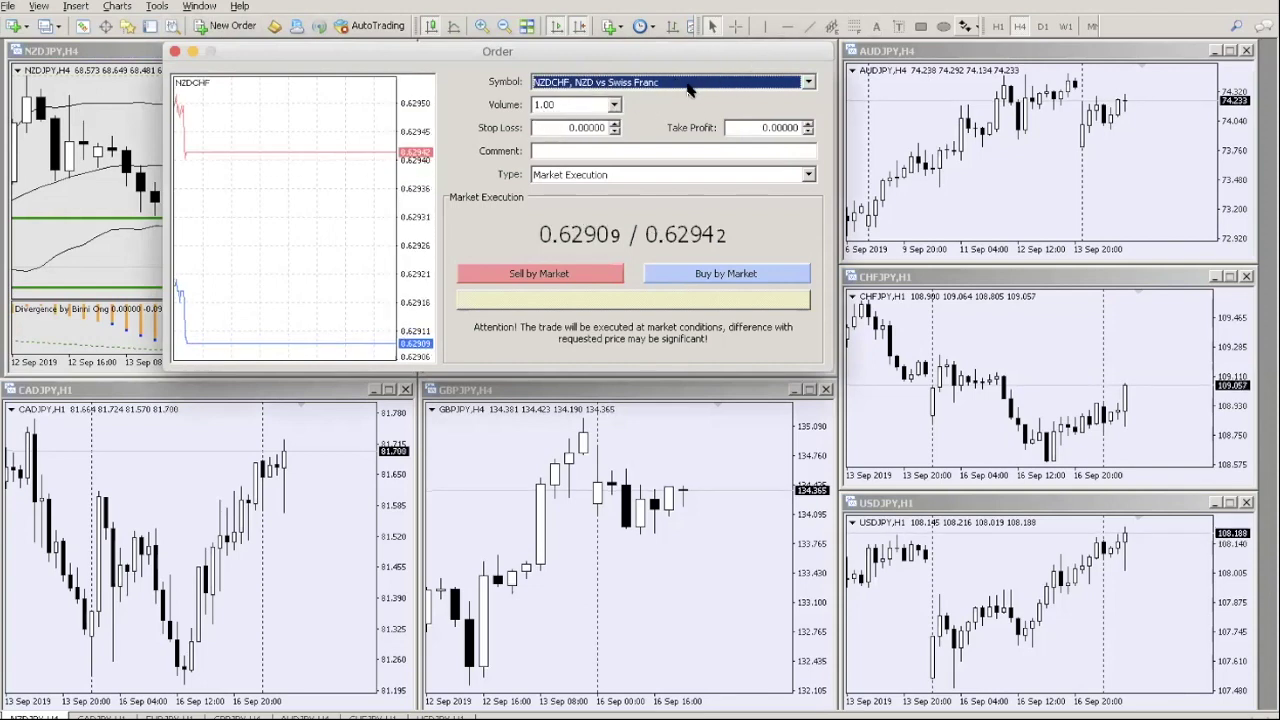
double_click(587, 104)
scroll(595, 88, "up", 1)
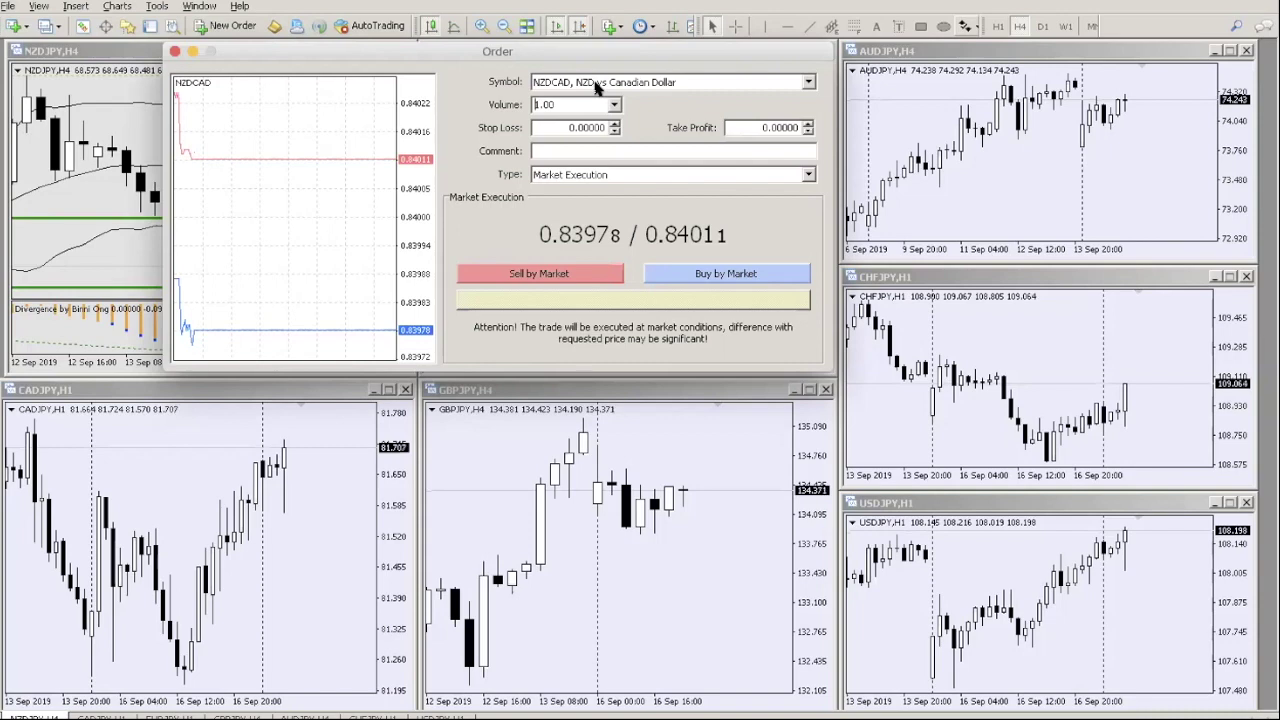
- Set the order volume to 0.01
left_click(570, 107)
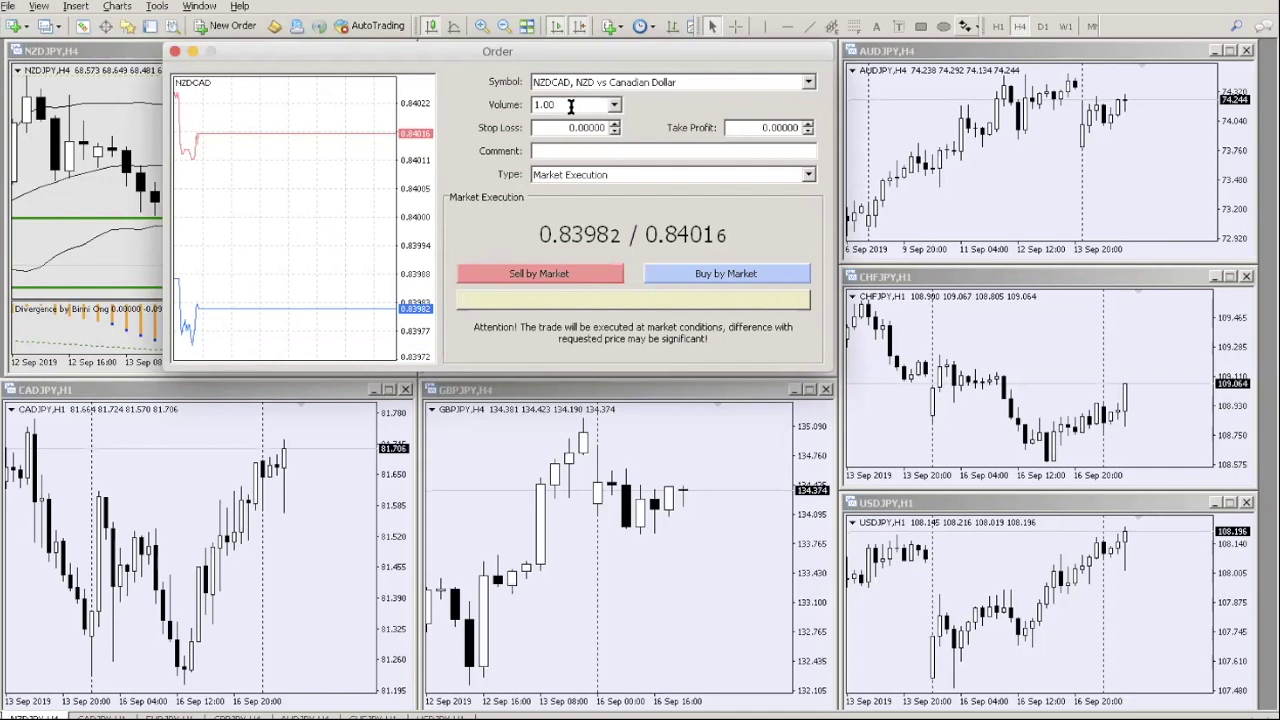
key("BackSpace")
key("BackSpace")
key("BackSpace")
type("0.1")
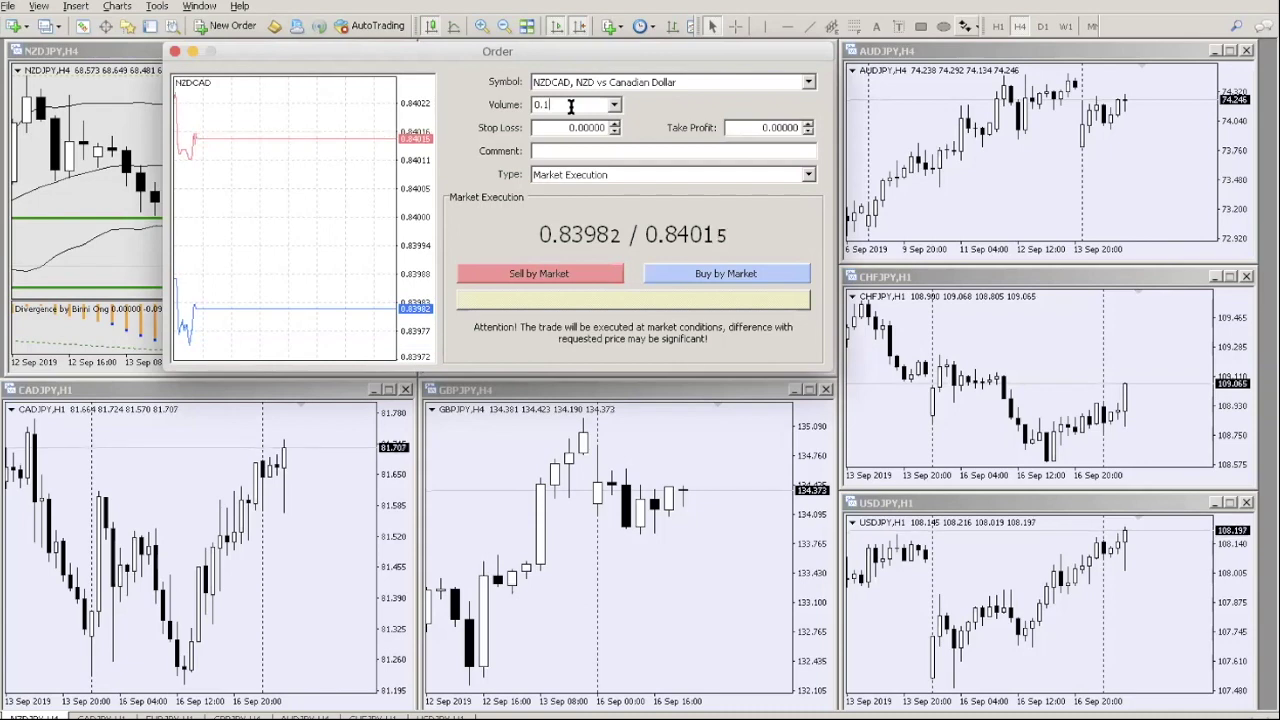
key("BackSpace")
type("01")
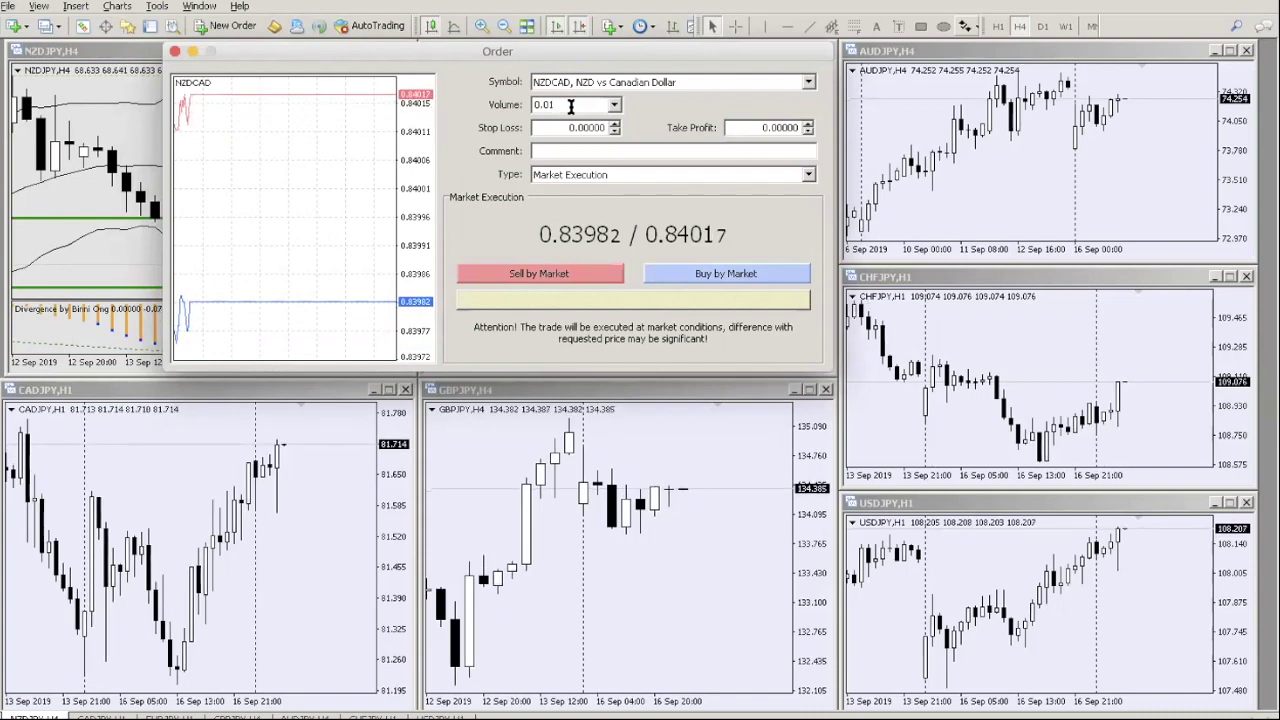
- Look over the NZDCAD order's execution type, Stop Loss and Take Profit fields without changing them
left_click(653, 171)
left_click(650, 190)
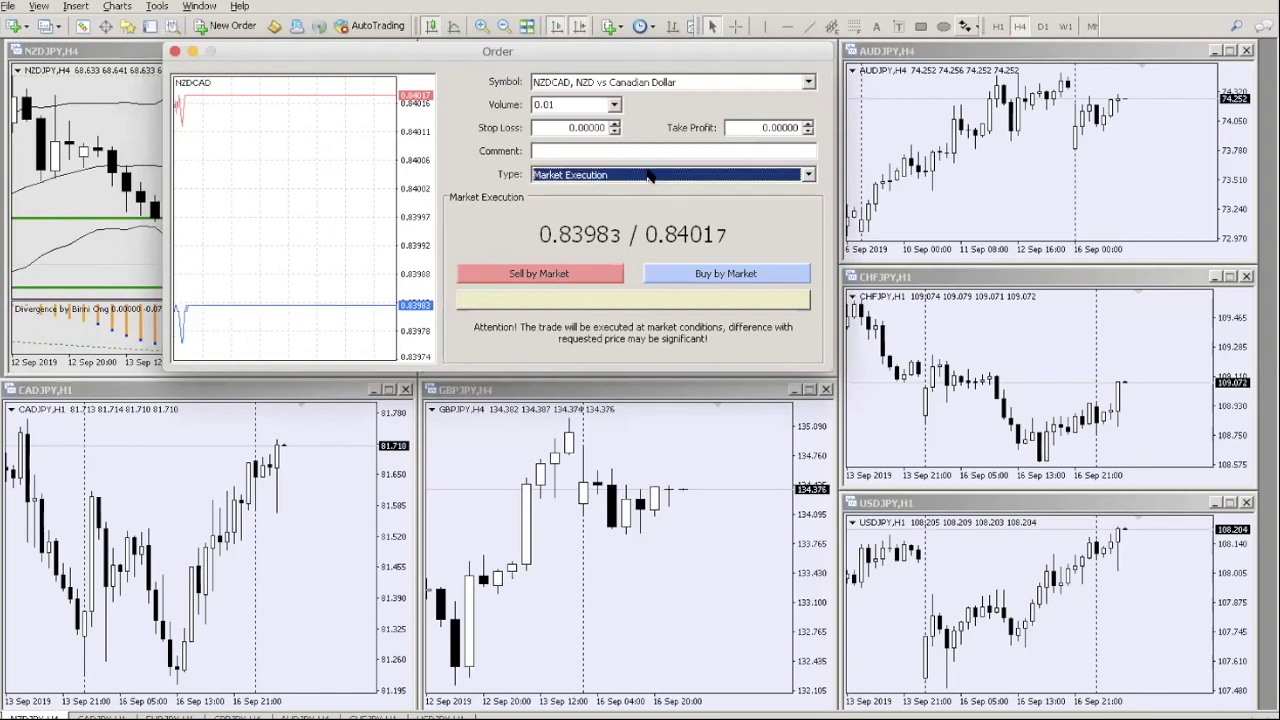
double_click(576, 124)
double_click(792, 127)
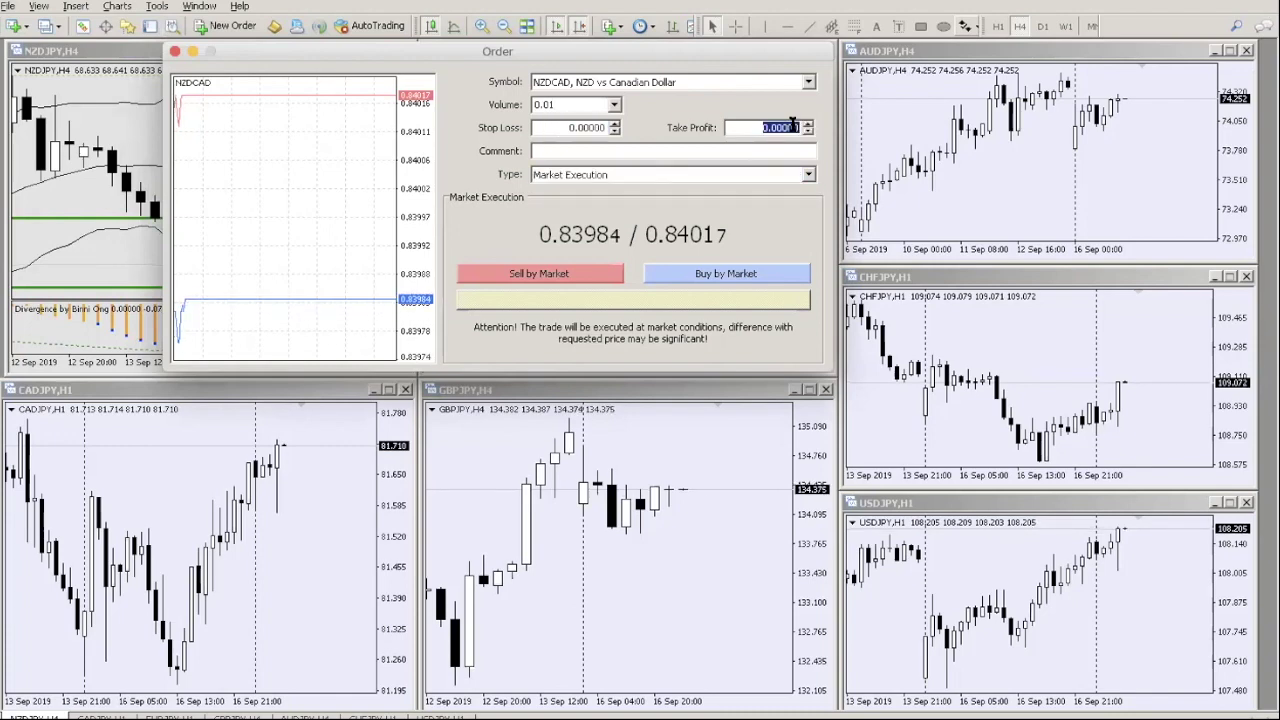
double_click(585, 128)
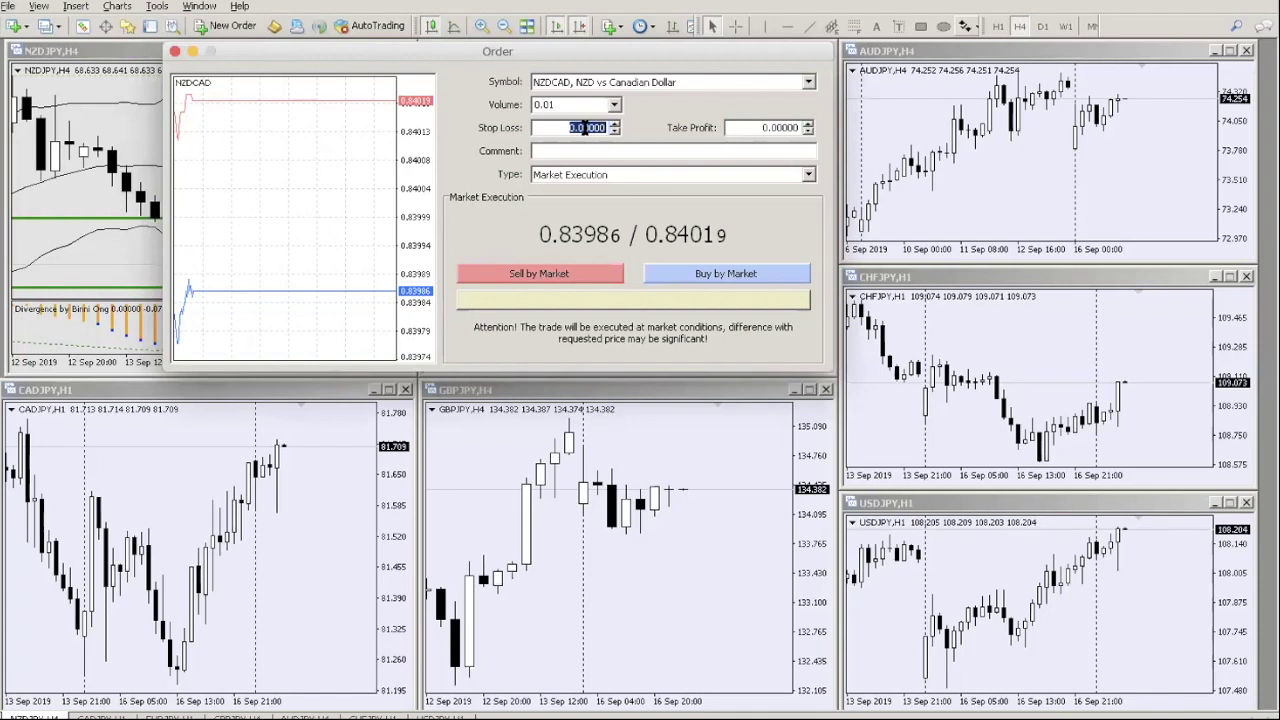
- Enter the order comment "Trade Setup 1" and clear it again
left_click(548, 150)
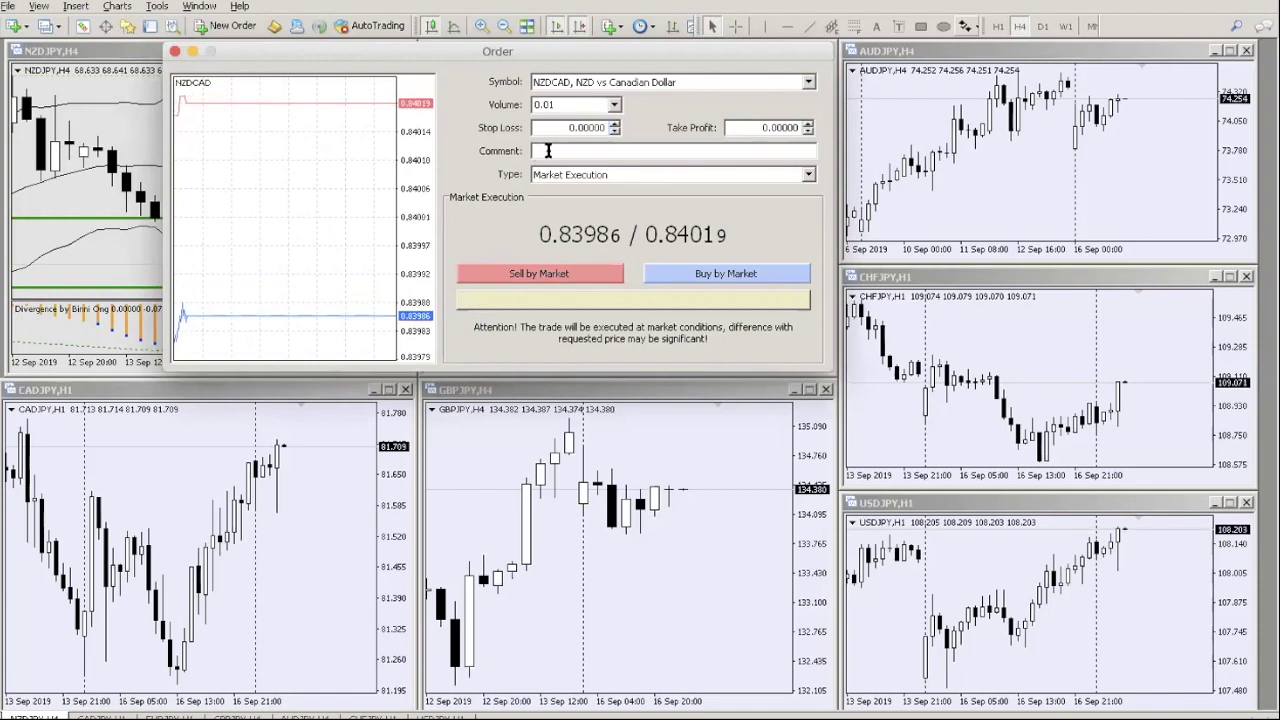
type("Trade SEt")
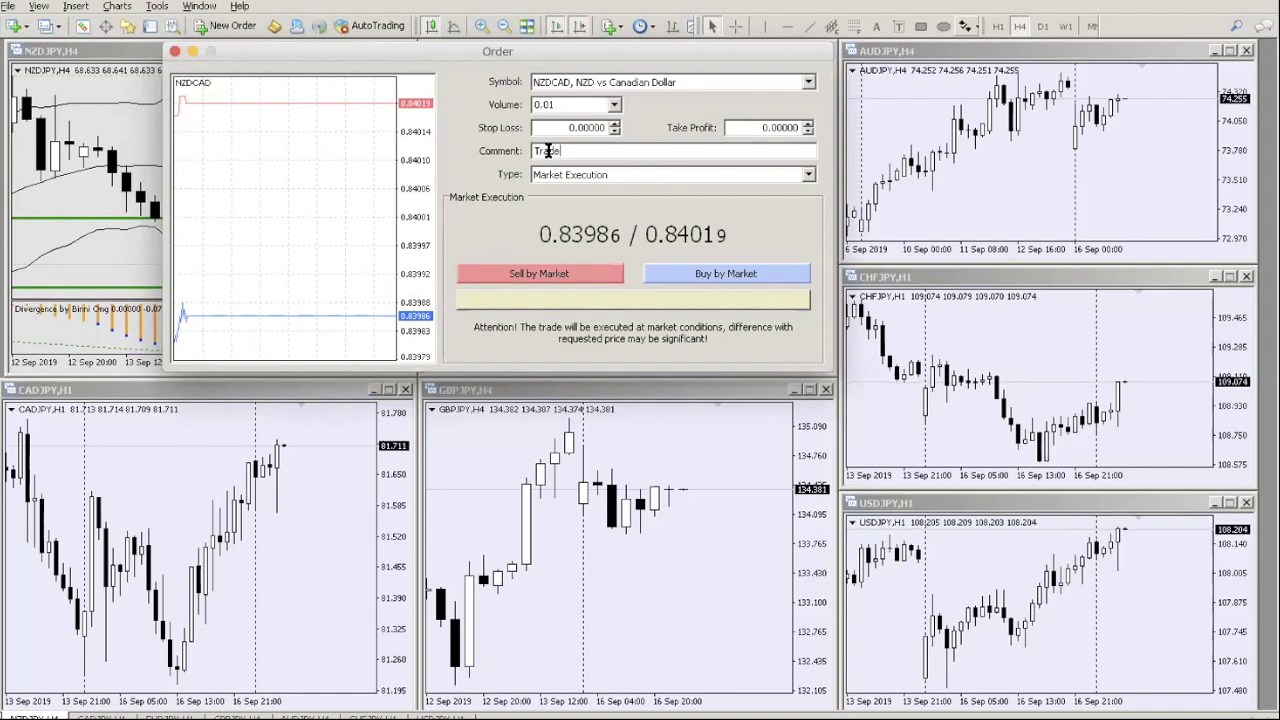
key("BackSpace")
key("BackSpace")
type("etup 1")
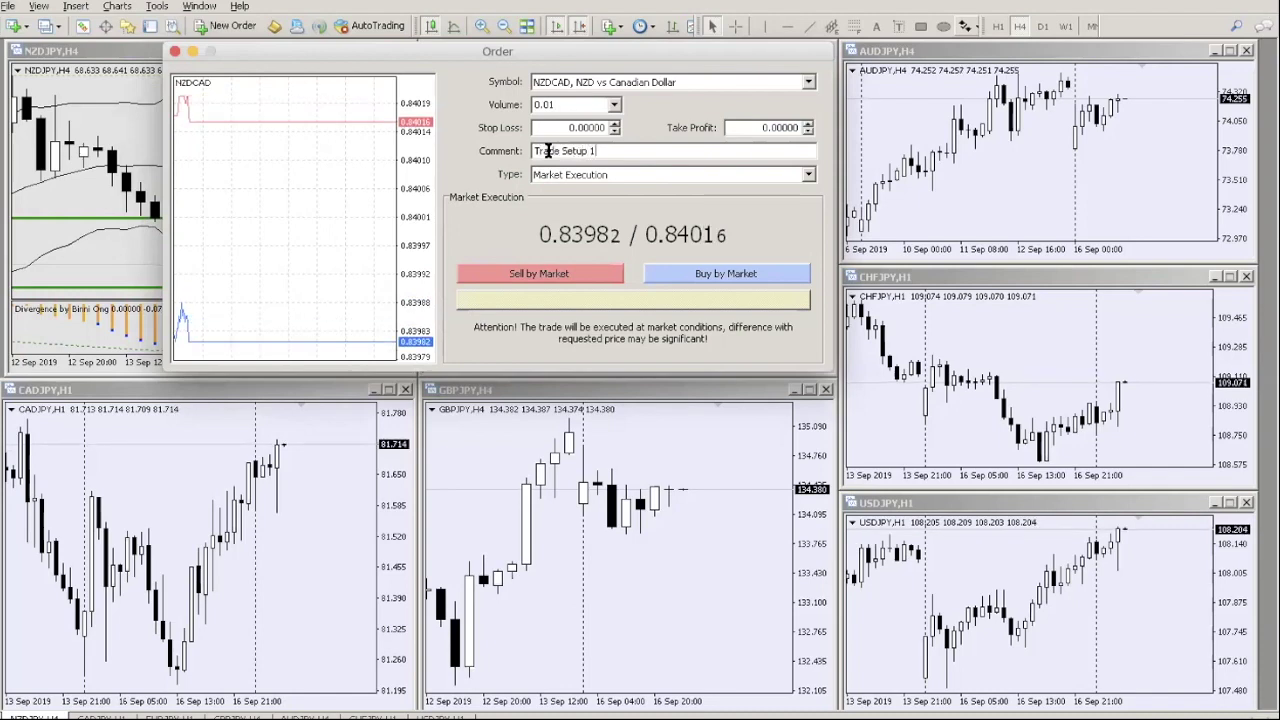
key("BackSpace")
key("BackSpace")
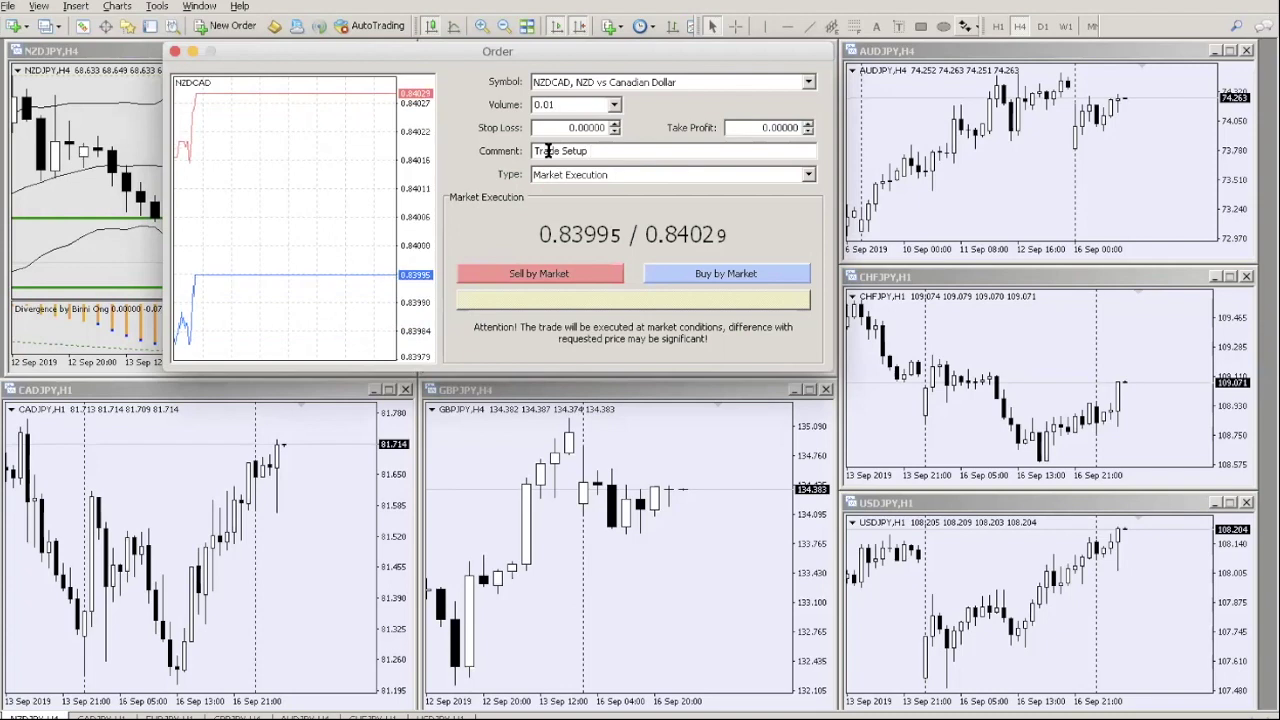
key("BackSpace")
key("BackSpace")
key("BackSpace")
key("BackSpace")
key("BackSpace")
key("BackSpace")
key("BackSpace")
key("BackSpace")
key("BackSpace")
key("BackSpace")
key("BackSpace")
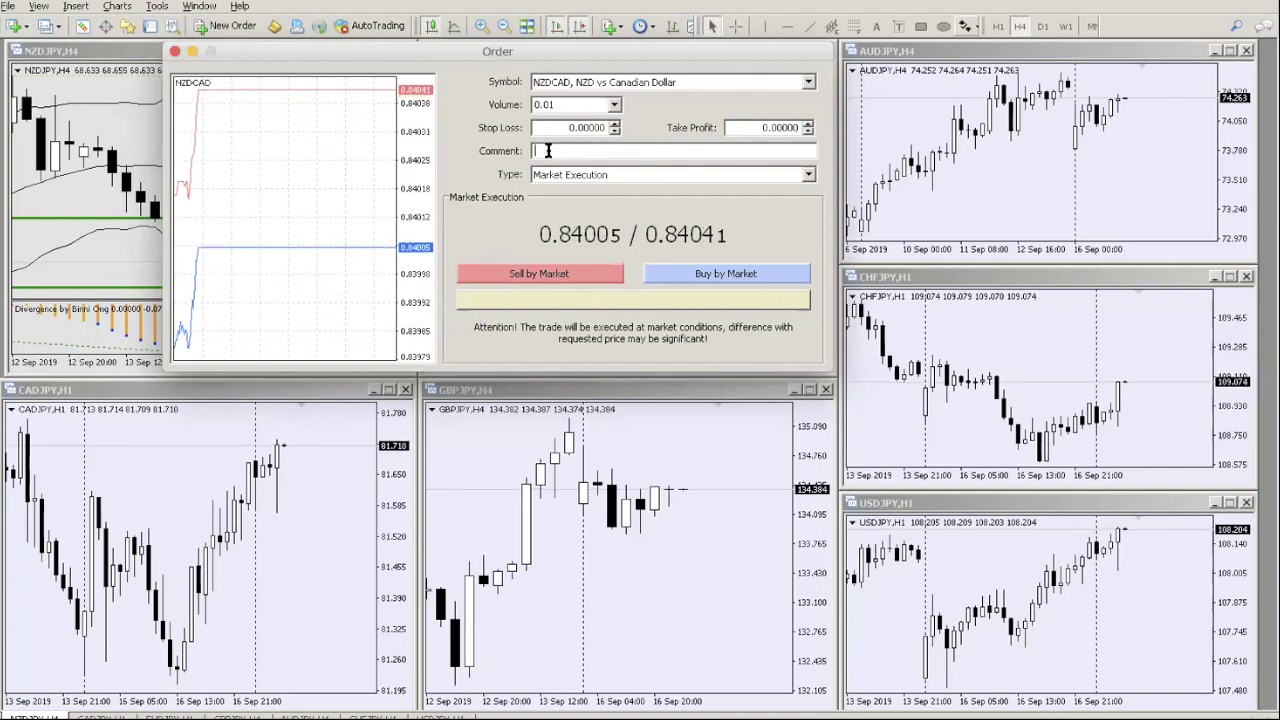
- Compare Market Execution with Pending Order and its limit and stop types, and close the order without placing it
left_click(699, 174)
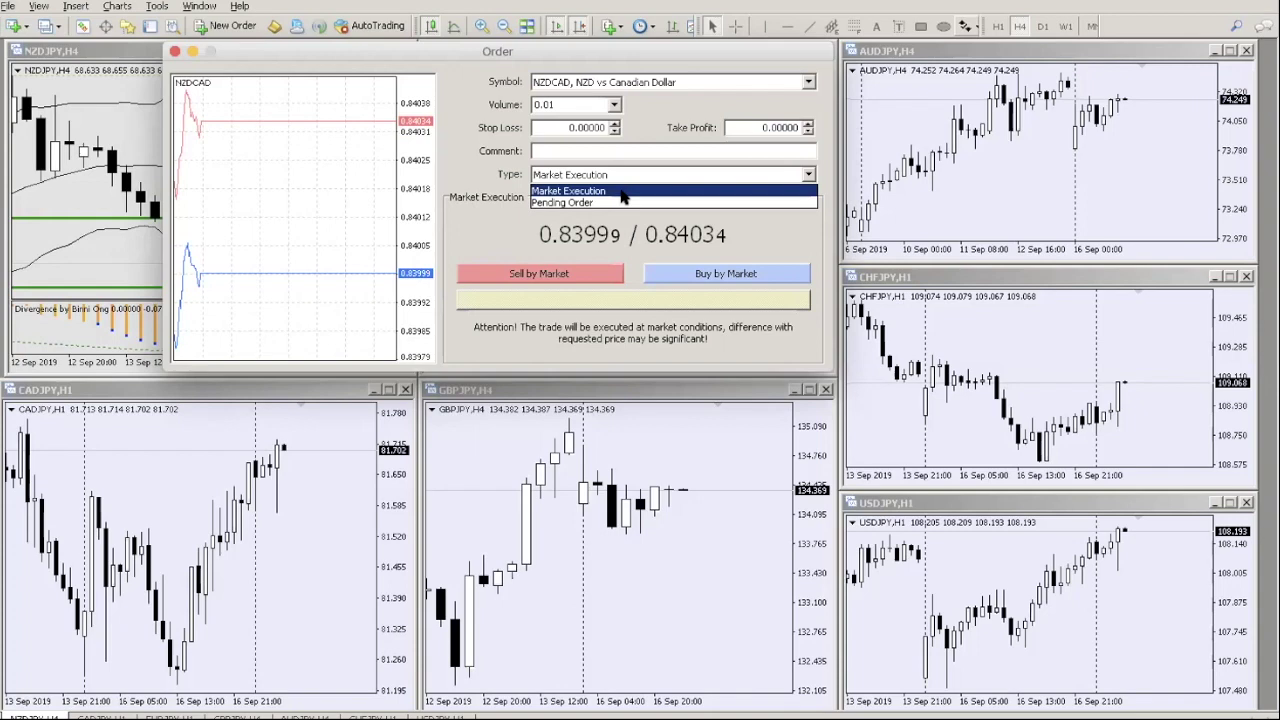
left_click(621, 193)
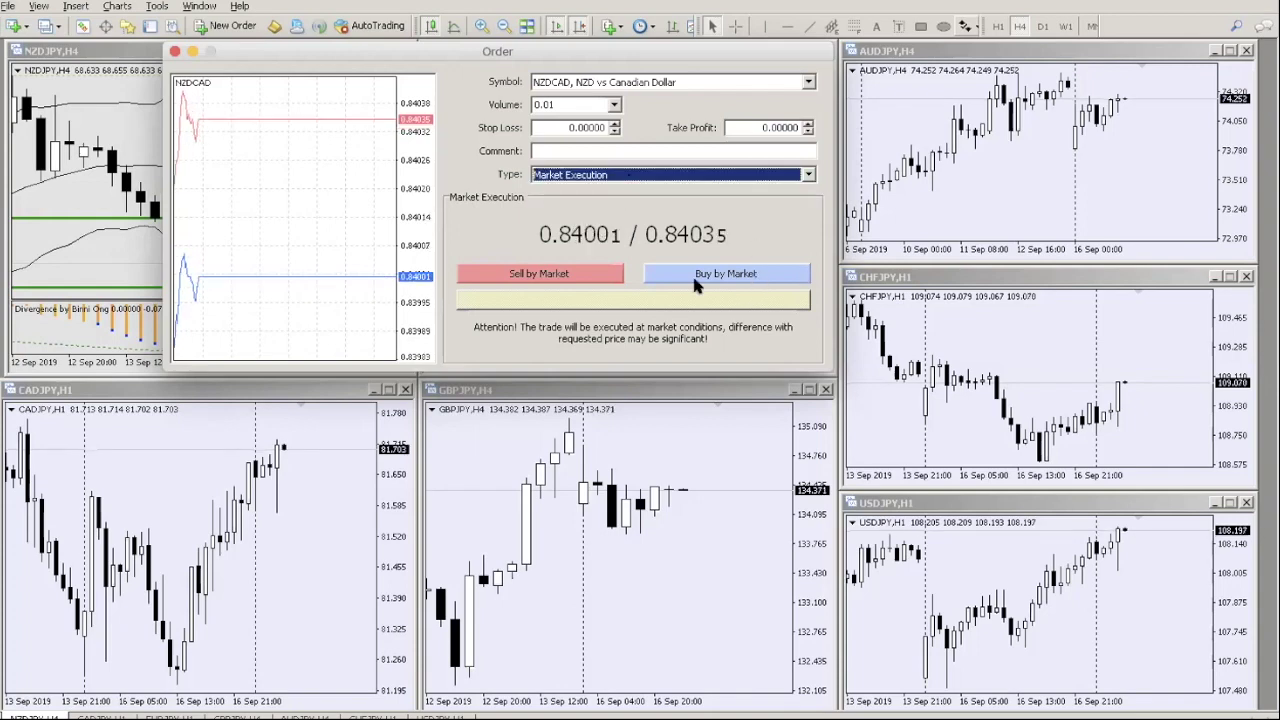
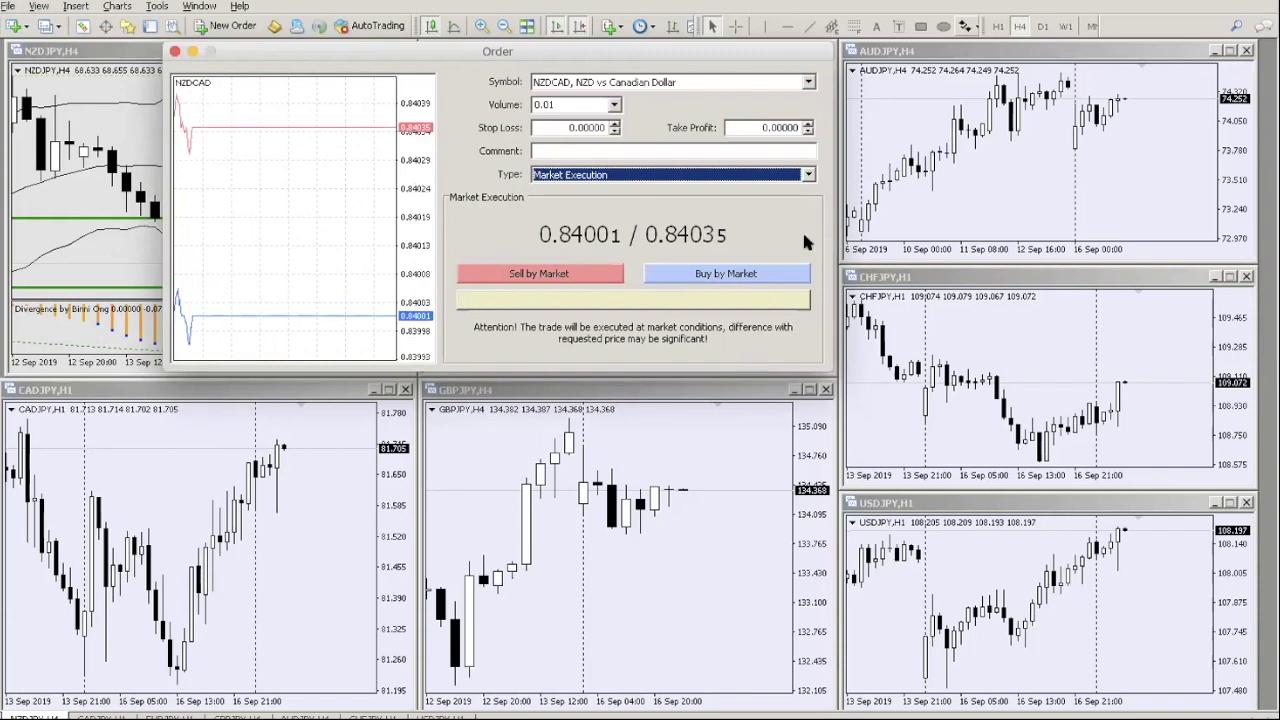
left_click(749, 174)
left_click(676, 197)
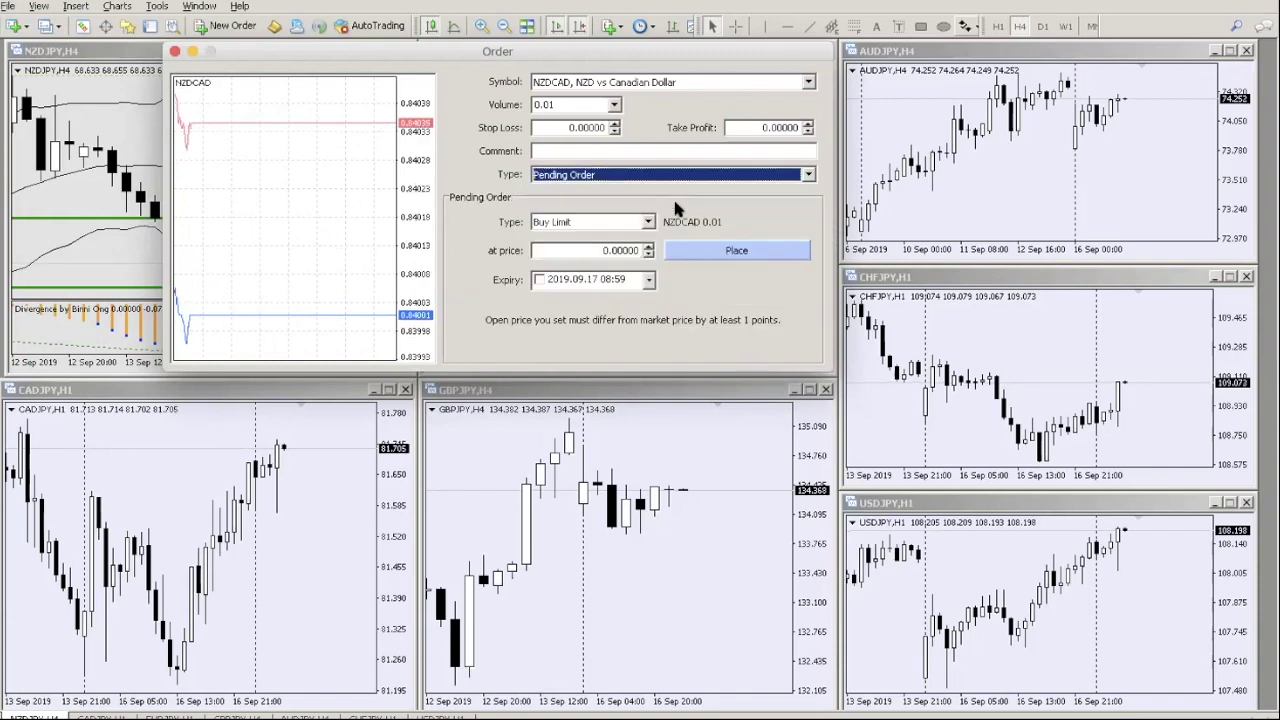
left_click(646, 222)
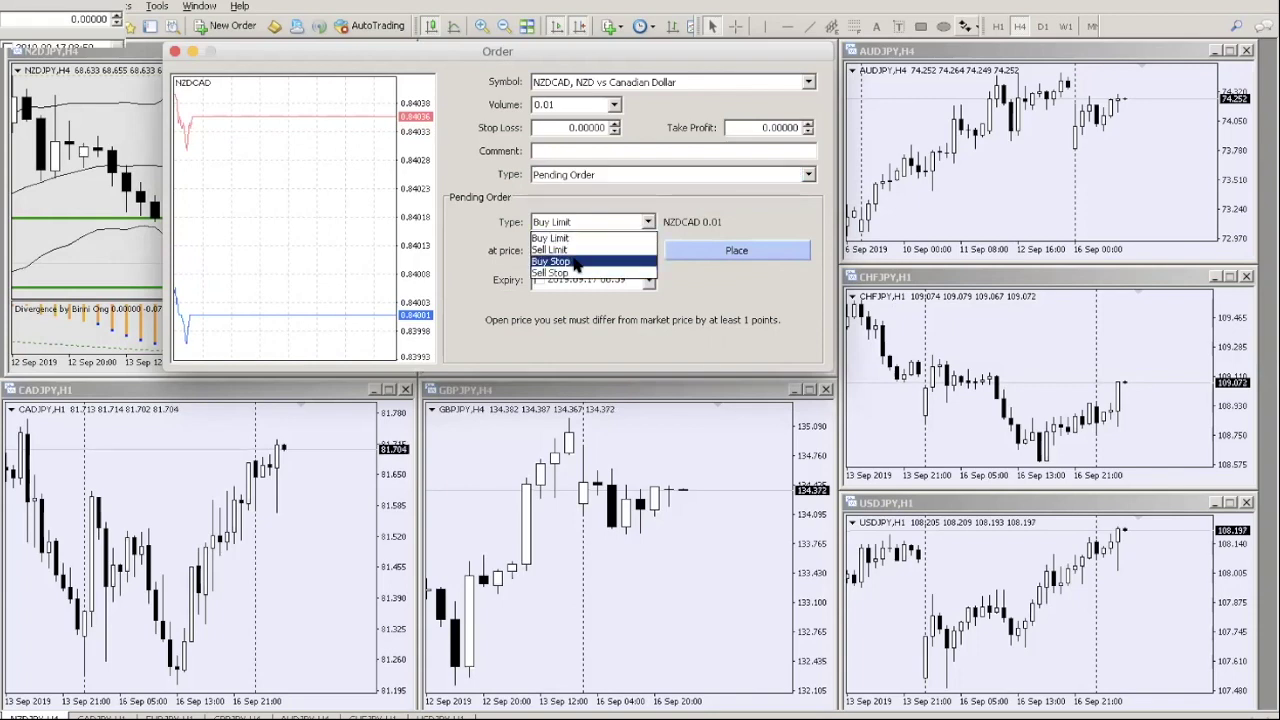
left_click(705, 207)
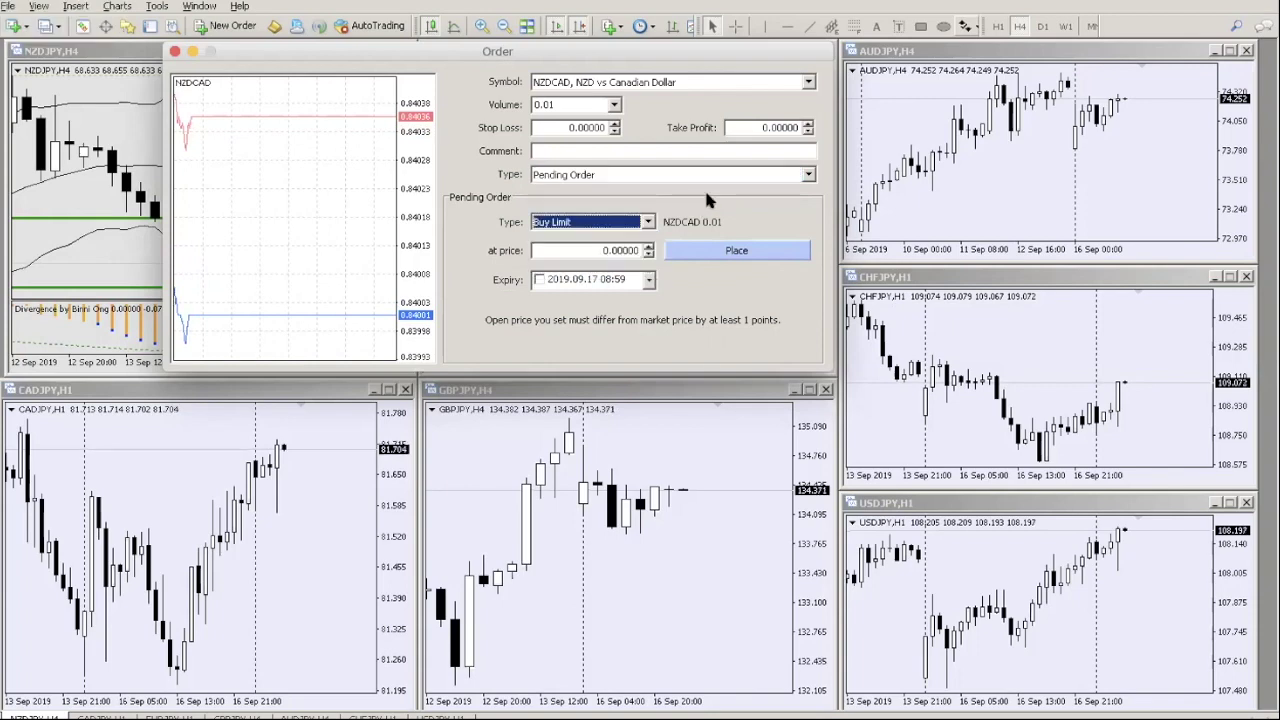
left_click(174, 51)
- Maximize the EURJPY H1 chart and place a horizontal line at about 119.005, just below the current price
left_click(808, 51)
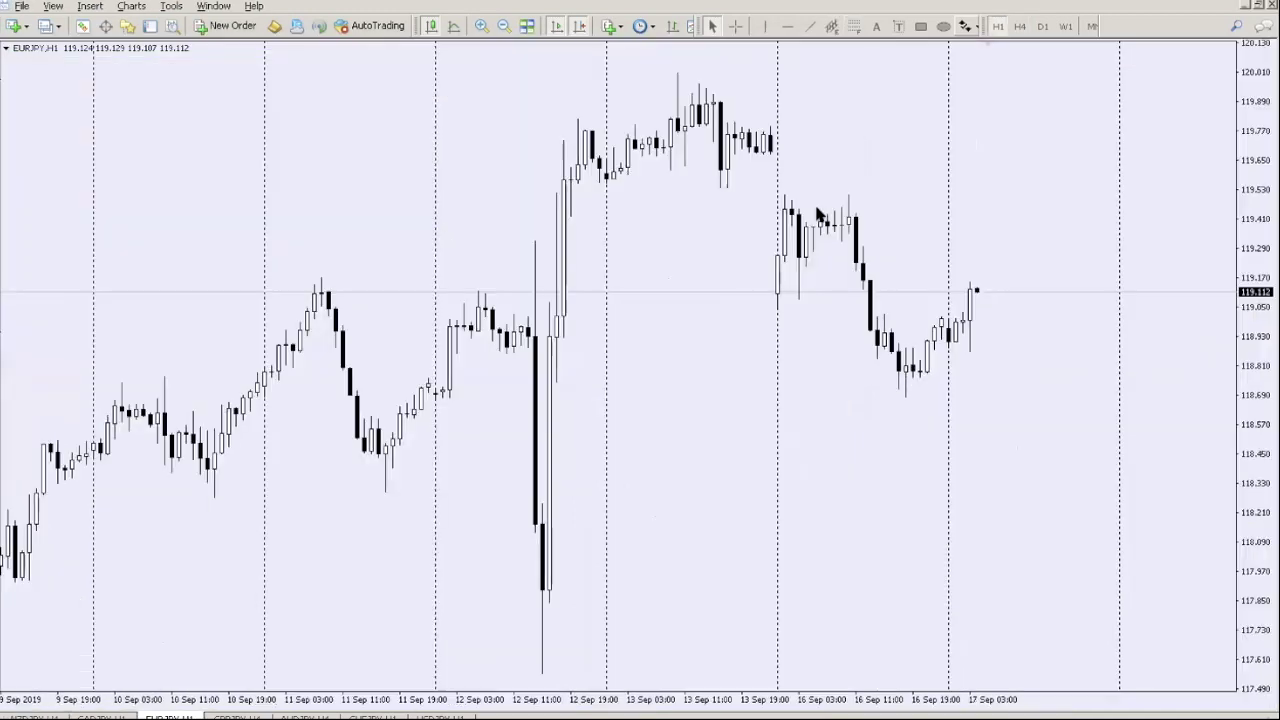
left_click(786, 28)
left_click(992, 335)
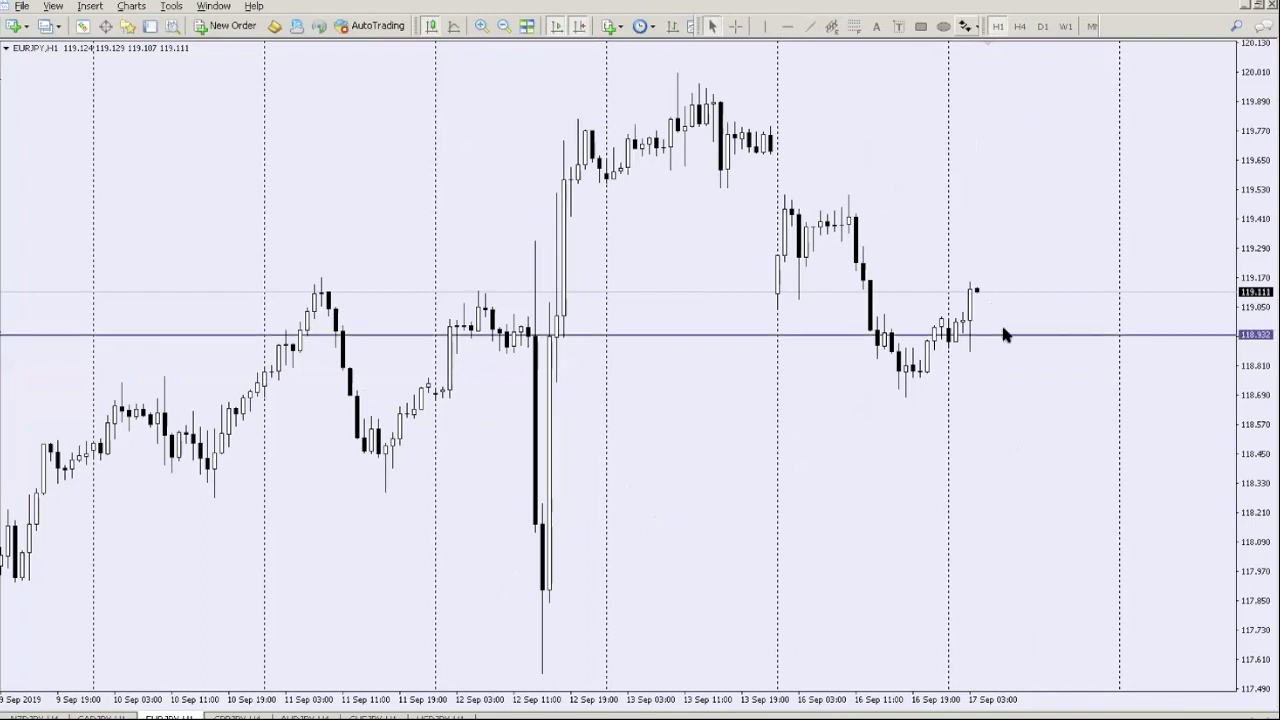
left_click_drag(1063, 340, 1063, 314)
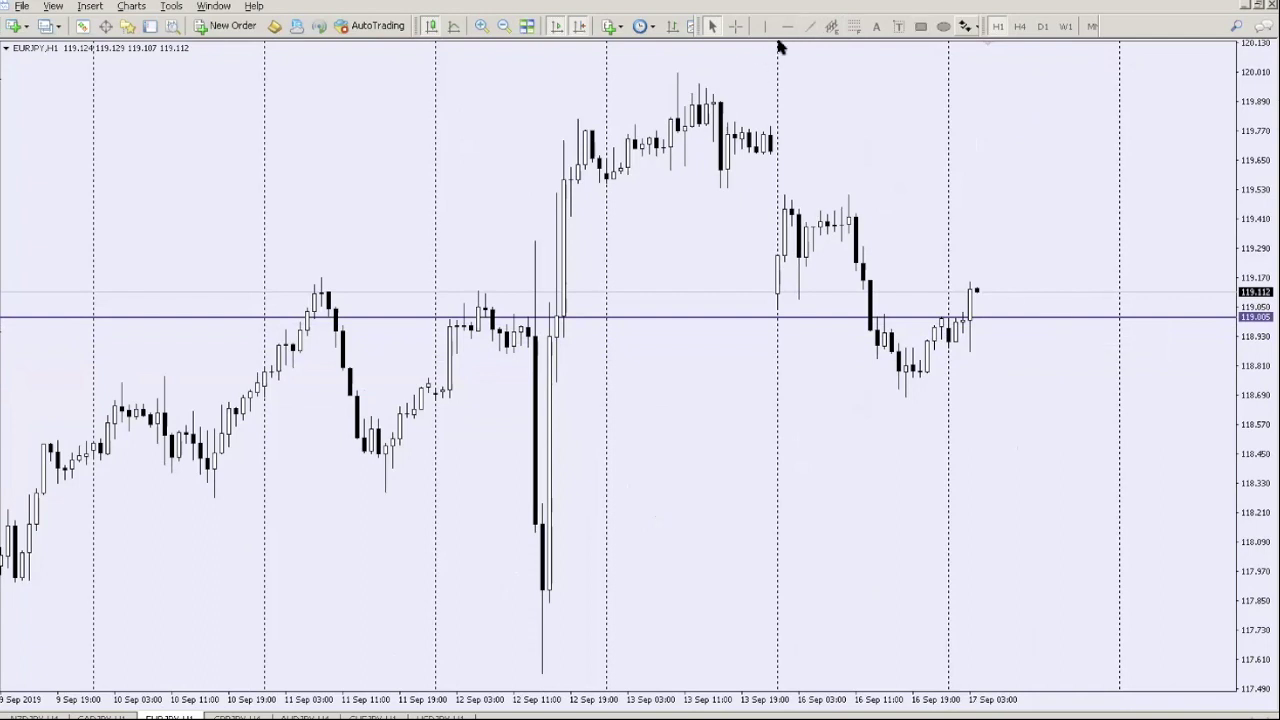
- Move the horizontal line on the EURJPY chart above the current price to about 119.38
left_click(808, 27)
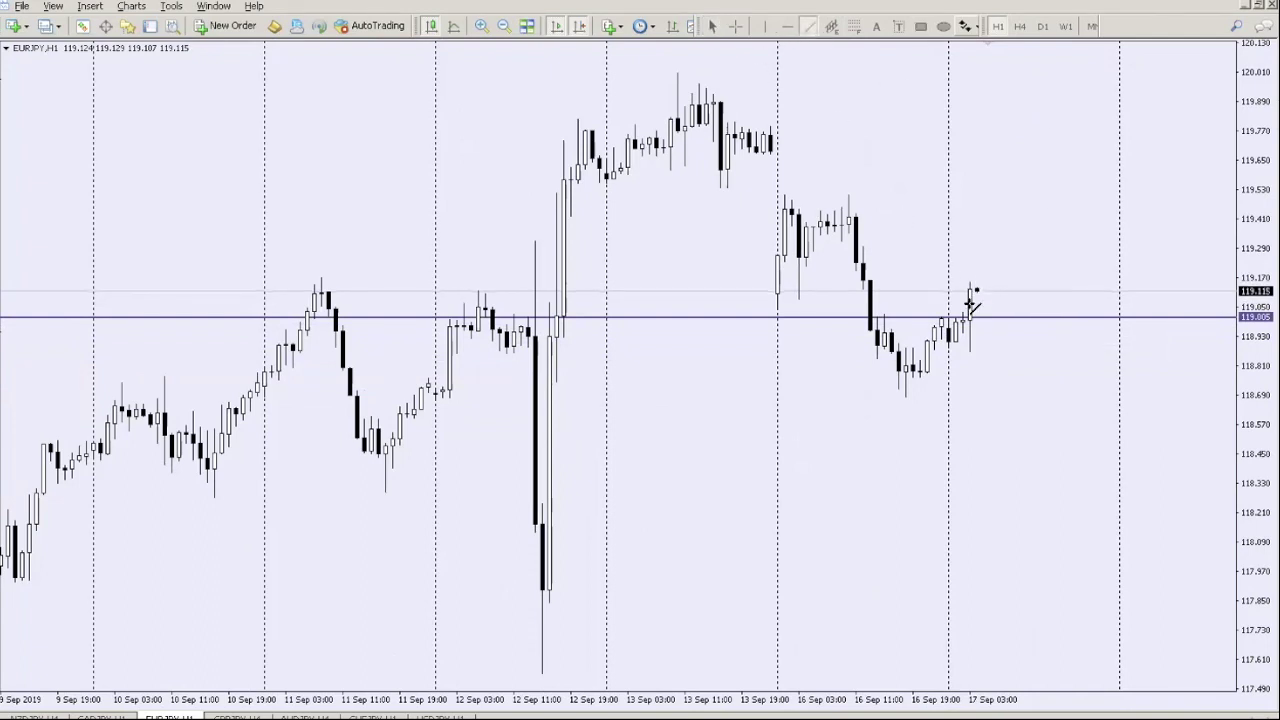
left_click(928, 224)
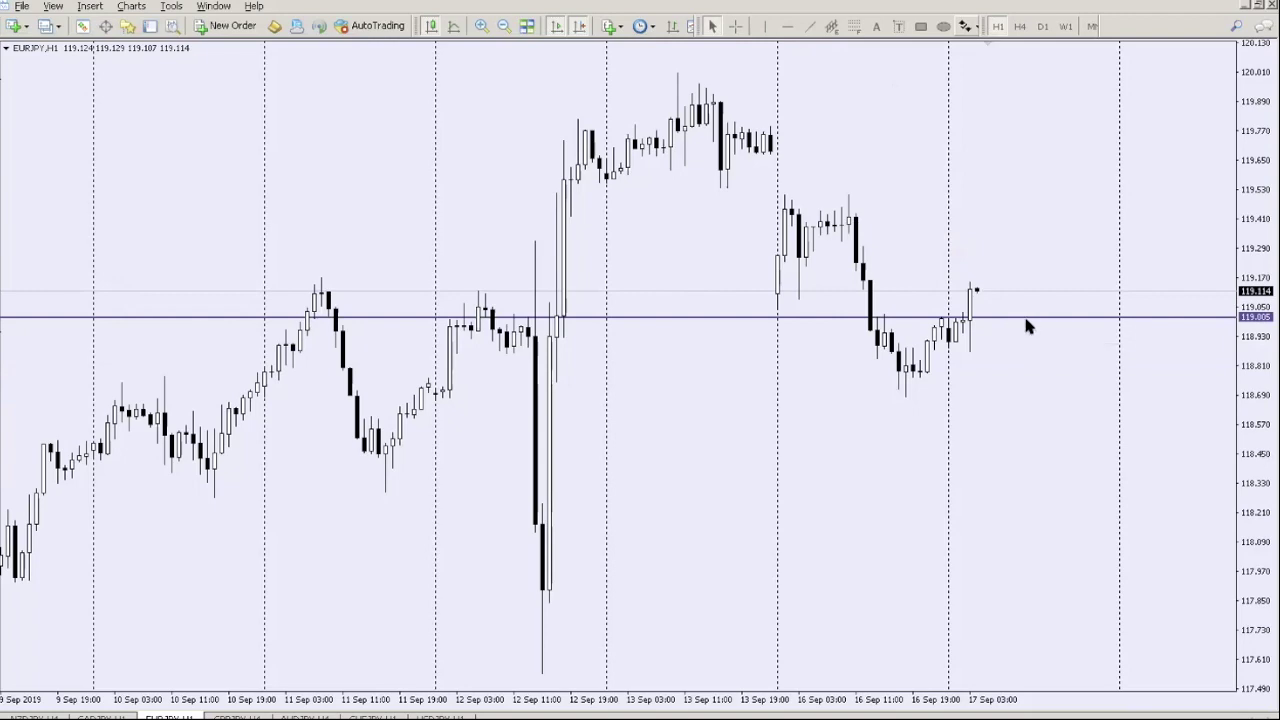
double_click(978, 317)
left_click_drag(978, 317, 1040, 340)
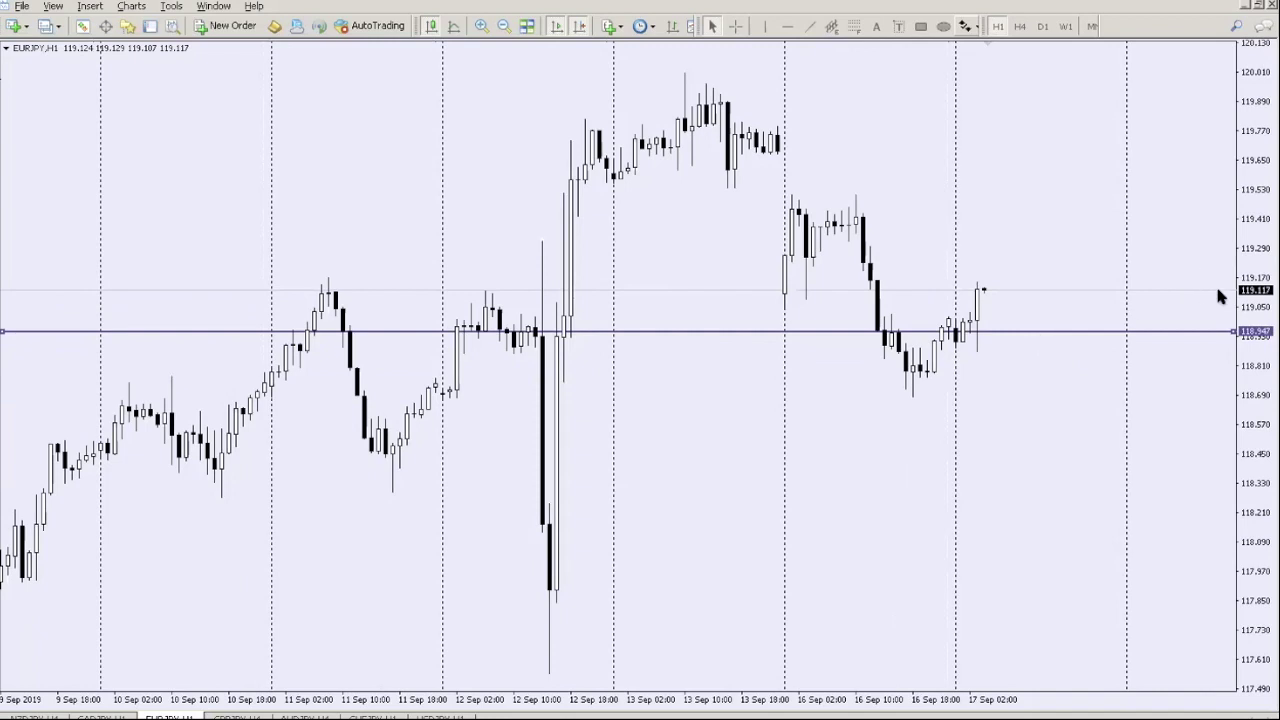
scroll(1023, 337, "down", 1)
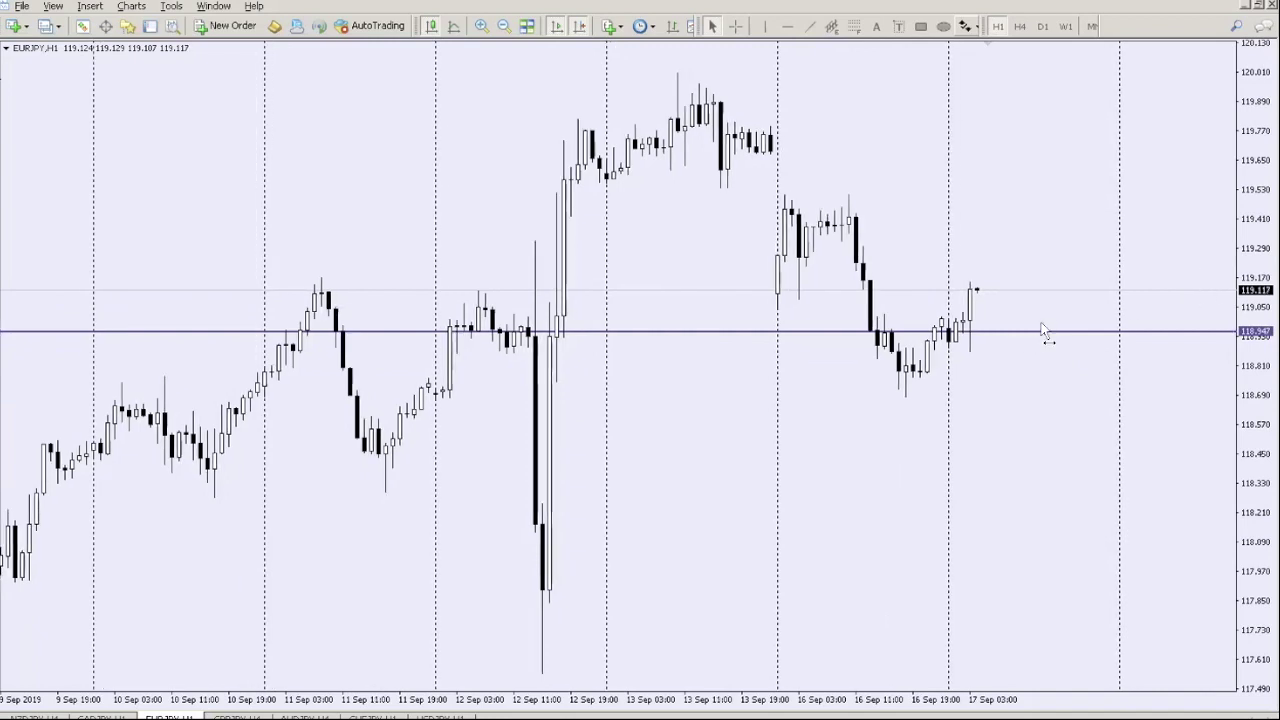
left_click_drag(1040, 333, 995, 224)
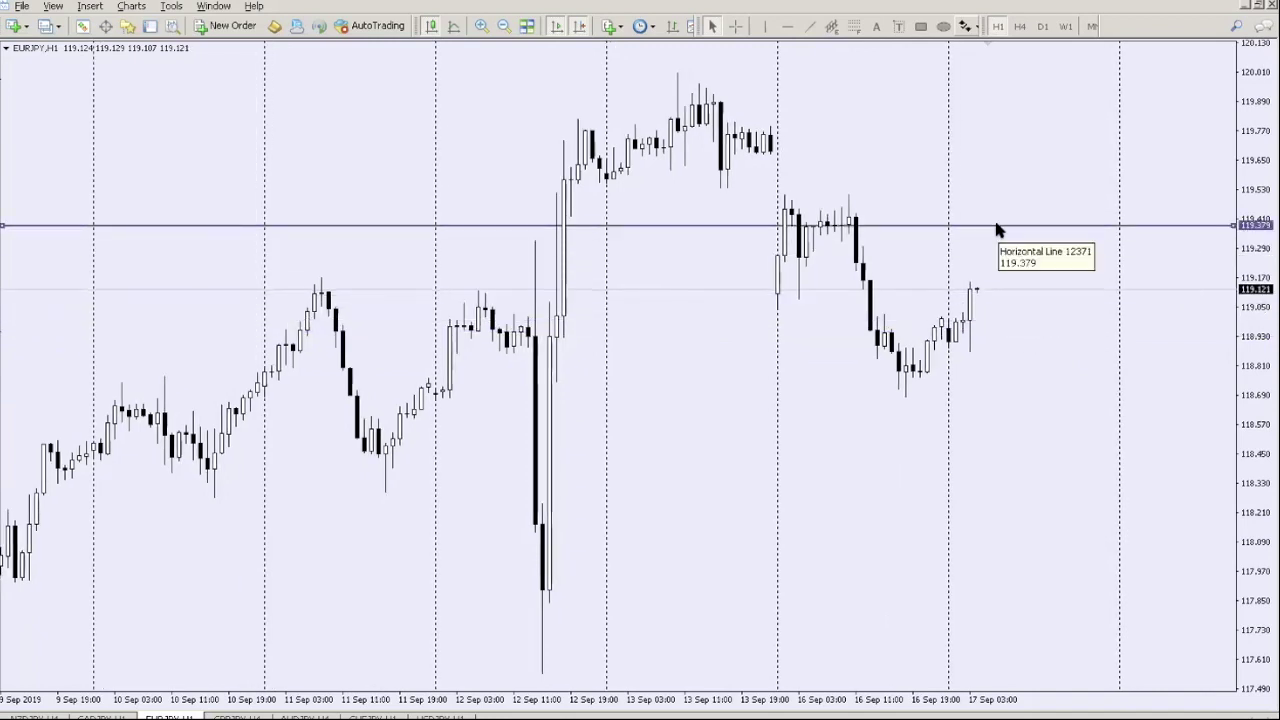
- Place a pending Sell Limit order for EURJPY at price 119.38 with volume 0.01
left_click(240, 27)
left_click(597, 174)
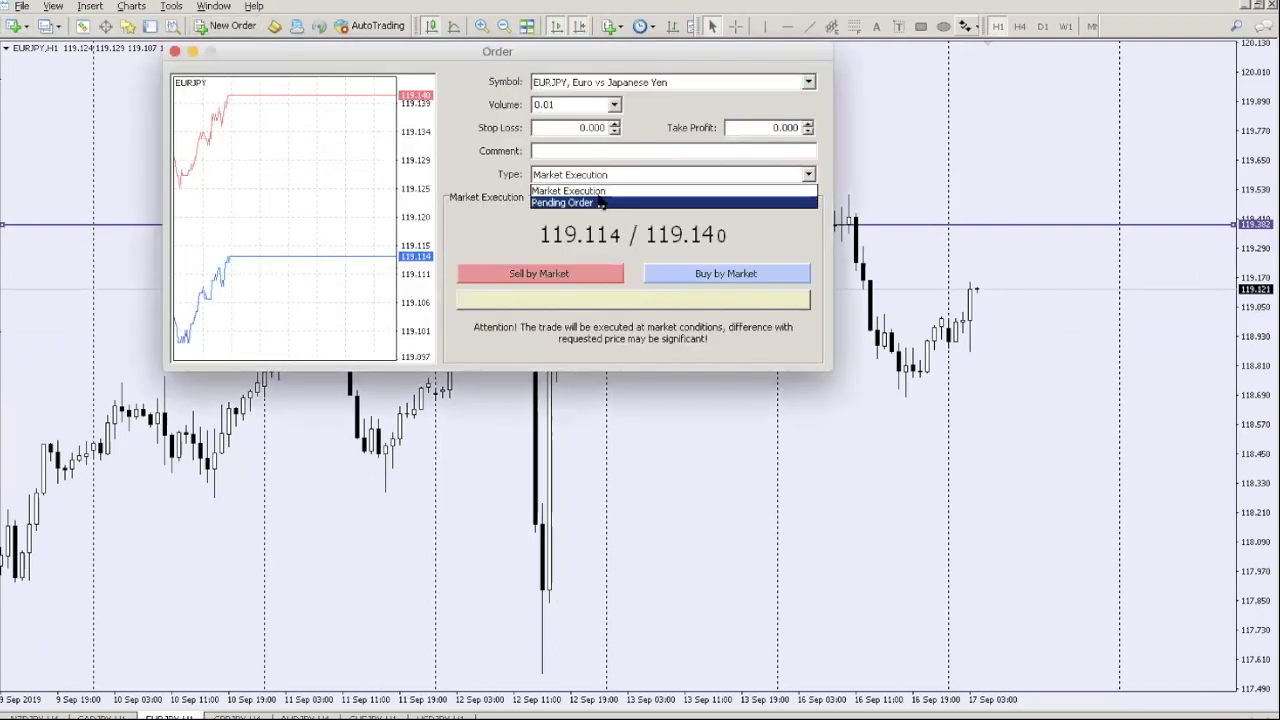
left_click(590, 199)
left_click(590, 222)
left_click(593, 251)
double_click(617, 250)
key("BackSpace")
key("BackSpace")
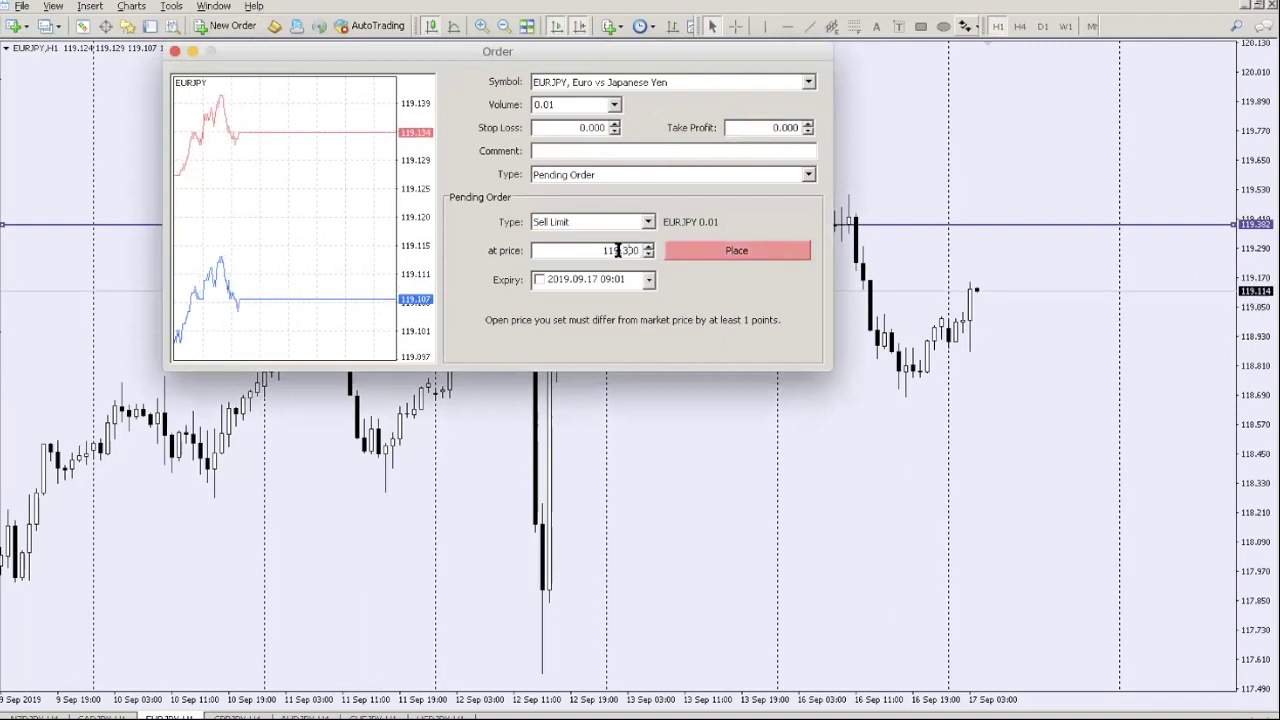
type("19.38")
left_click(737, 249)
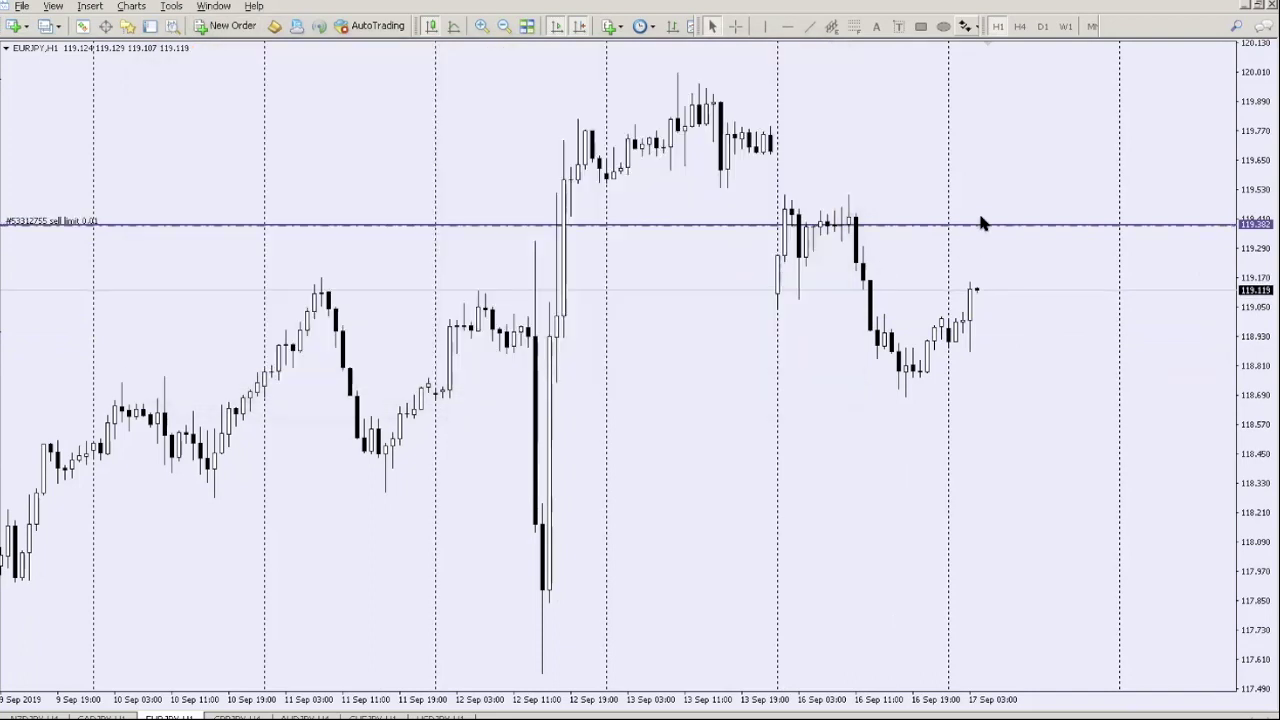
- Move the horizontal line up to about 119.54 and delete the pending EURJPY Sell Limit order
left_click_drag(980, 223, 978, 187)
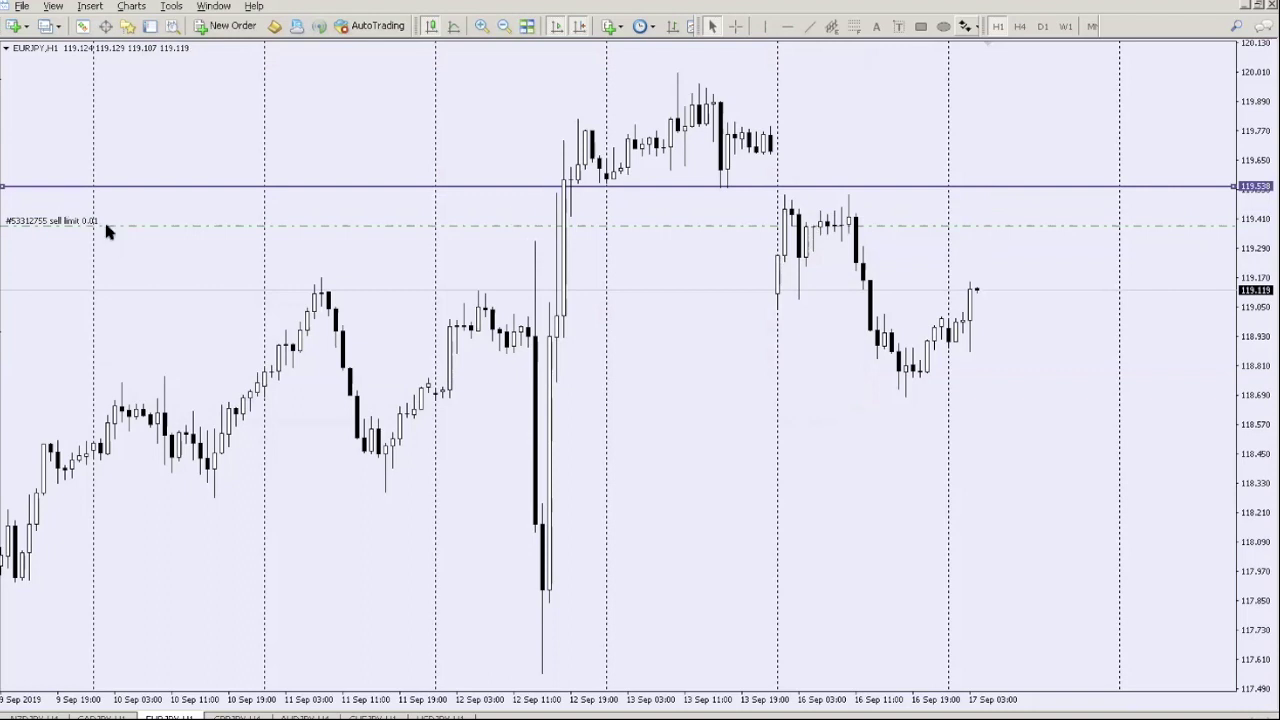
double_click(1070, 226)
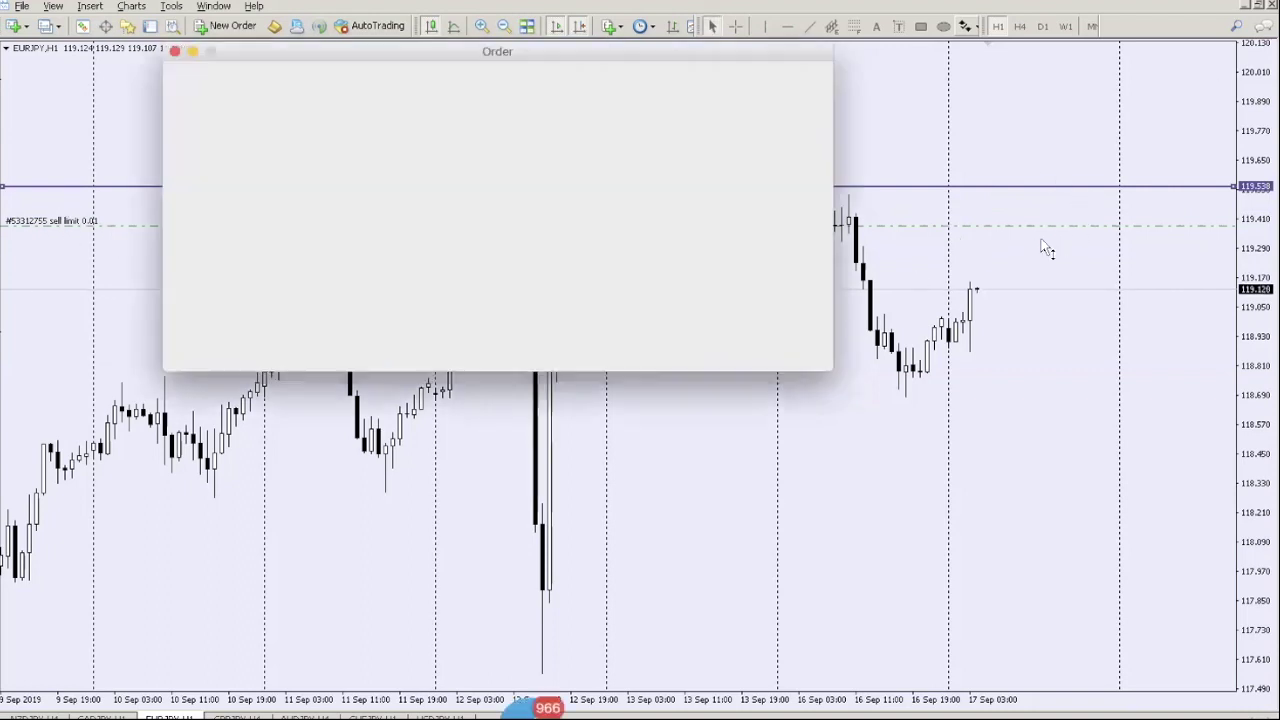
left_click(734, 289)
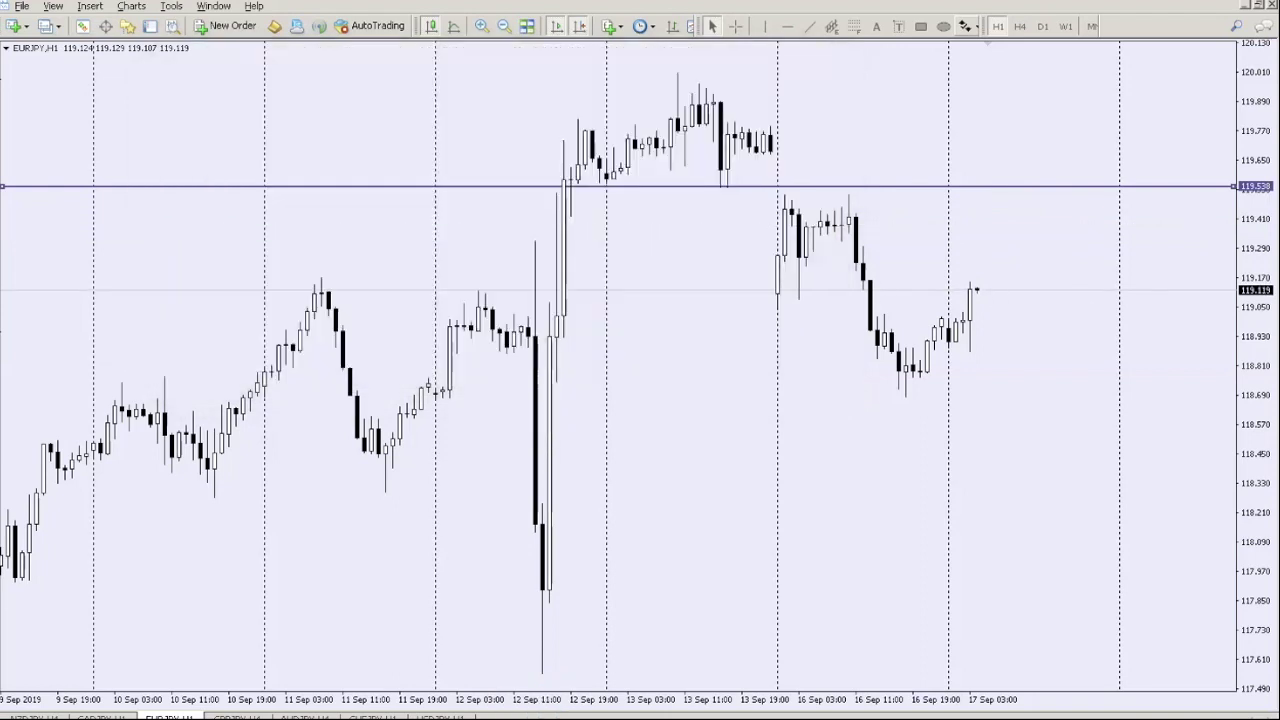
- Start a new EURJPY pending order and set its type to Buy Stop
left_click(224, 27)
left_click(615, 172)
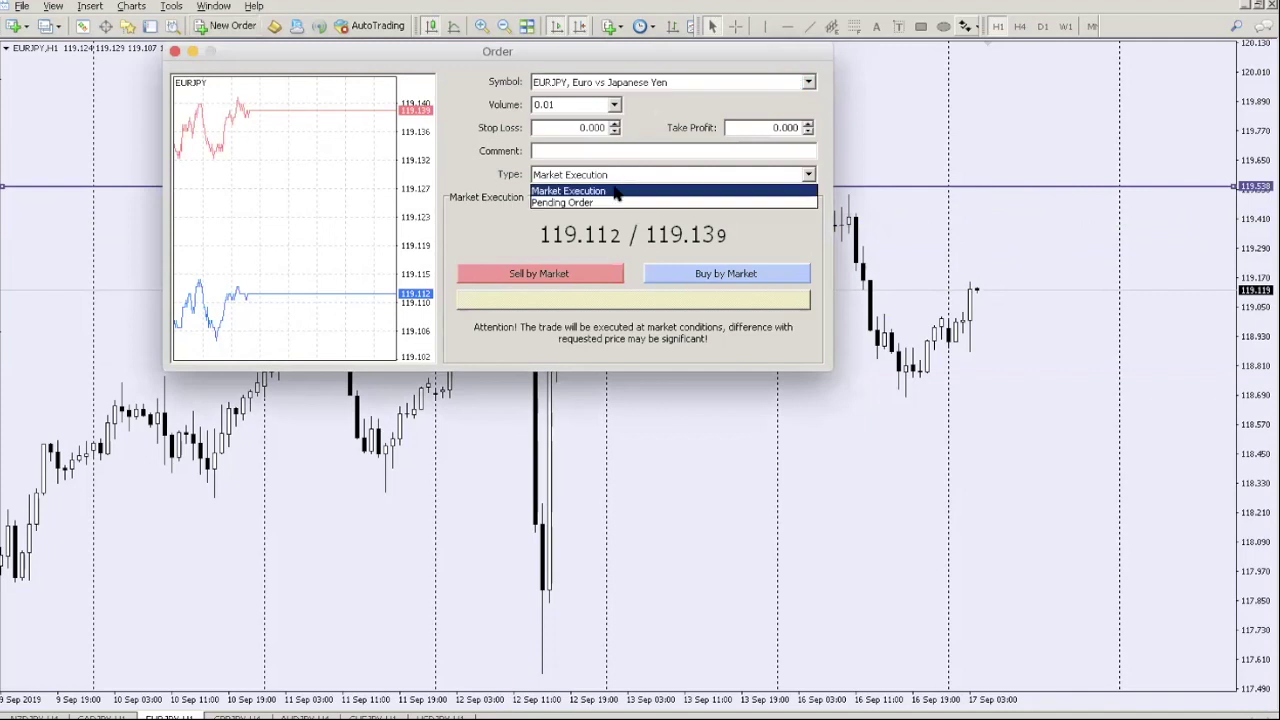
left_click(607, 202)
left_click(600, 222)
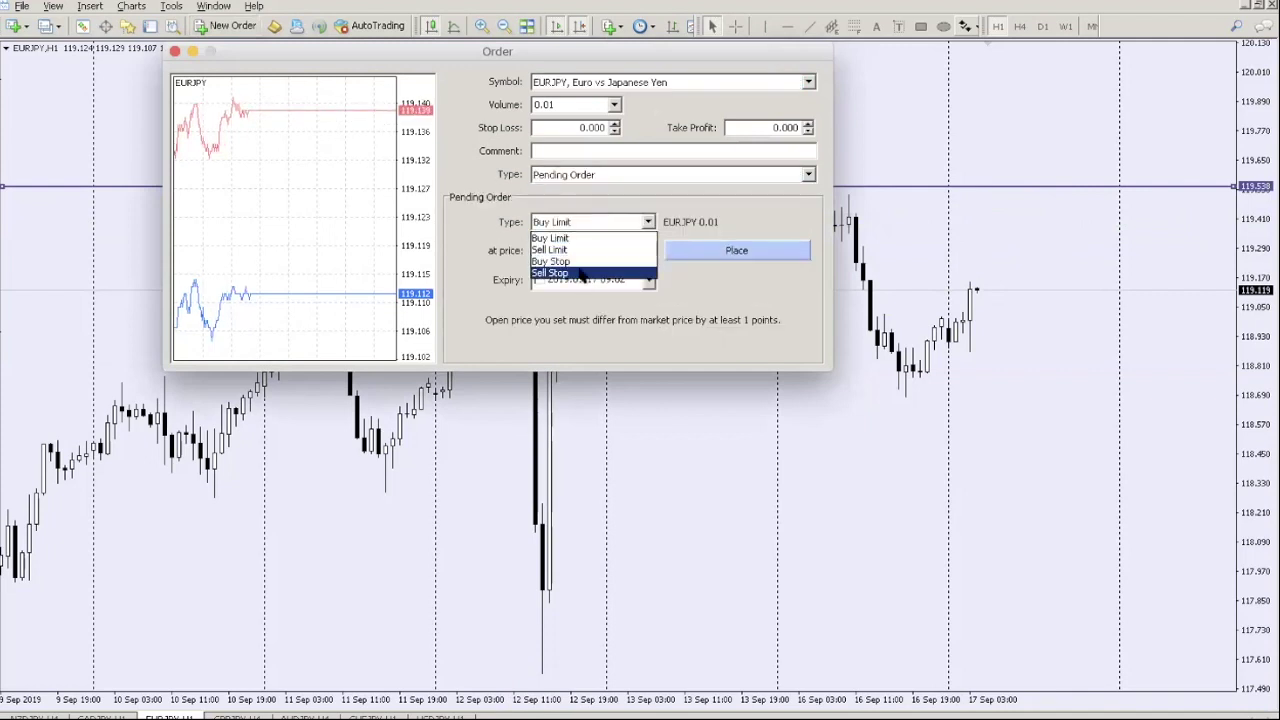
left_click(581, 262)
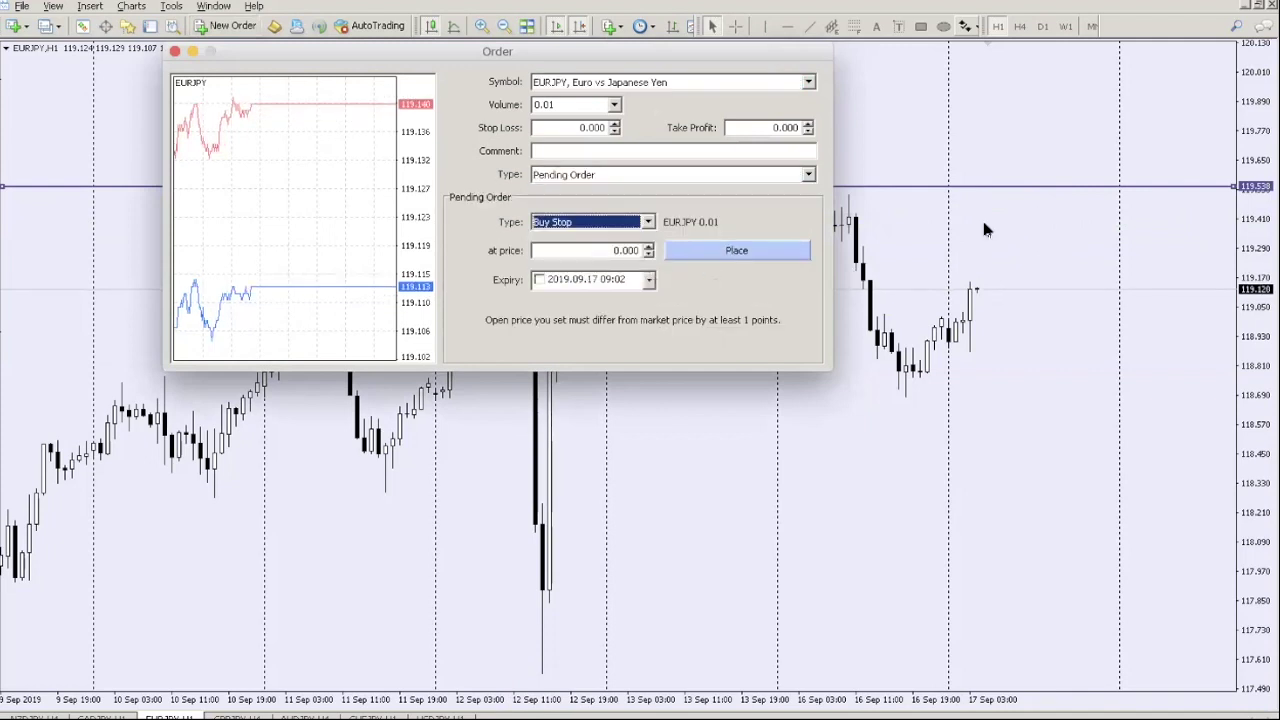
- Move the horizontal line down to about 119.106, just below the current price, and close the Buy Stop order without placing it
left_click(1025, 173)
left_click_drag(1028, 186, 1010, 285)
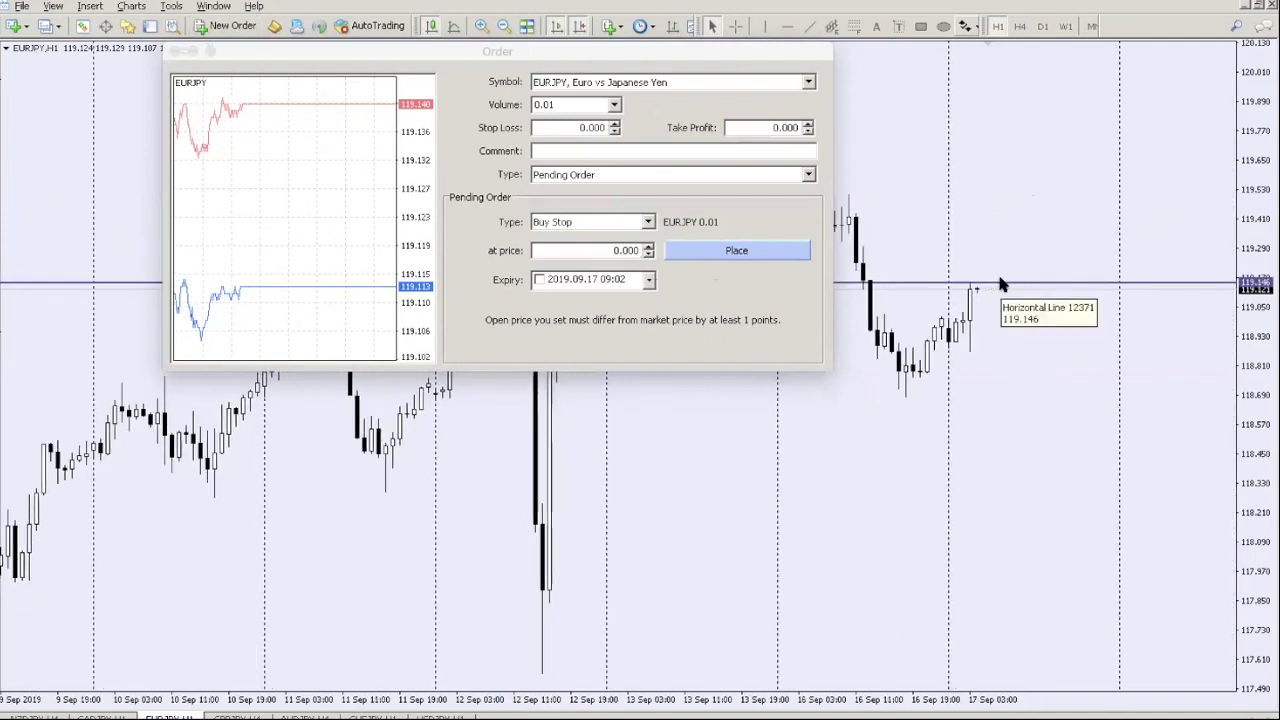
left_click(178, 52)
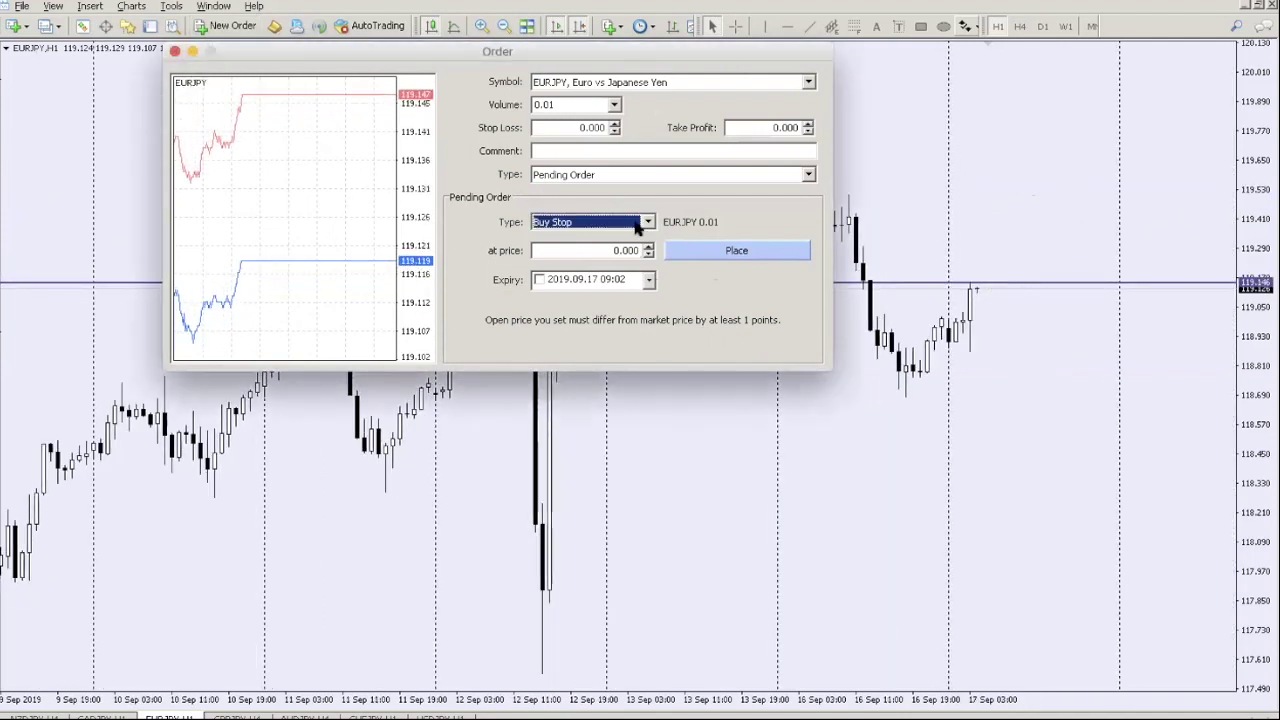
key("Escape")
left_click_drag(866, 284, 868, 291)
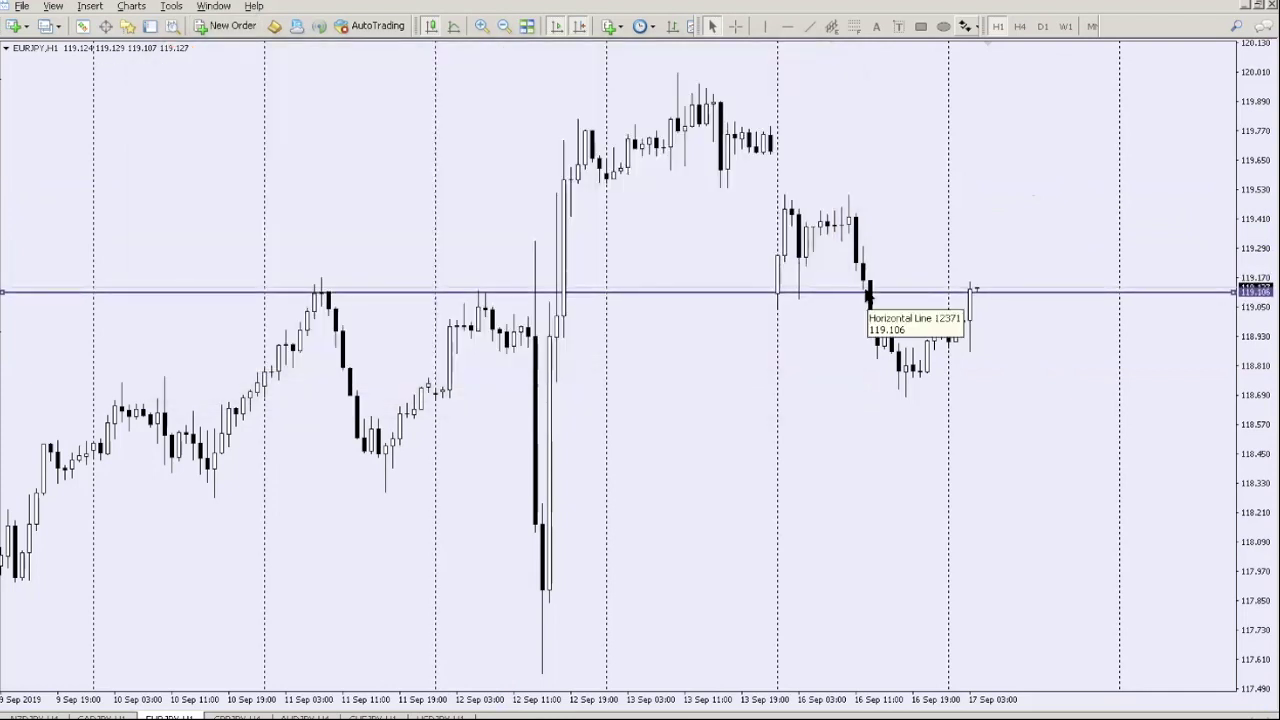
- Draw a rectangle from the current price area upward on the EURJPY chart and delete it
left_click(921, 26)
left_click_drag(884, 283, 1023, 178)
right_click(1025, 180)
left_click(1070, 240)
- Add a second horizontal line at about 119.20 above the current price and delete the lower horizontal line
left_click(787, 26)
left_click(1077, 276)
left_click_drag(1079, 275, 1081, 266)
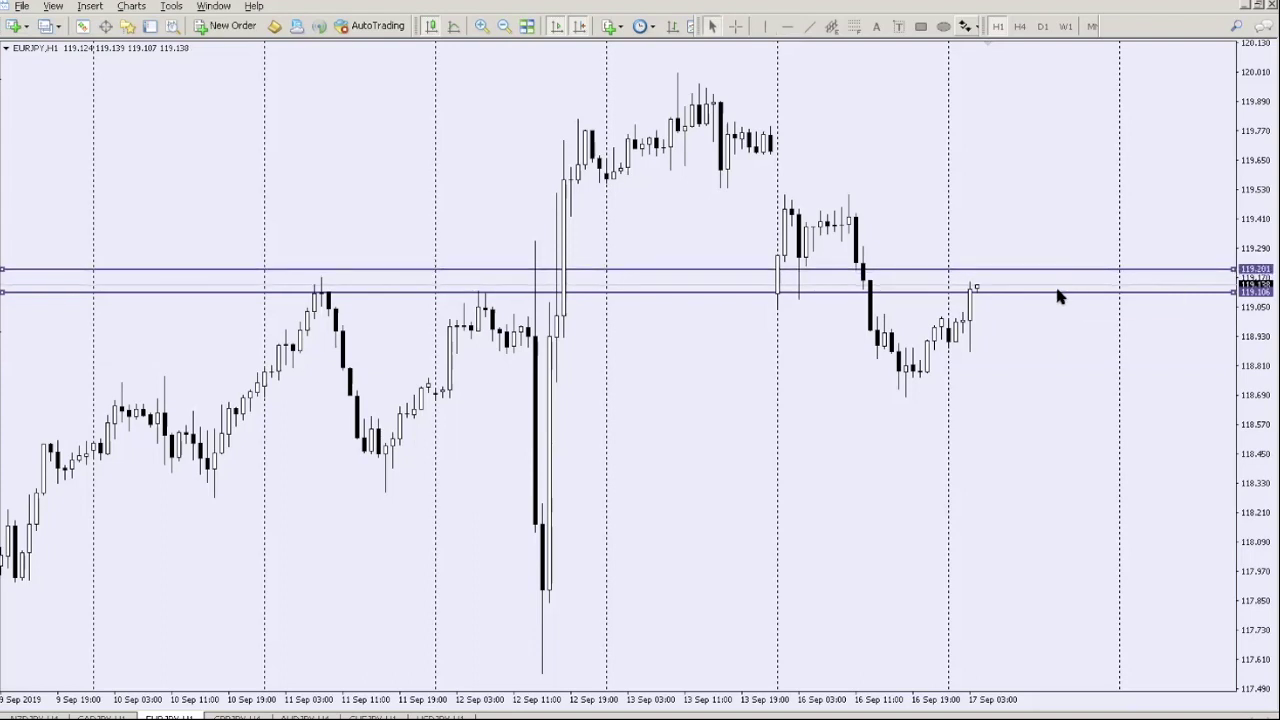
right_click(1058, 291)
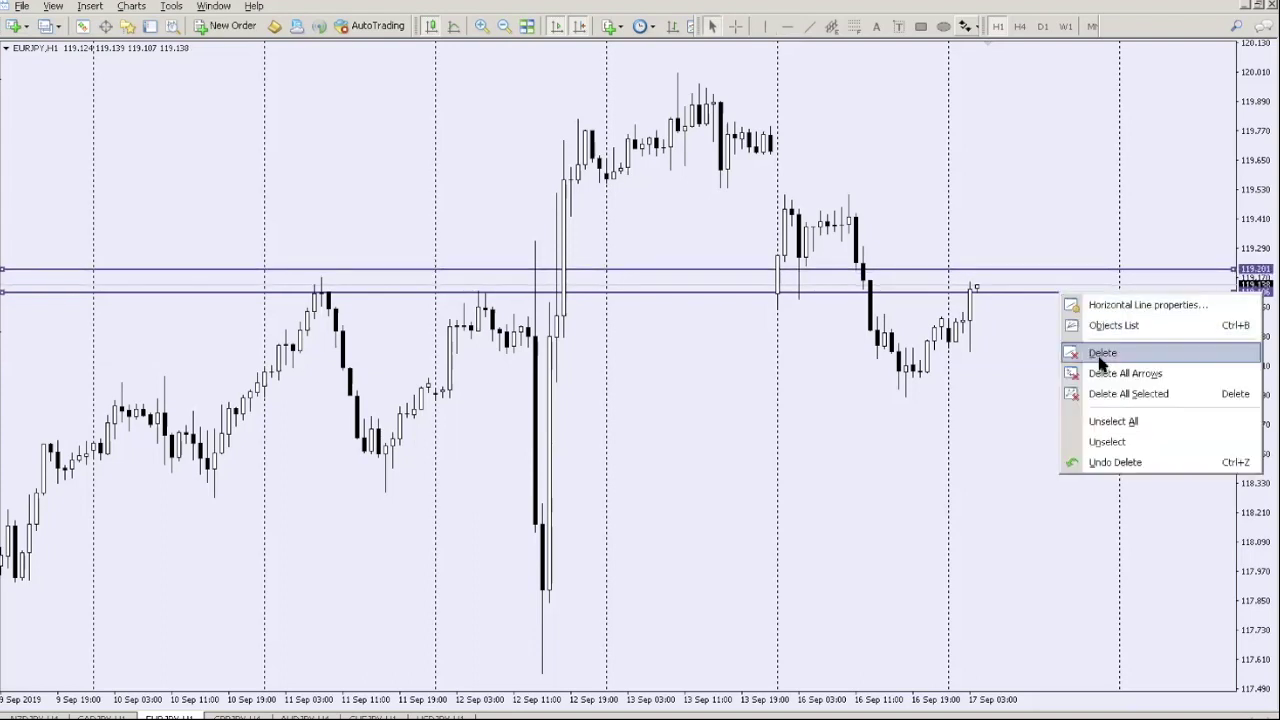
left_click(1095, 350)
- Set up a pending Buy Stop order for EURJPY at price 119.2 with volume 0.01
left_click(216, 28)
left_click(790, 174)
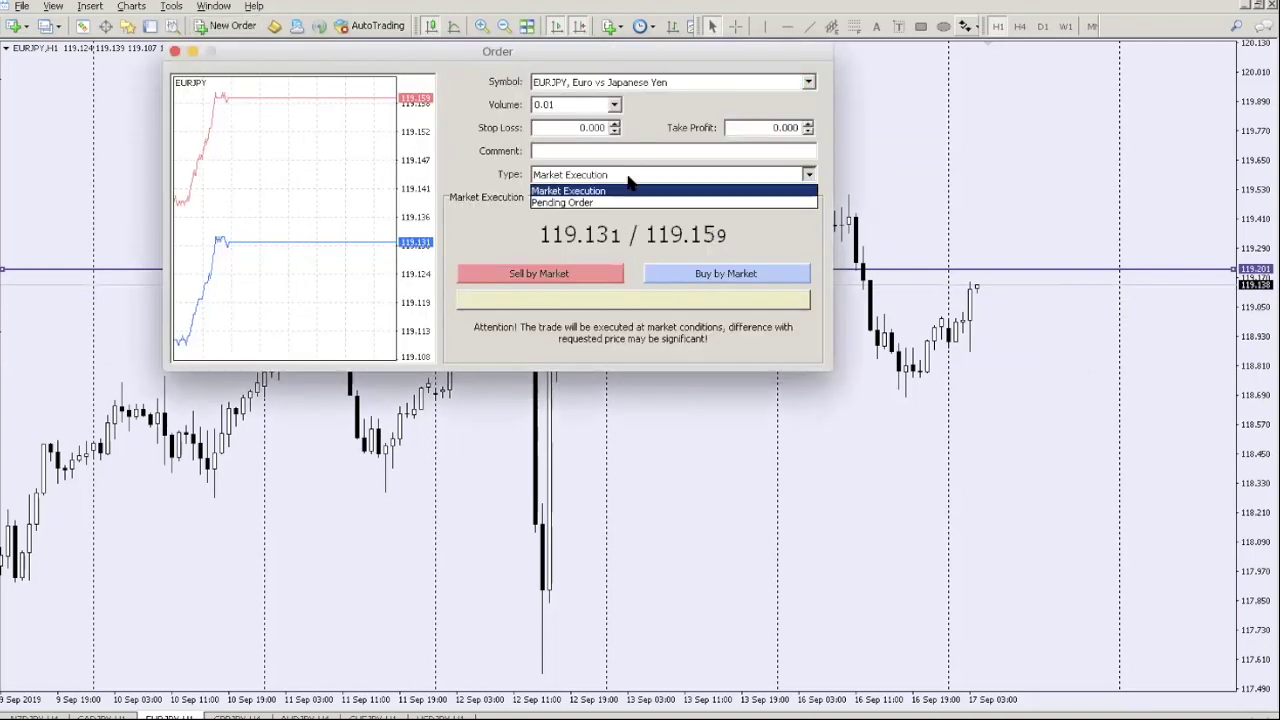
left_click(580, 200)
left_click(590, 222)
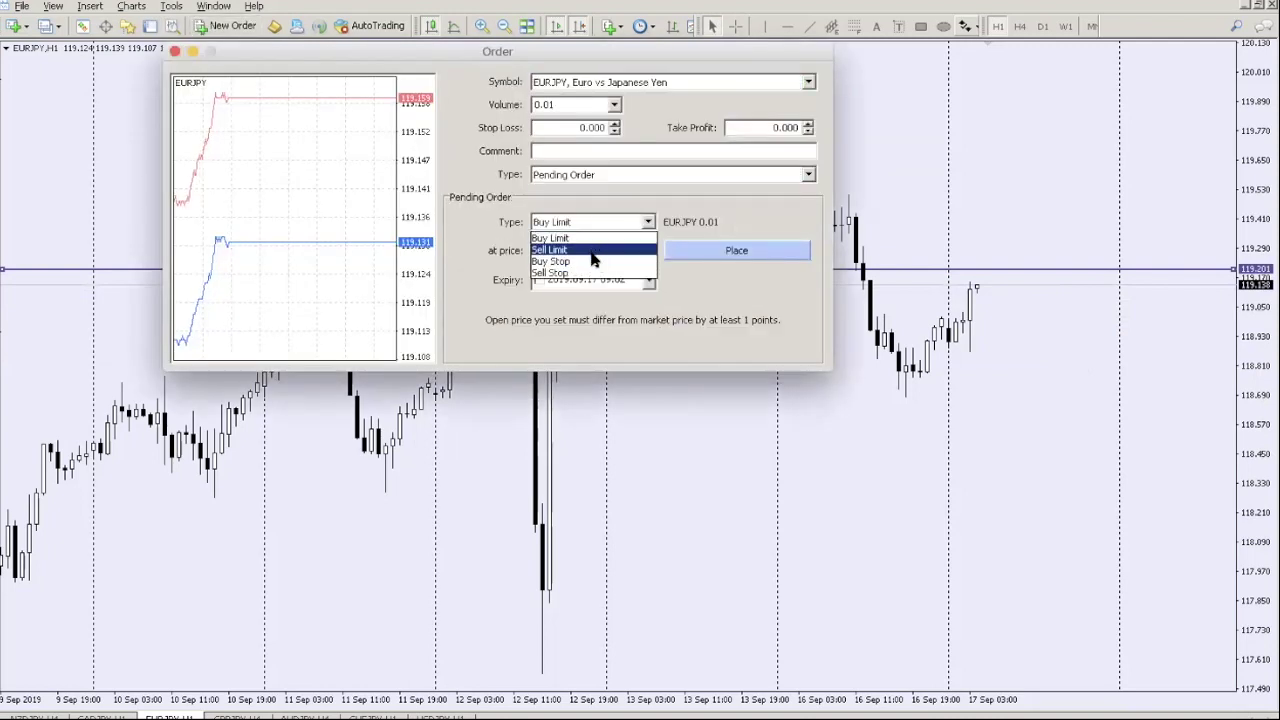
left_click(585, 260)
left_click(579, 127)
left_click(605, 250)
type("119.2")
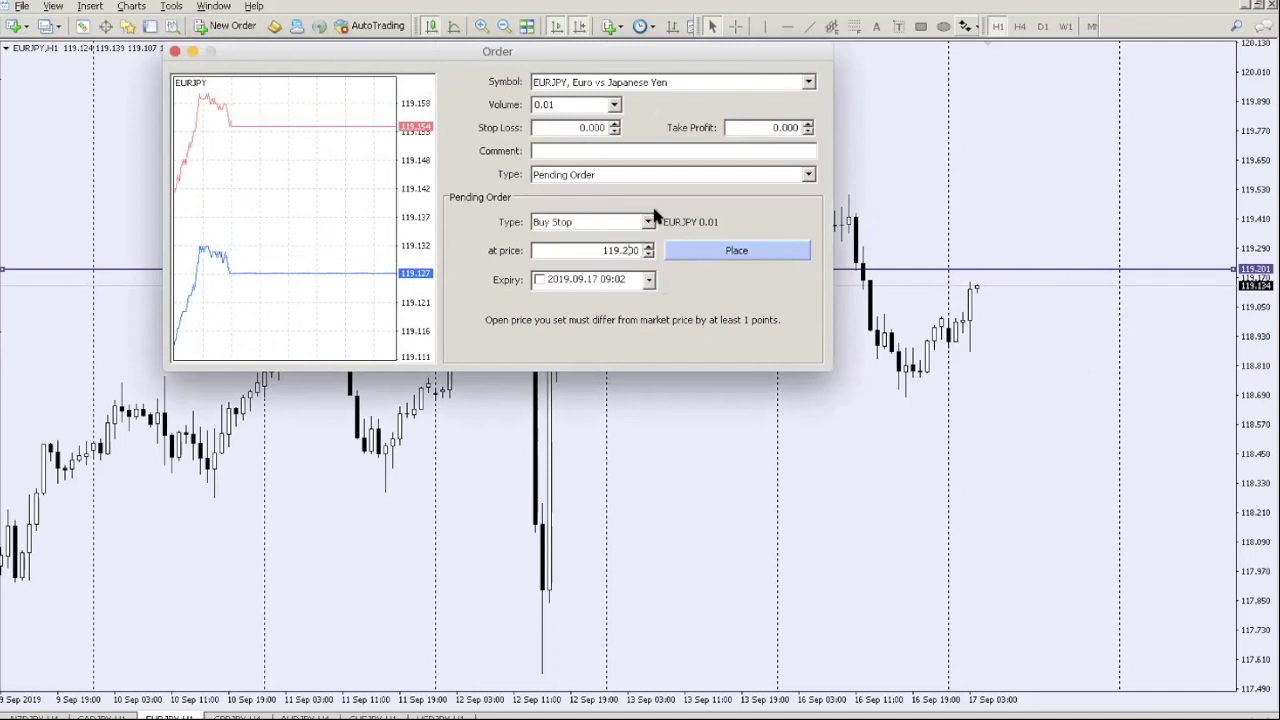
- Measure price moves below and above the current price with the crosshair, and close the Buy Stop order without placing it
left_click(974, 128)
key("ctrl+f")
left_click_drag(978, 288, 1138, 550)
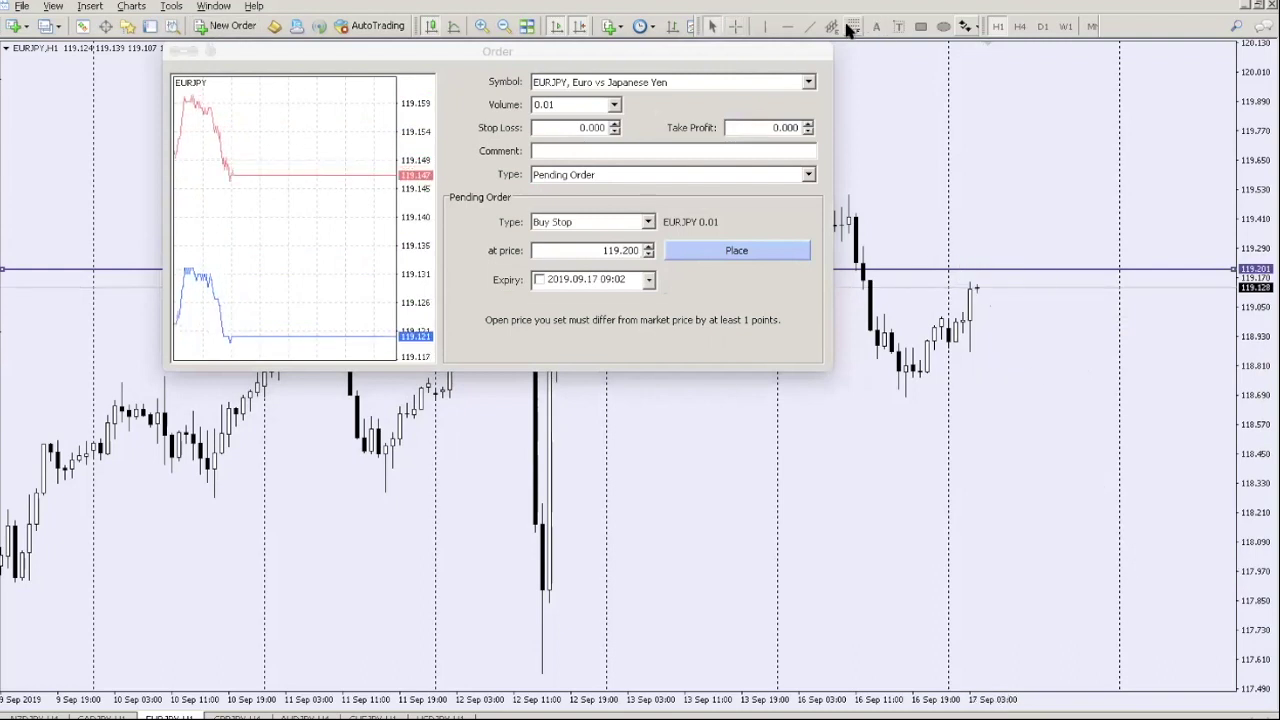
left_click(736, 26)
left_click_drag(985, 287, 1064, 172)
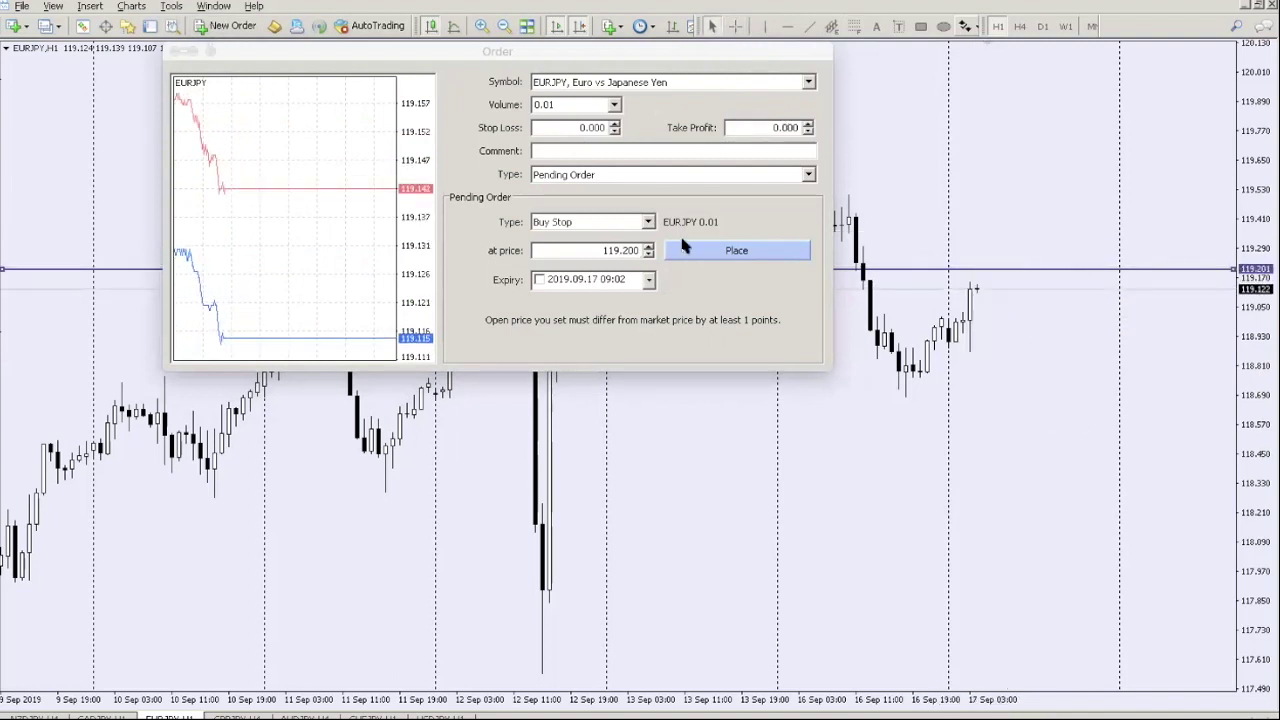
double_click(178, 48)
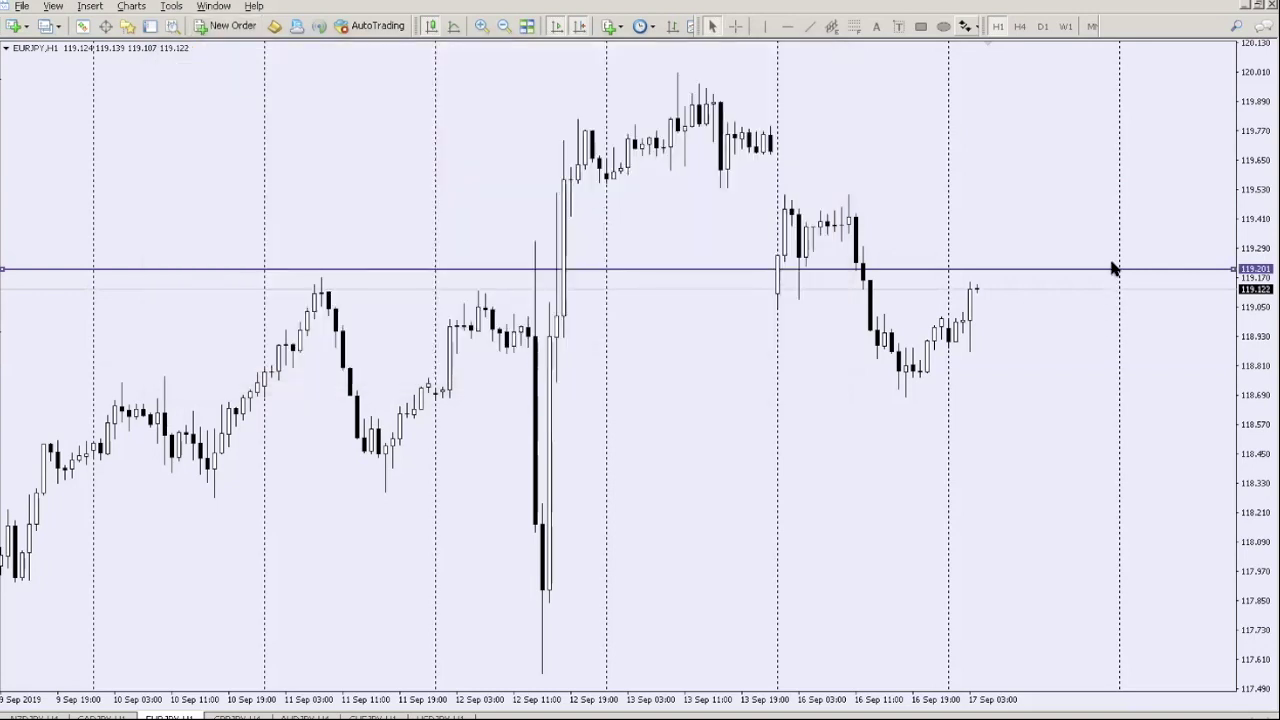
- Move the horizontal line down to about 118.805 and place a pending EURJPY Sell Stop order at 118.8 with volume 0.01
left_click_drag(1112, 260, 991, 369)
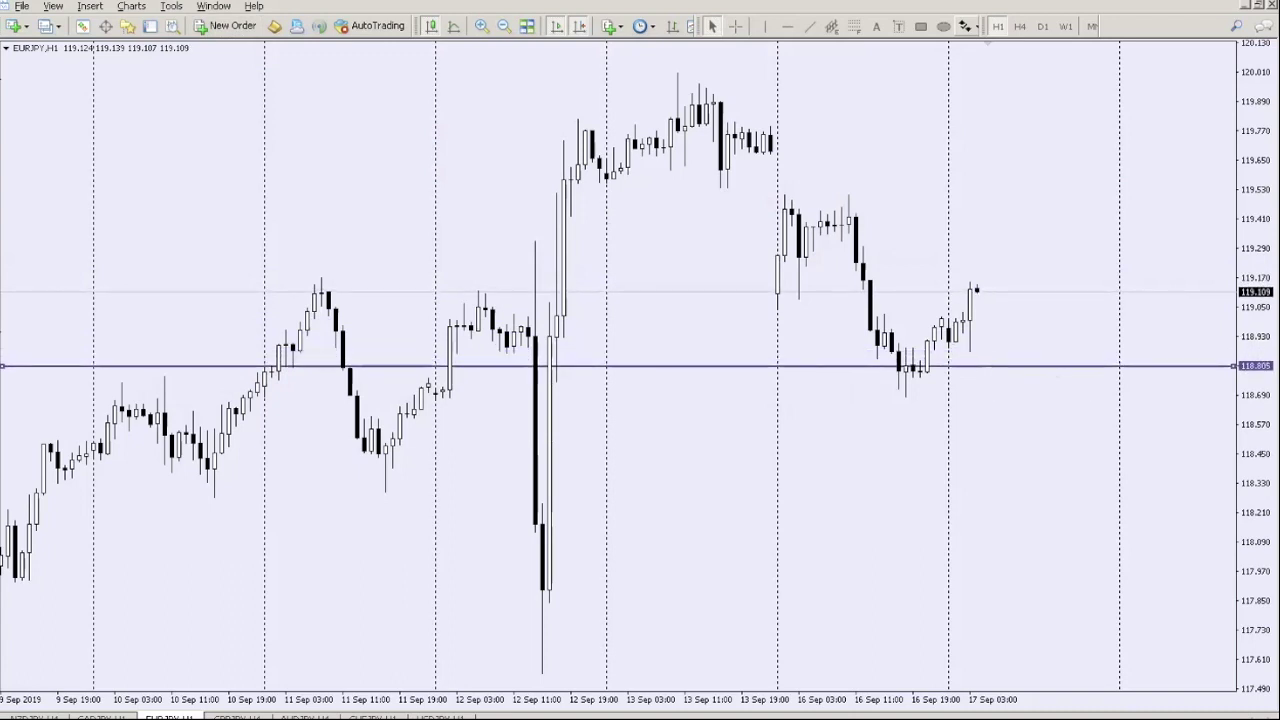
left_click(220, 25)
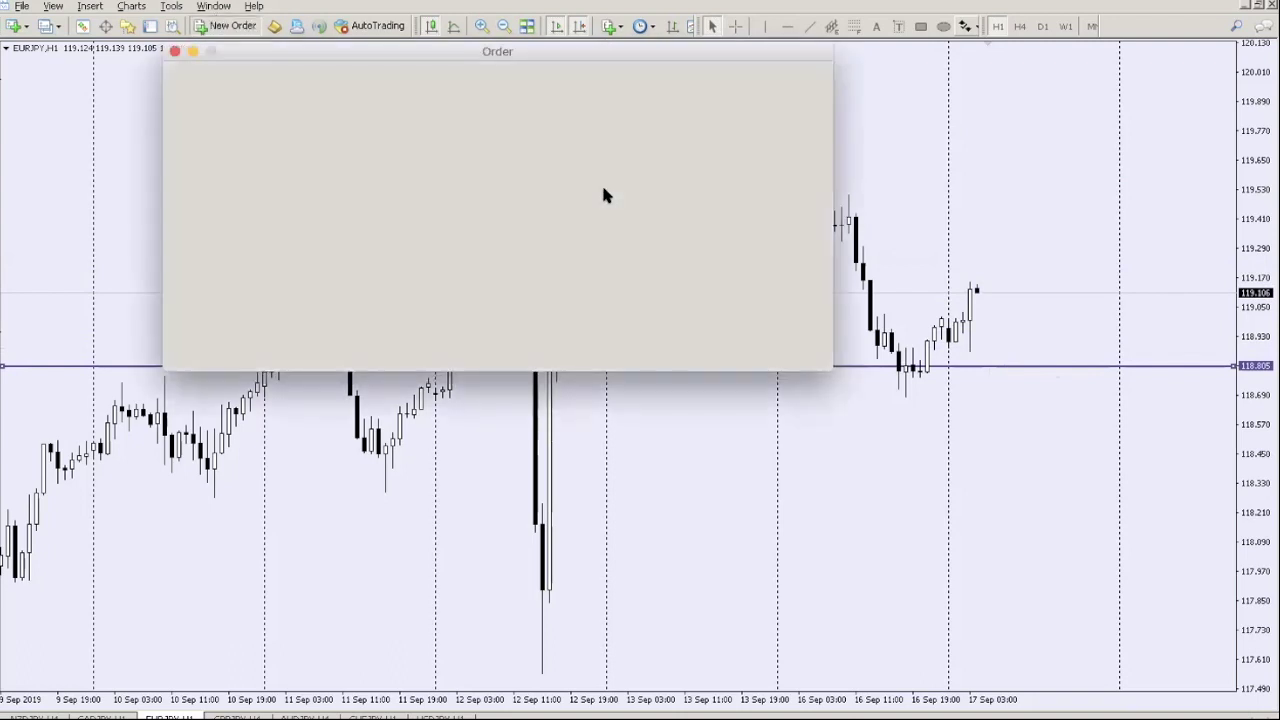
left_click(597, 178)
left_click(575, 201)
left_click(580, 224)
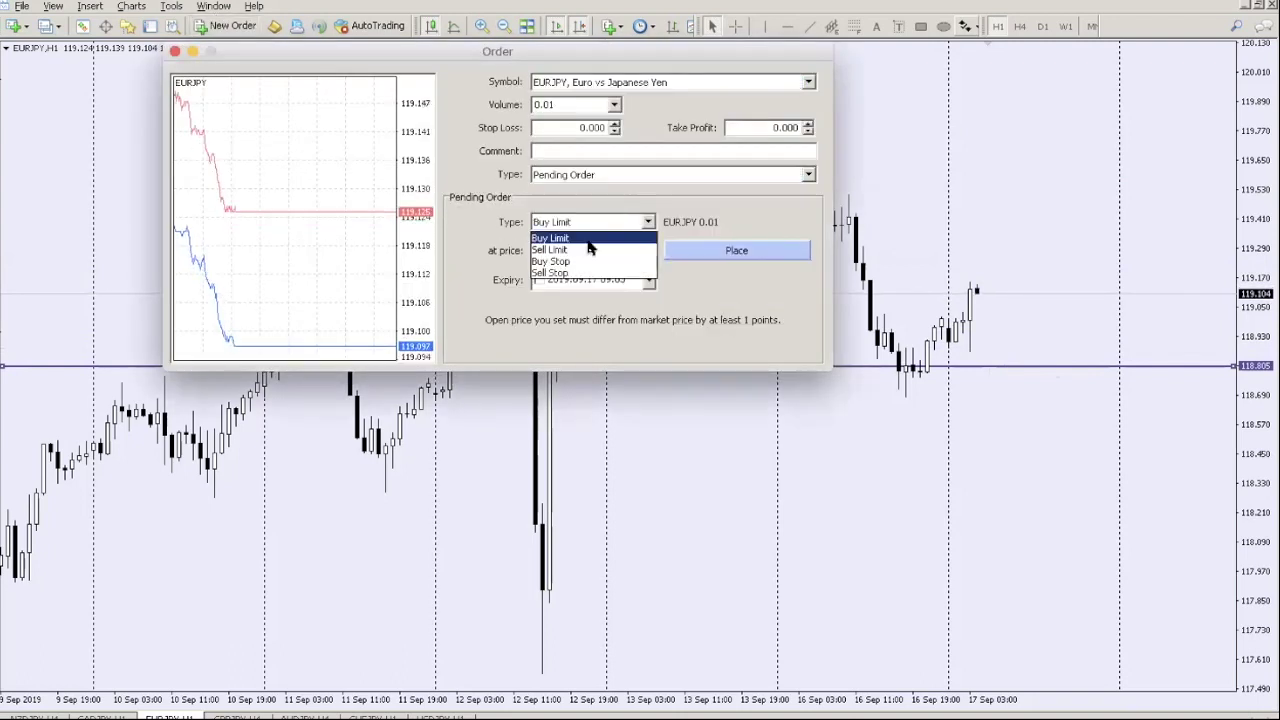
left_click(566, 273)
left_click(590, 250)
type("1178")
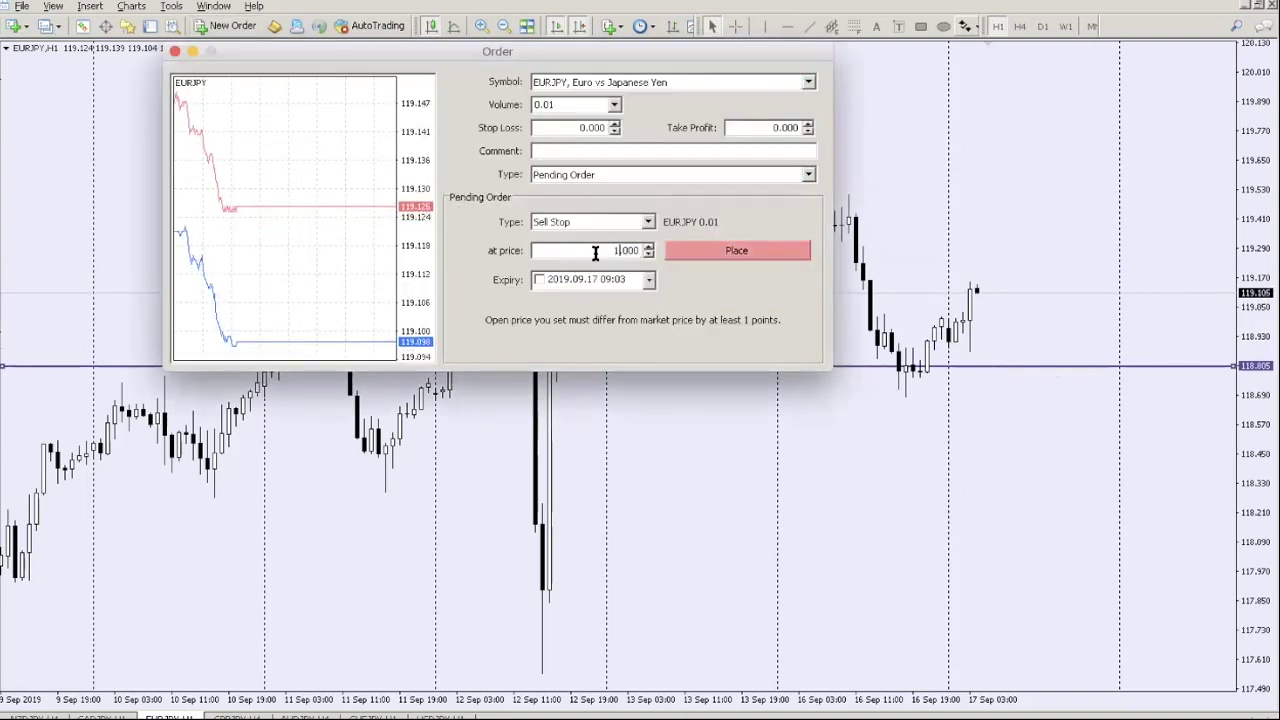
key("BackSpace")
key("BackSpace")
type("8")
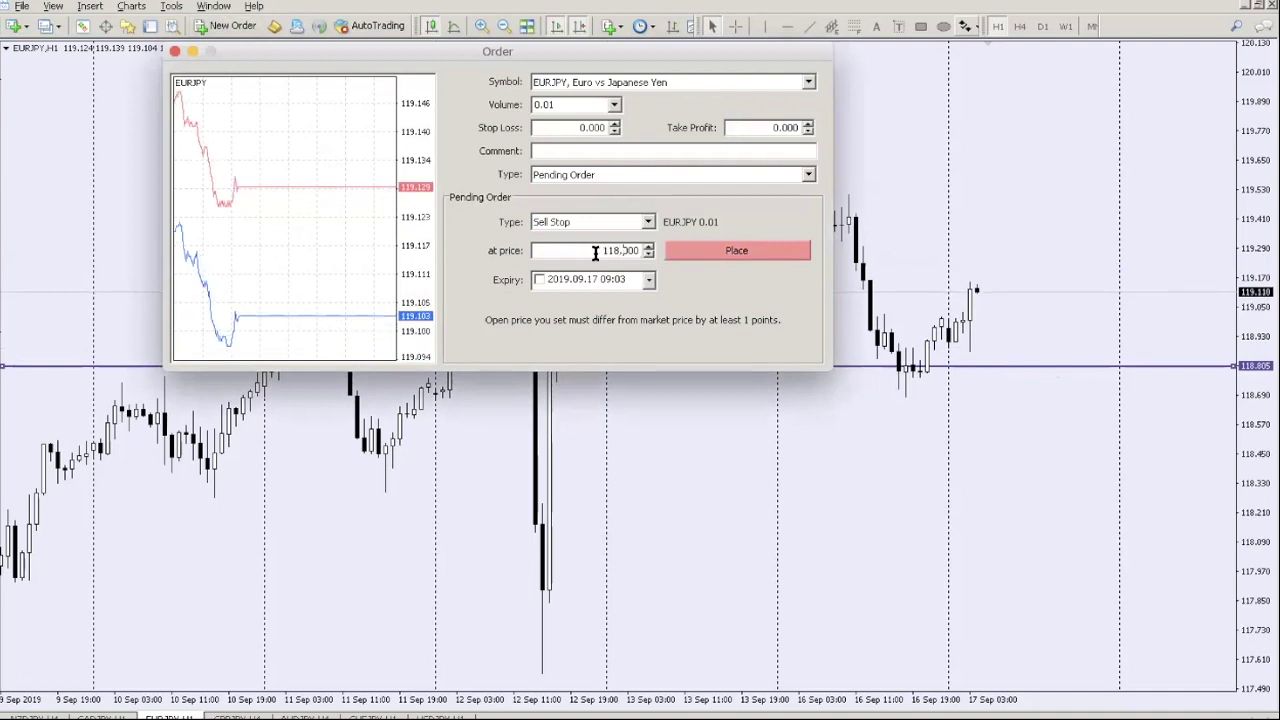
left_click(795, 251)
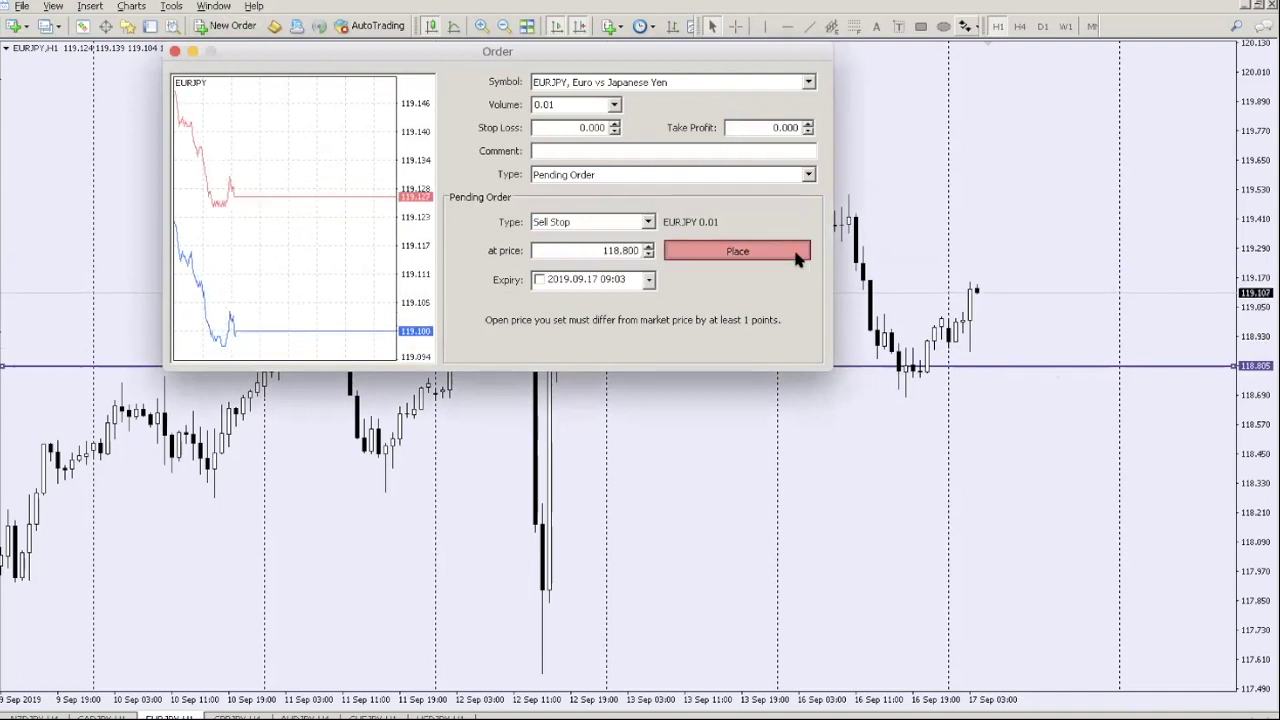
- Delete the horizontal line and the pending Sell Stop order from the EURJPY chart
right_click(1055, 355)
left_click(1058, 418)
right_click(1060, 367)
left_click(1062, 400)
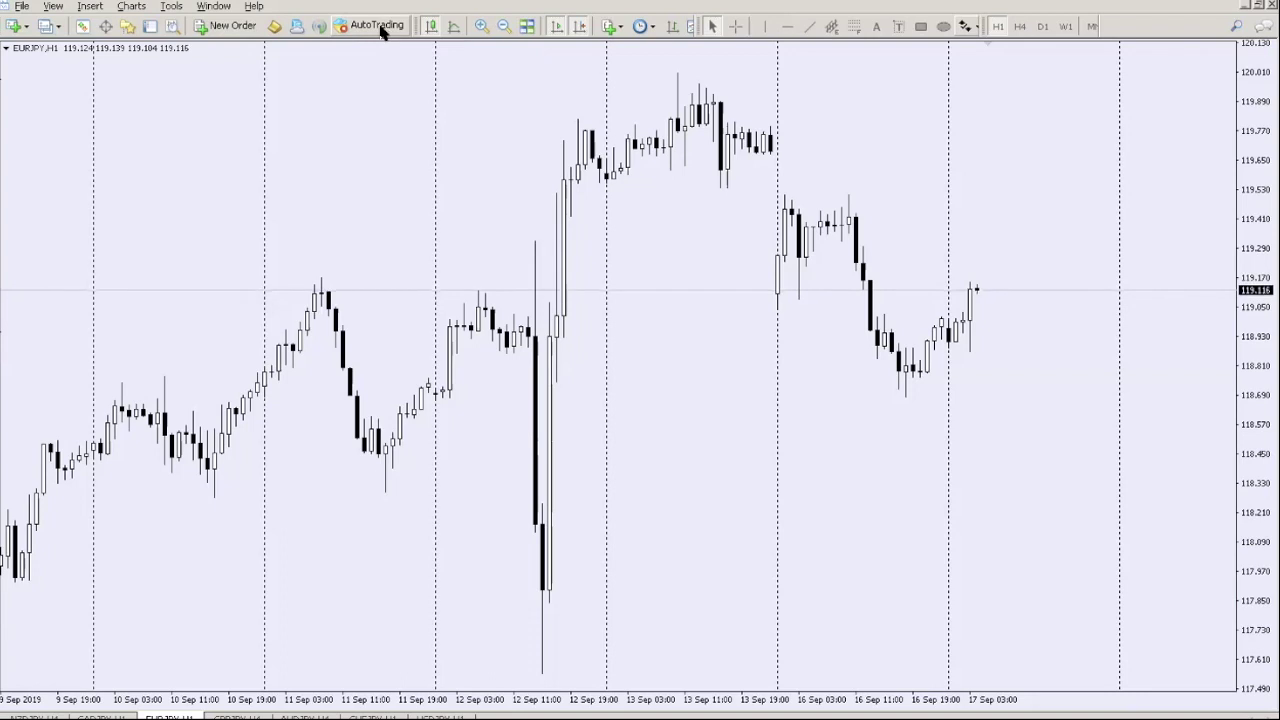
- Review the available and selected buttons in the charts toolbar's customization settings and close them without changes
right_click(462, 30)
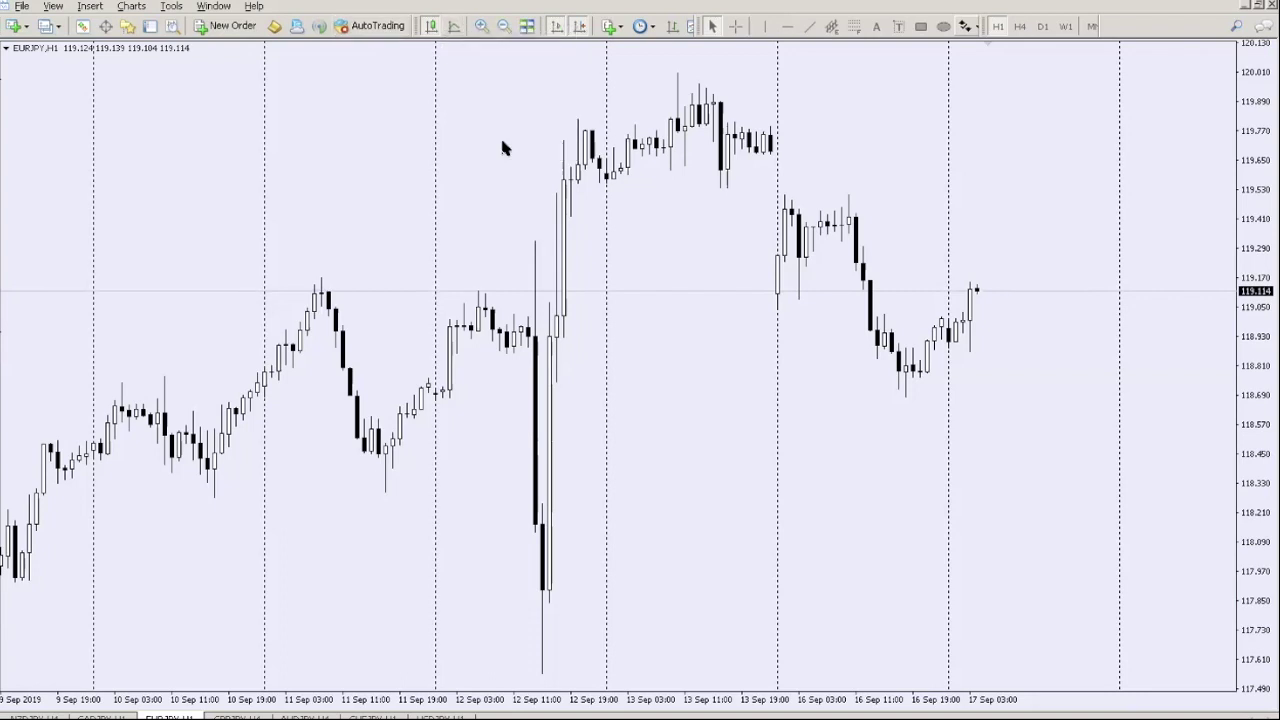
left_click(500, 147)
scroll(760, 396, "up", 1)
scroll(776, 397, "down", 1)
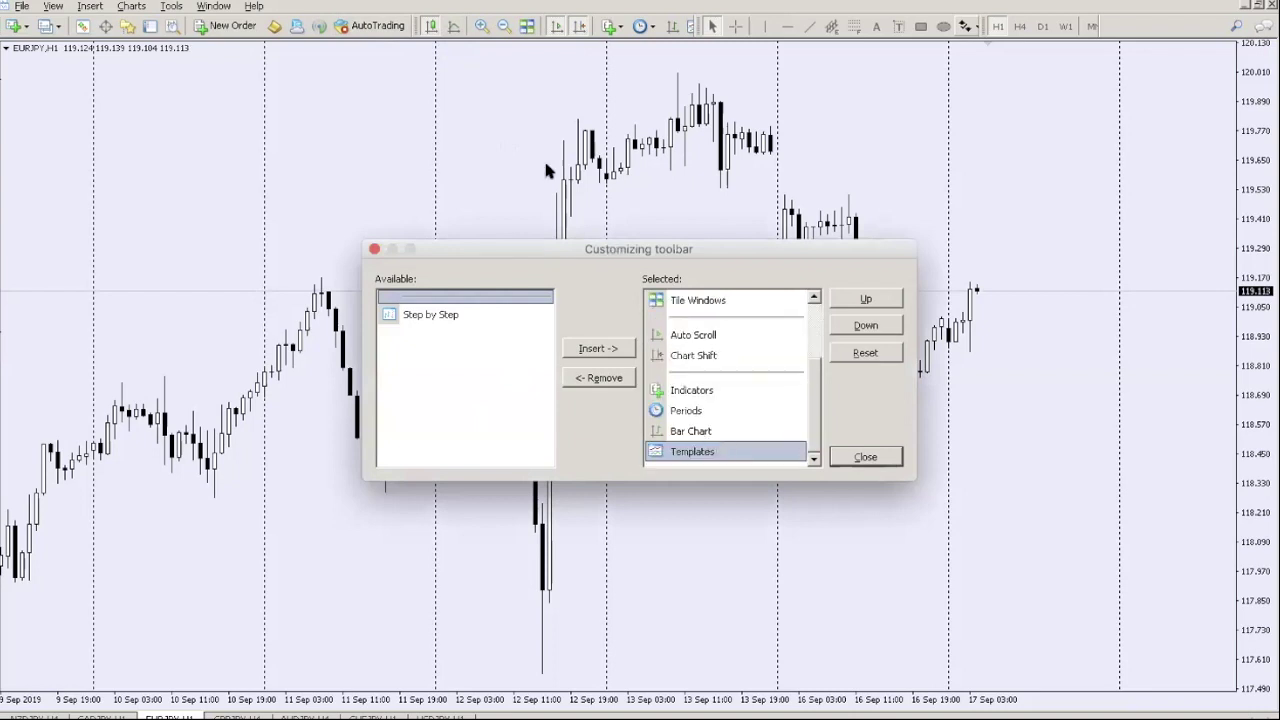
left_click(866, 458)
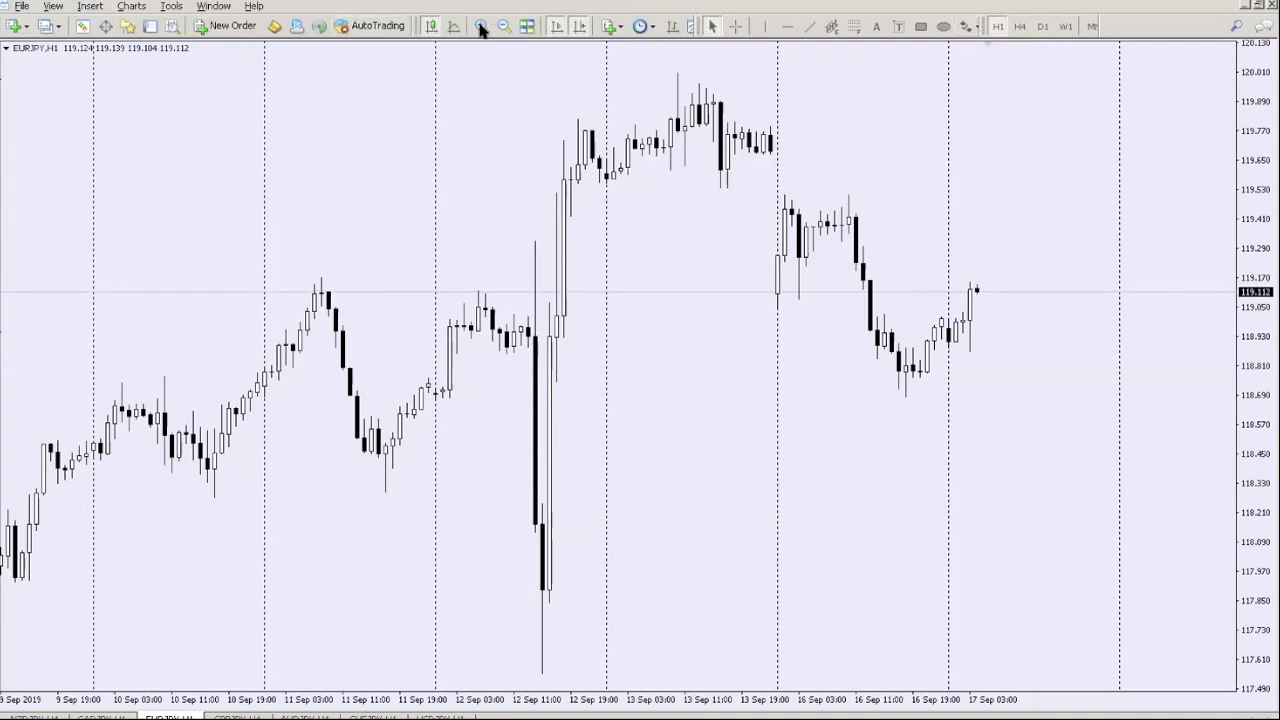
- Rearrange the toolbars so the line studies come first, followed by the periods toolbar and the charts toolbar
left_click_drag(417, 23, 754, 26)
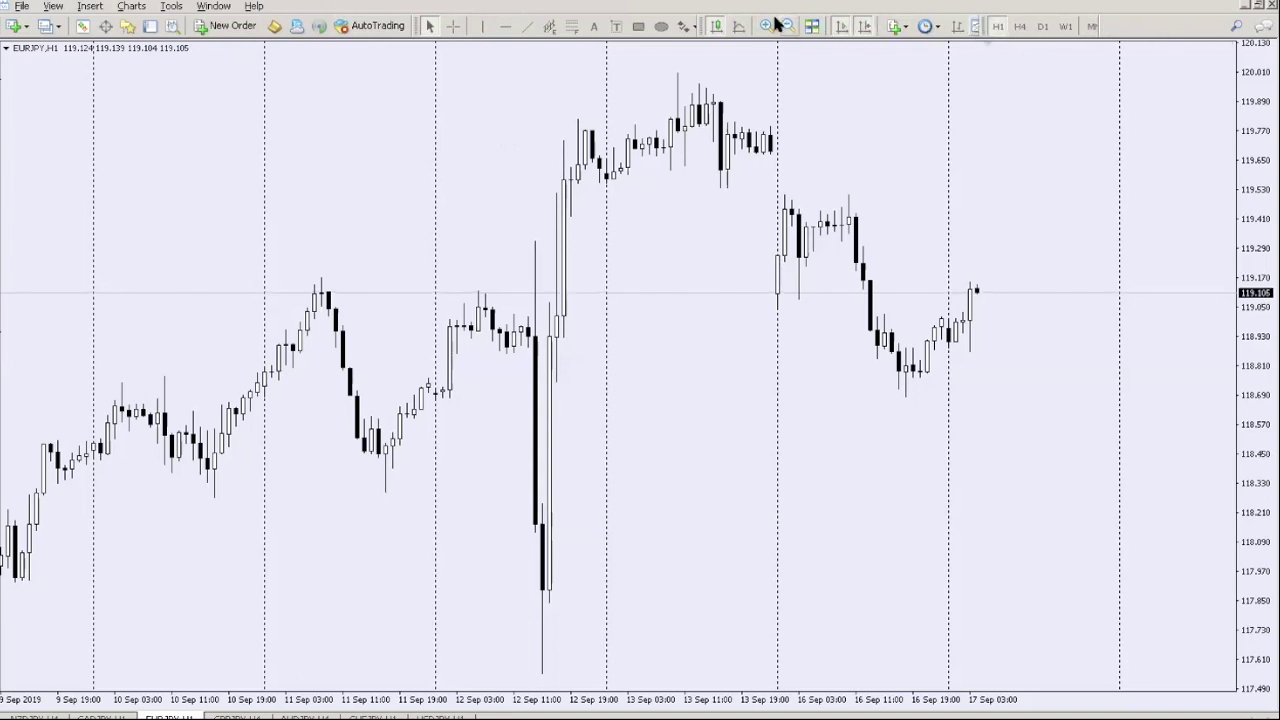
left_click_drag(706, 26, 1006, 26)
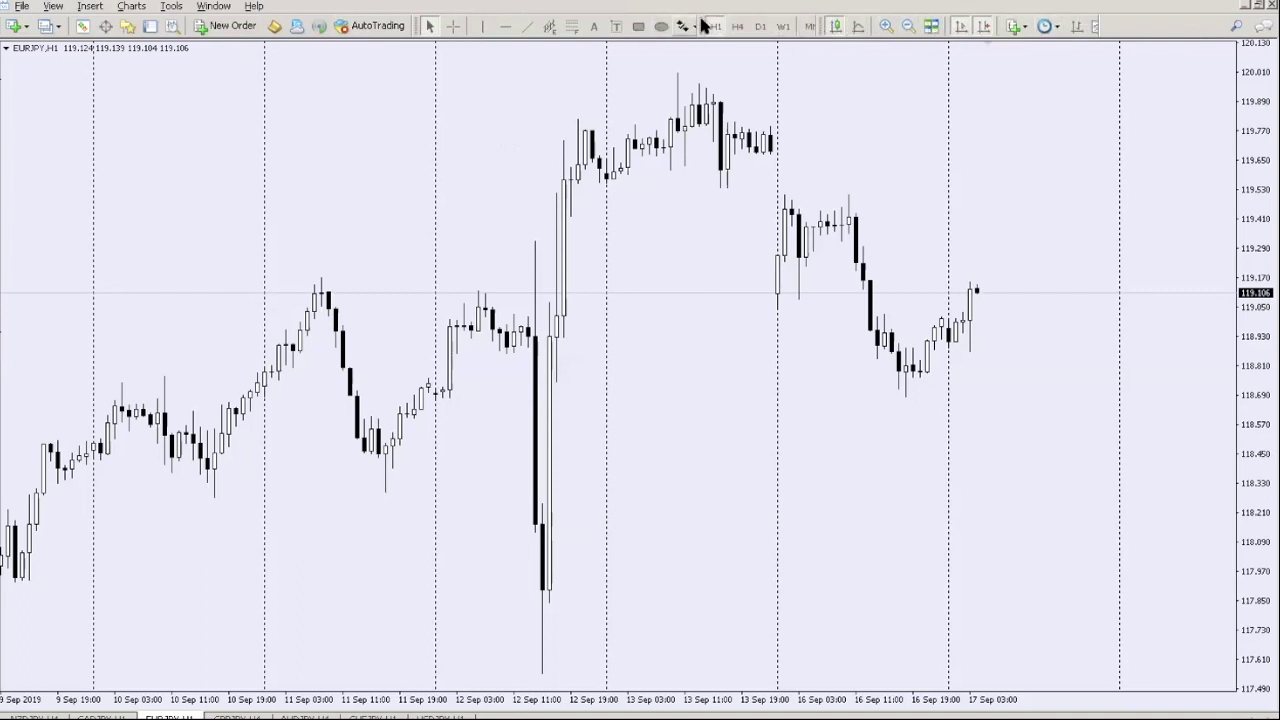
left_click_drag(1122, 30, 1078, 46)
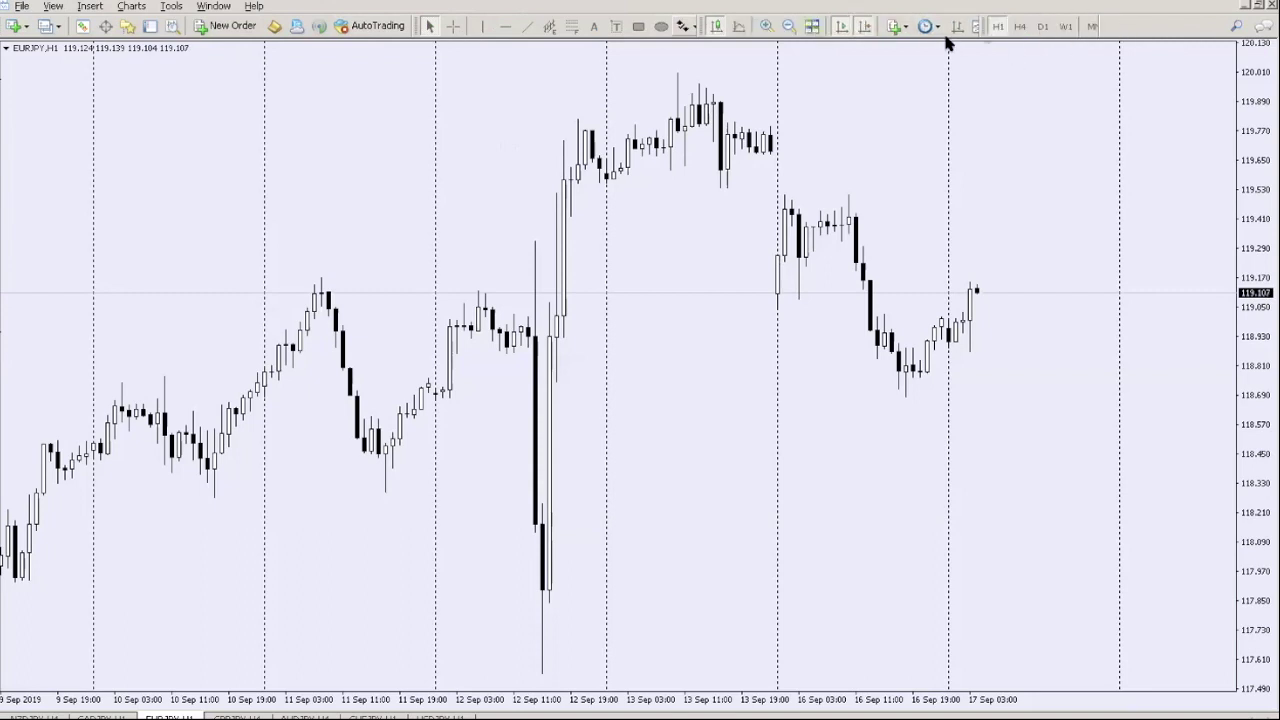
right_click(708, 26)
left_click(765, 125)
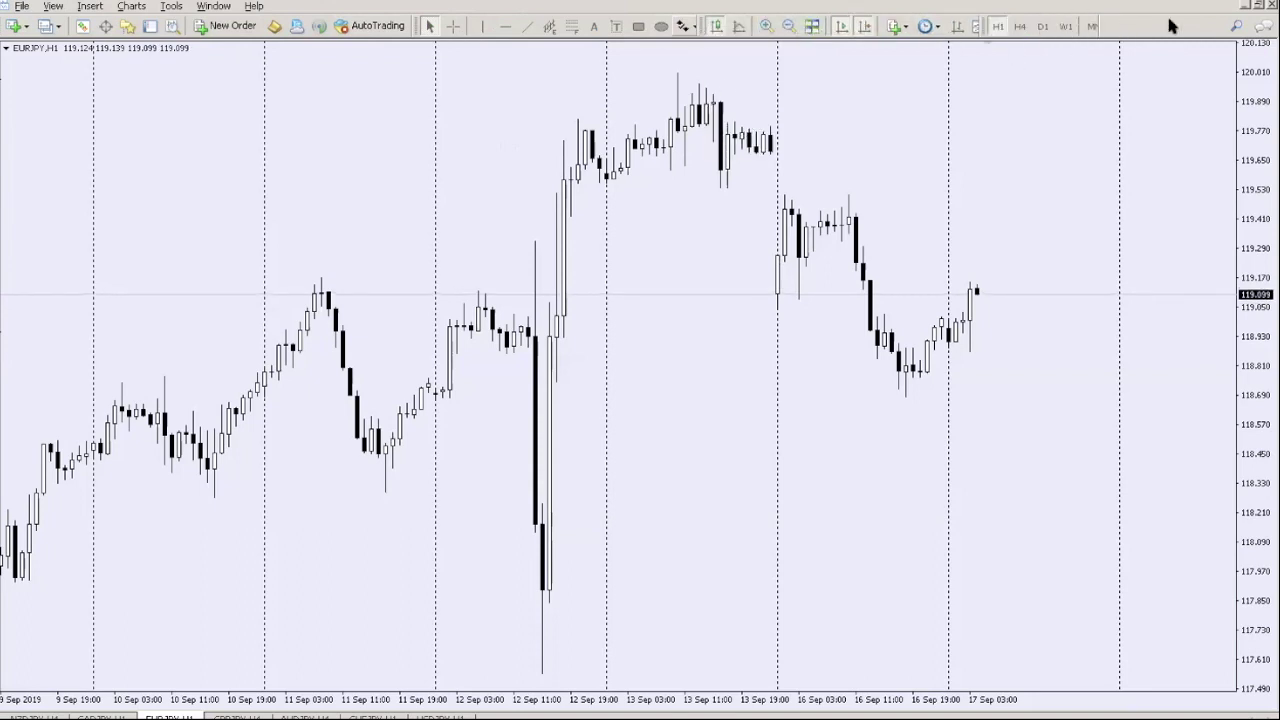
mouse_move(697, 26)
left_mouse_down()
mouse_move(828, 26)
mouse_move(705, 27)
mouse_move(720, 27)
left_mouse_up()
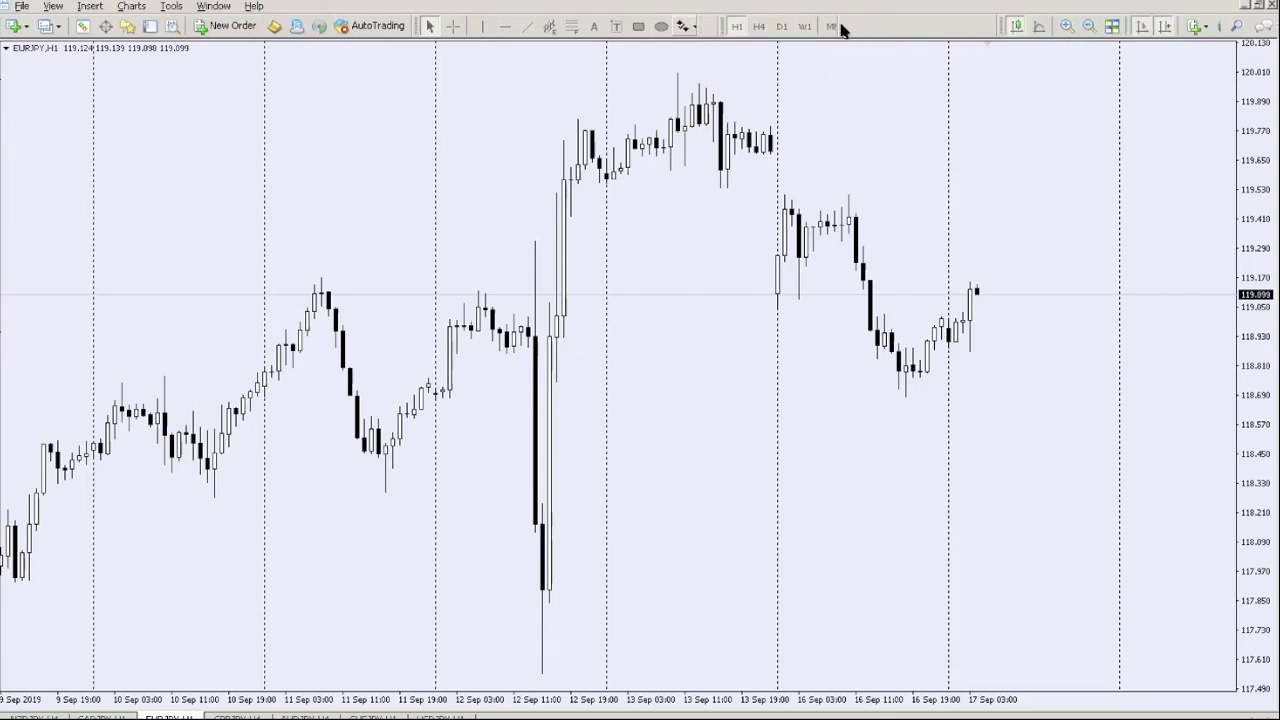
left_click_drag(842, 30, 848, 28)
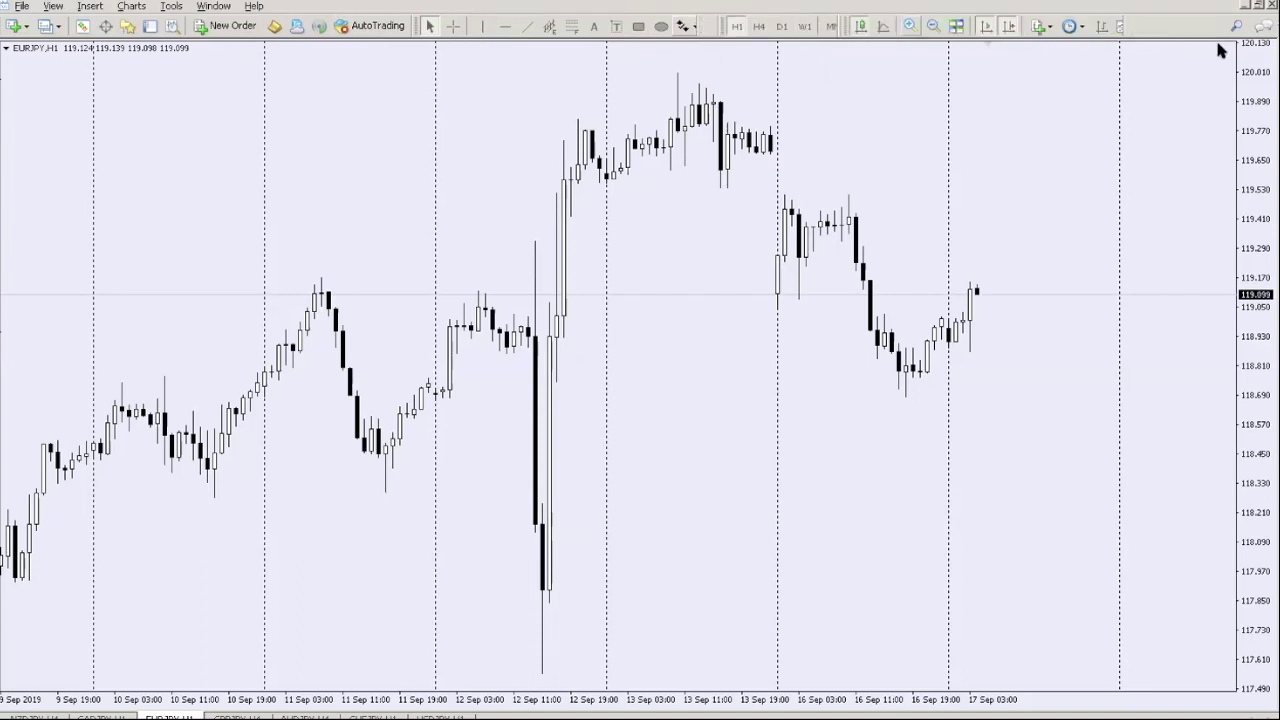
- Display the EURJPY H1 prices as a line chart
right_click(1116, 30)
left_click(242, 128)
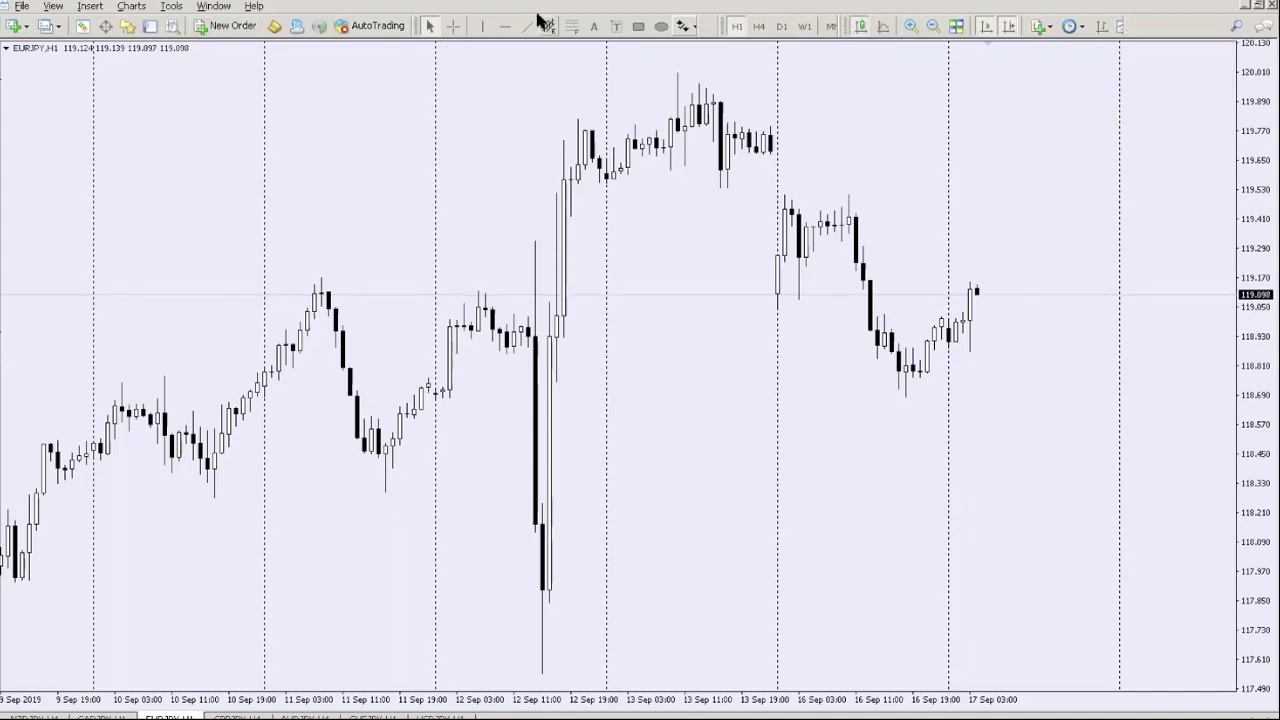
left_click(880, 30)
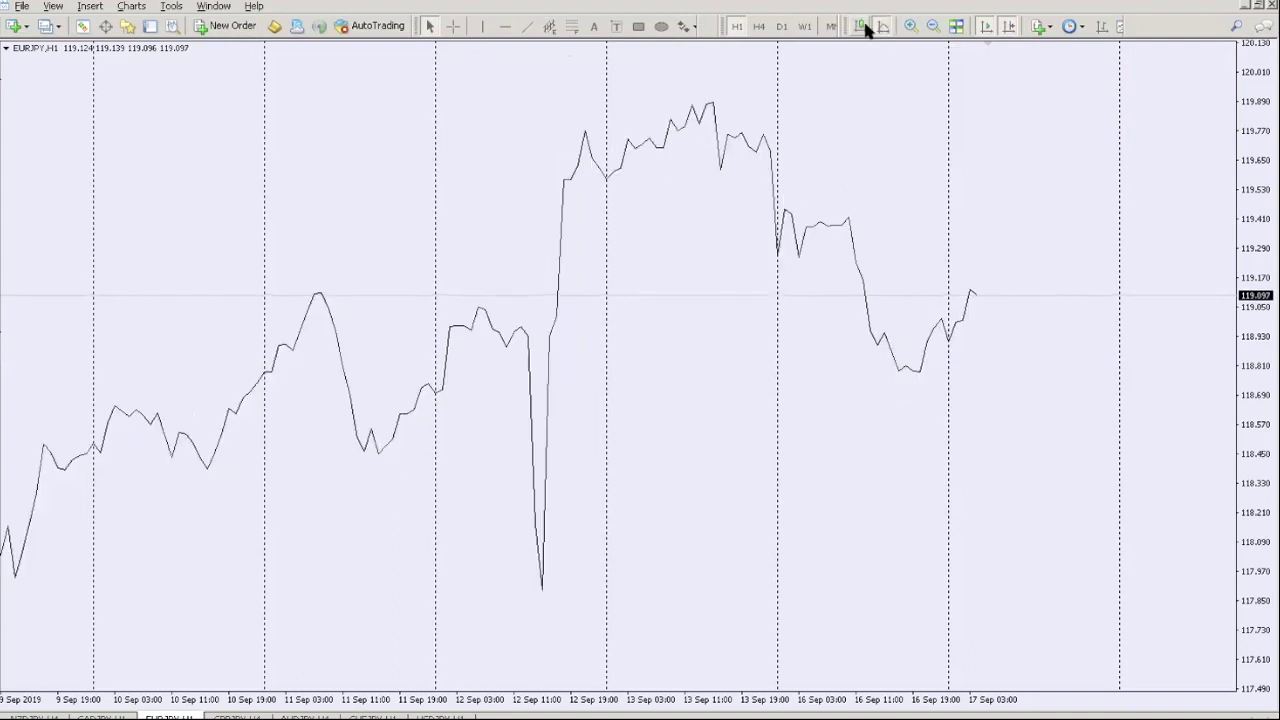
- Display the EURJPY H1 prices as candlesticks and review the charts toolbar's customization settings without changing them
left_click(860, 27)
right_click(856, 32)
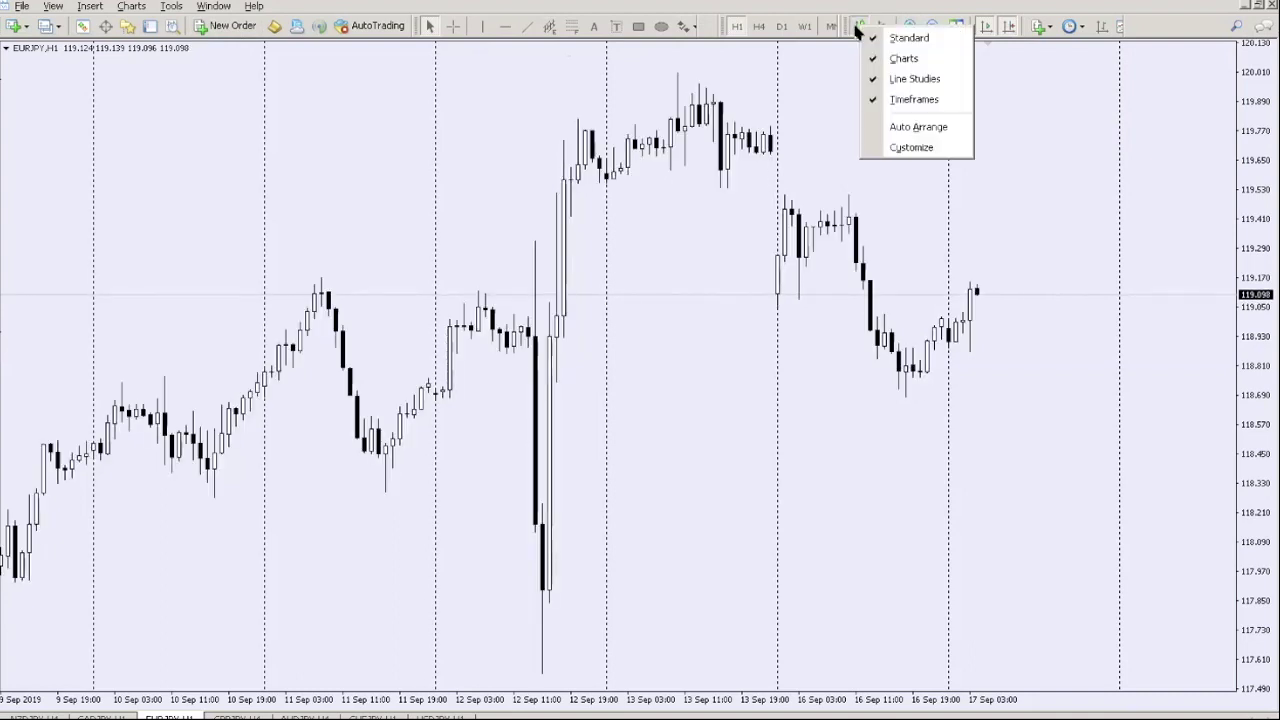
left_click(912, 148)
scroll(688, 352, "up", 2)
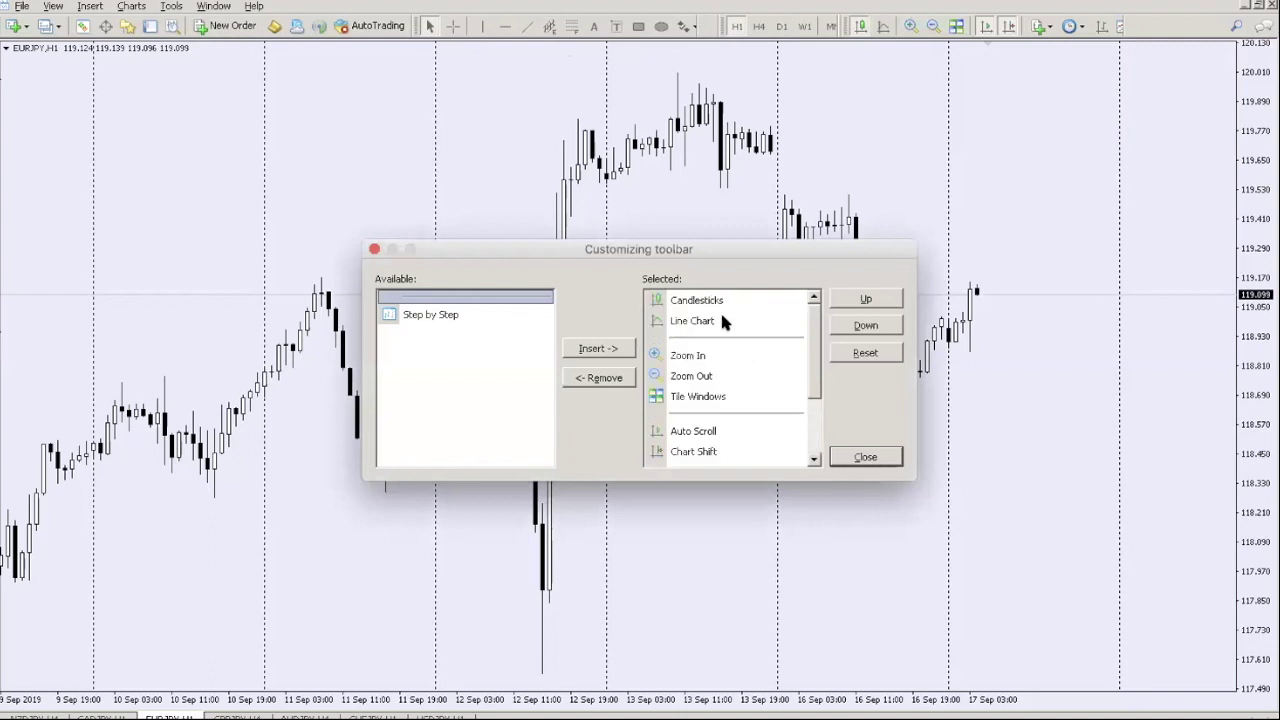
left_click(718, 314)
left_click(866, 457)
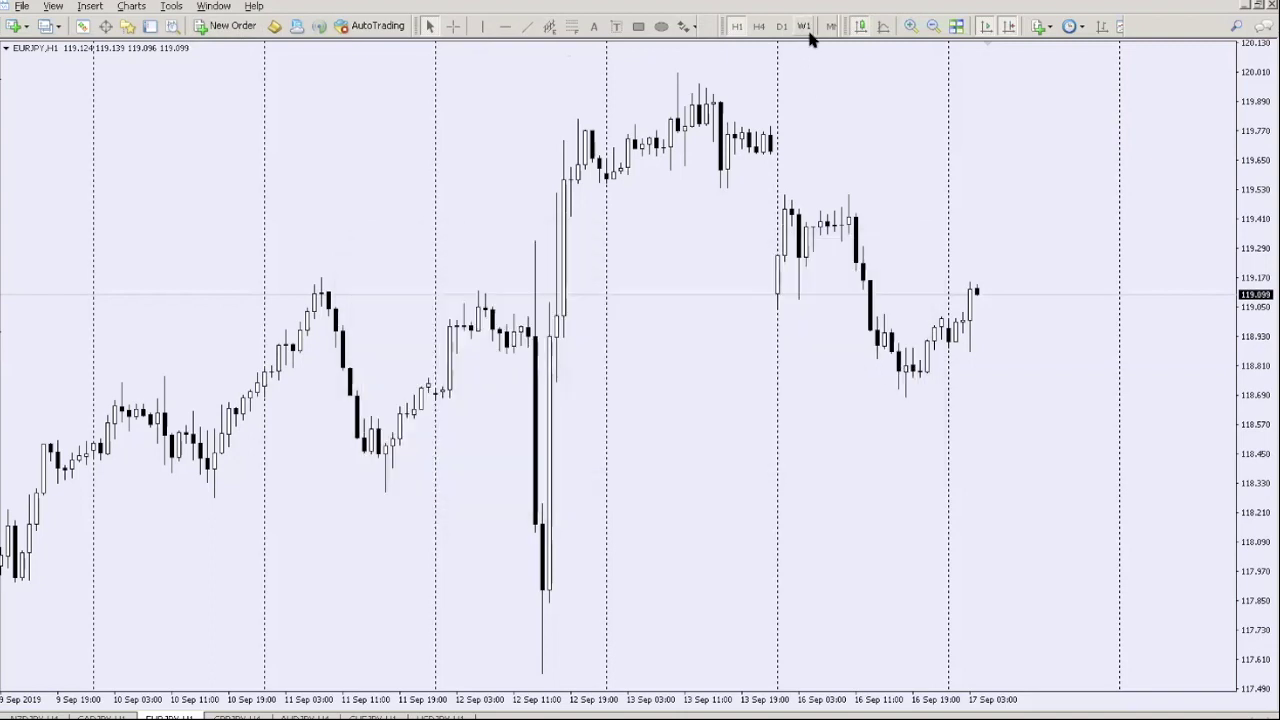
- Shift the charts toolbar away from the periods toolbar and turn on Auto Arrange for the toolbars
left_click_drag(845, 32, 893, 32)
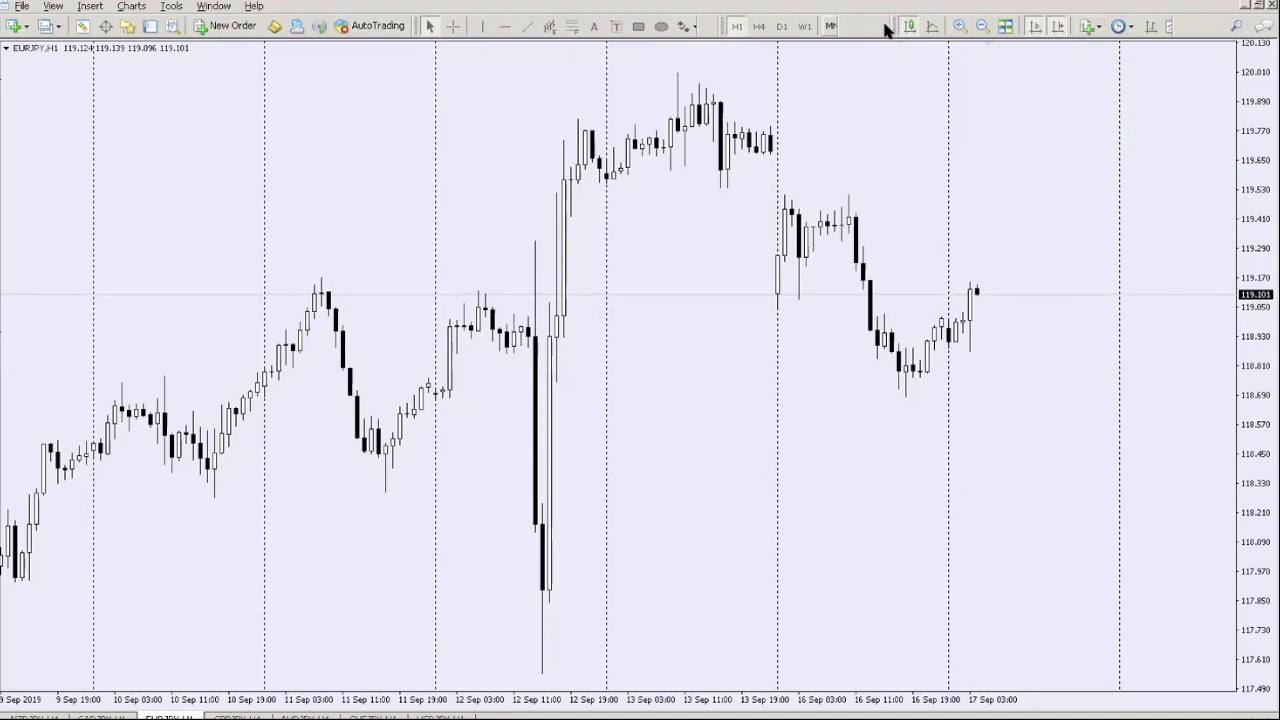
right_click(777, 24)
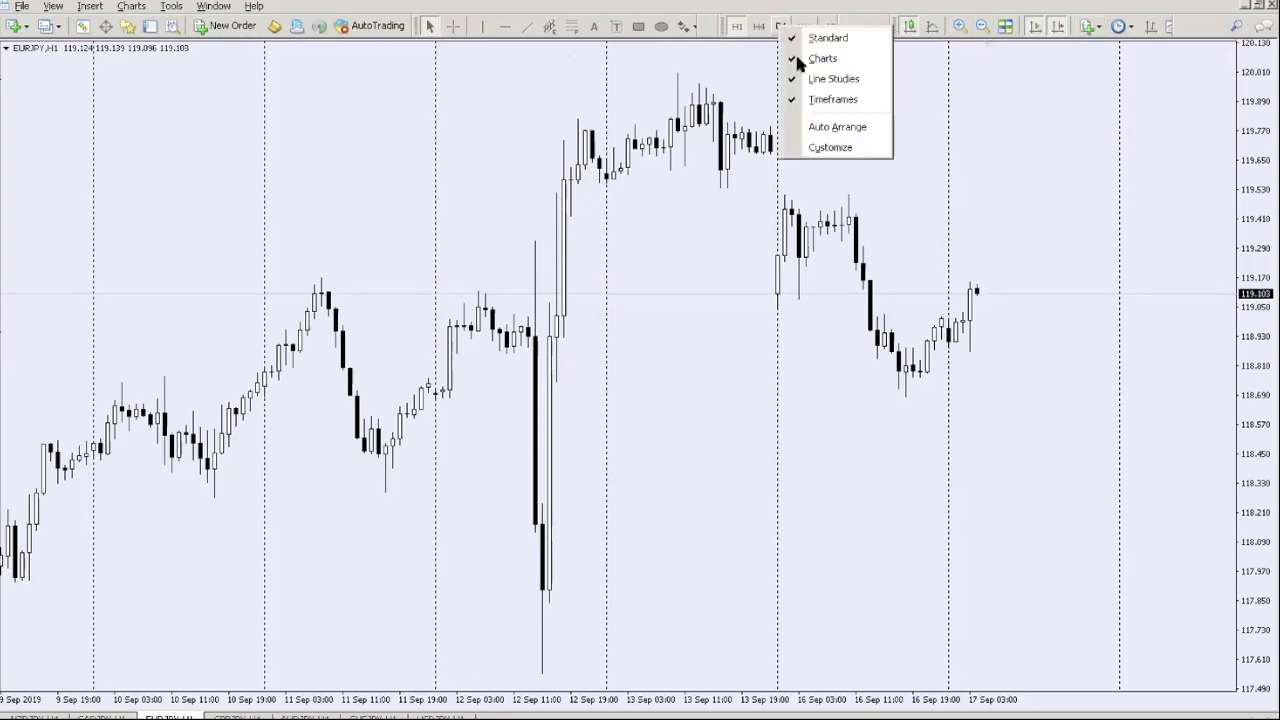
left_click(845, 127)
- Hide the Standard toolbar and show it again
right_click(858, 20)
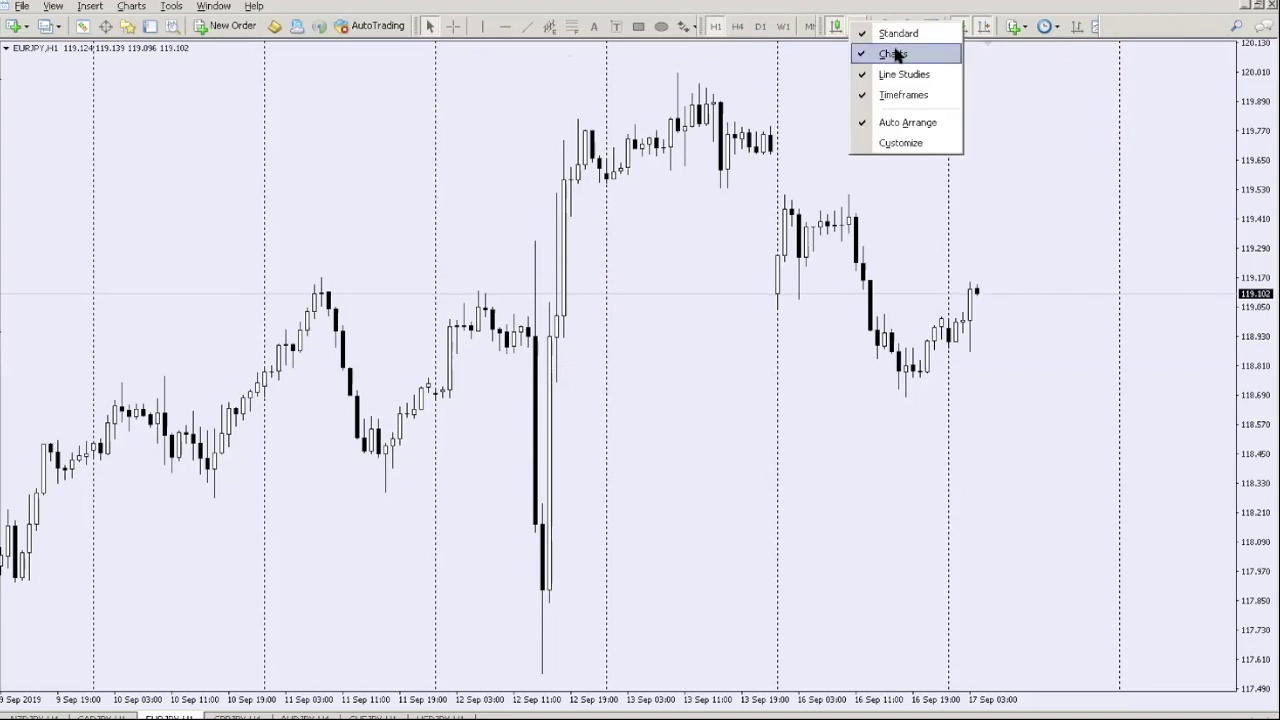
left_click(868, 27)
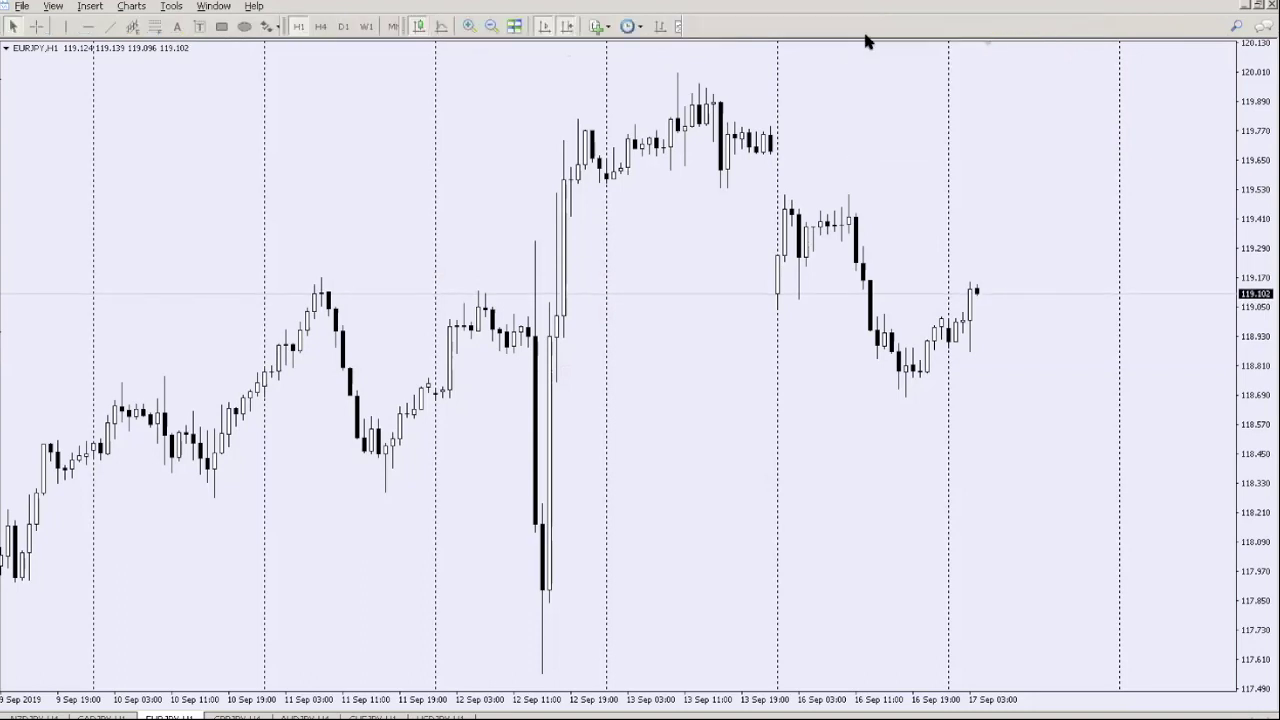
right_click(680, 27)
left_click(697, 40)
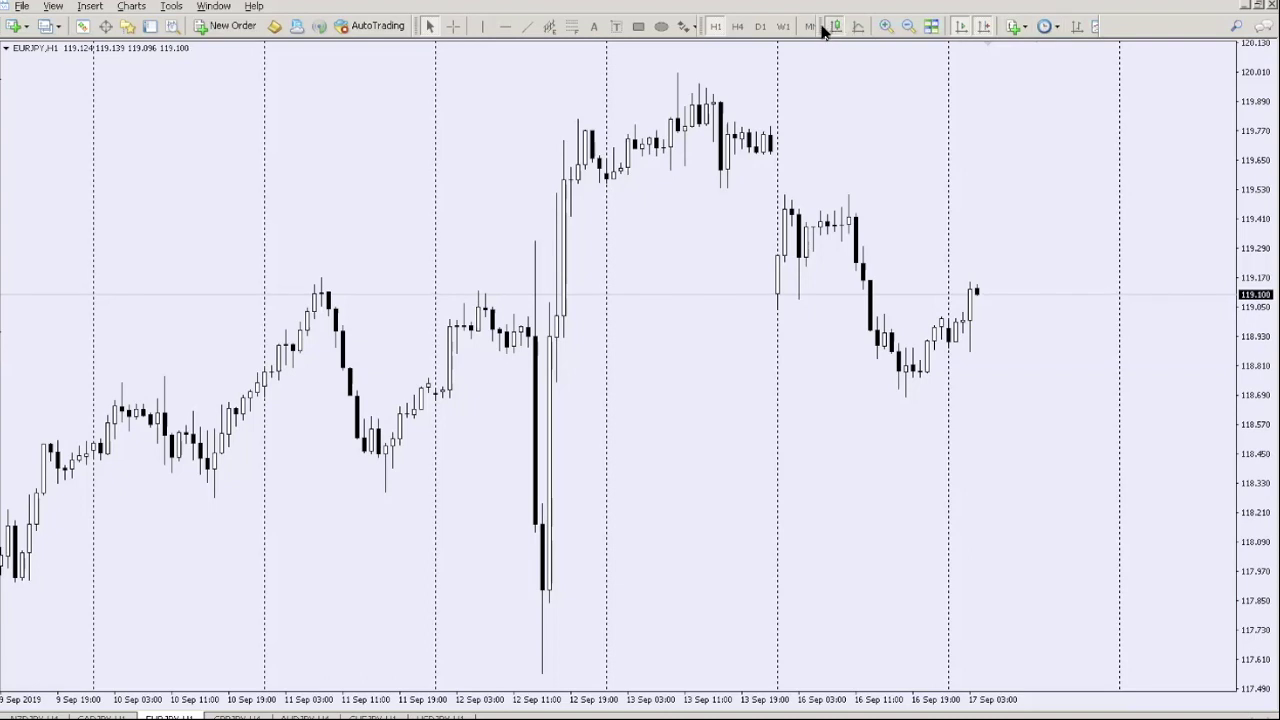
- Show the EURJPY prices as a bar chart and switch them back to candlesticks
left_click(885, 27)
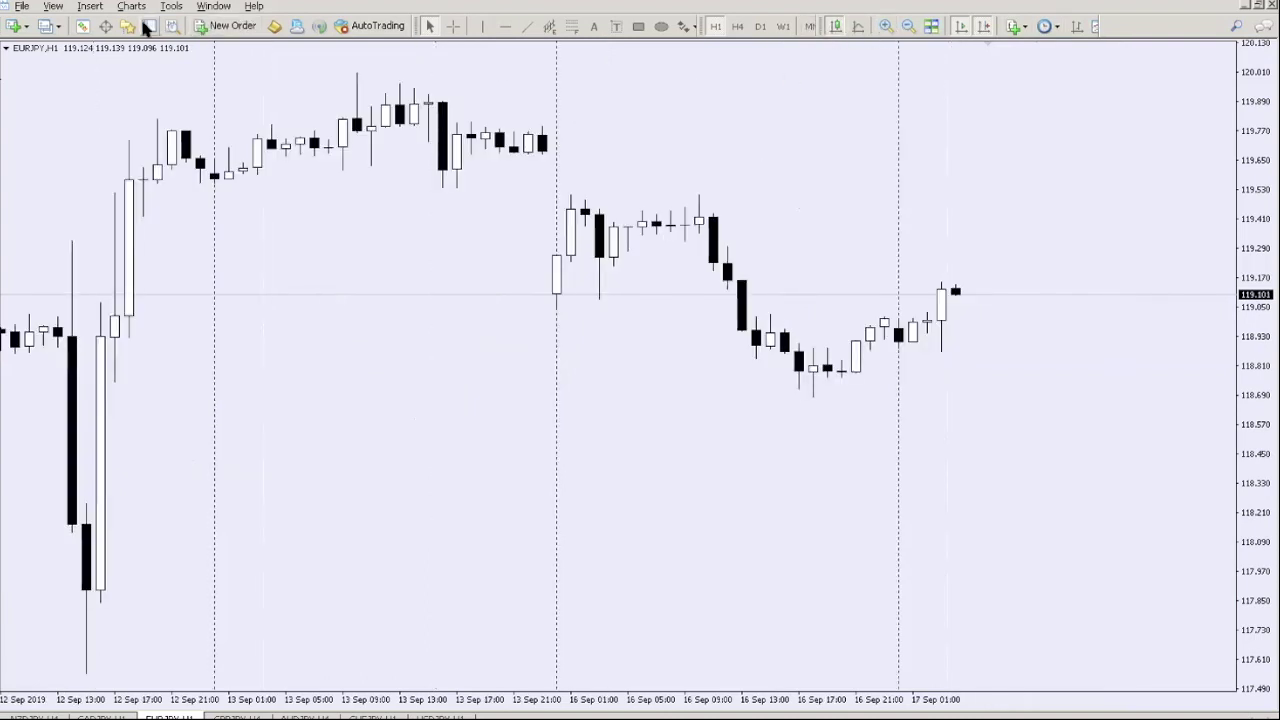
left_click(907, 27)
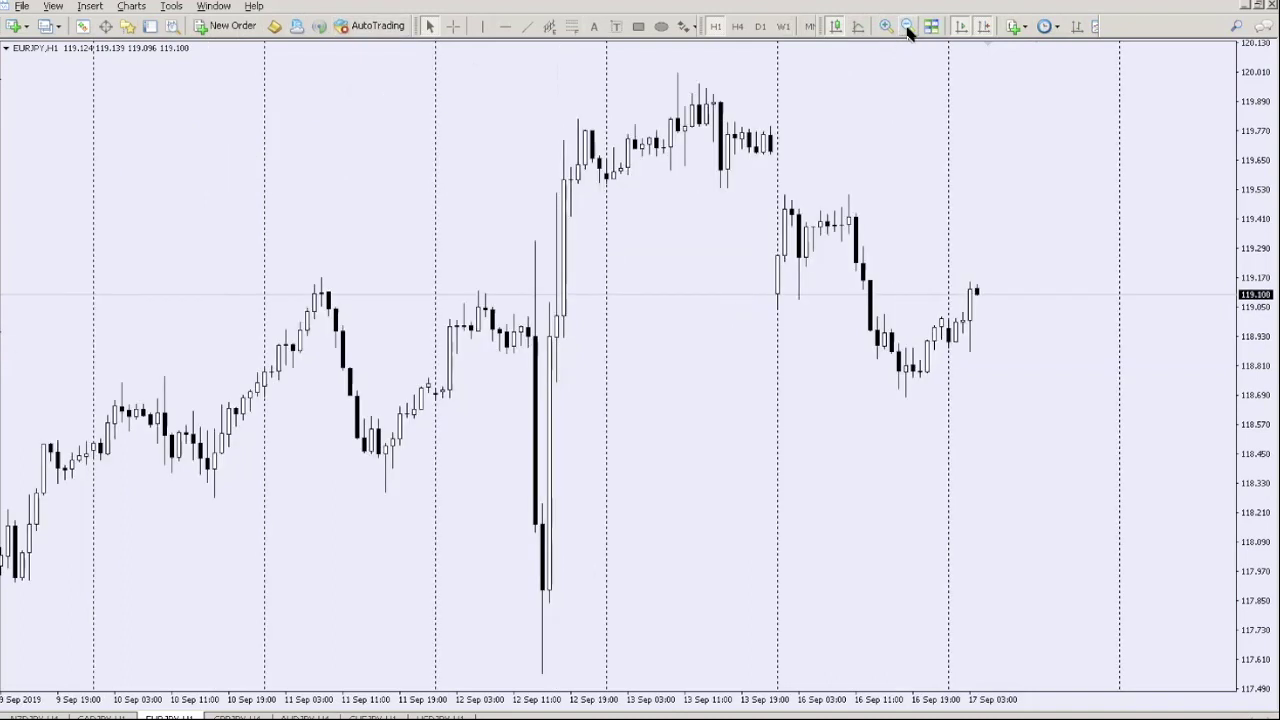
left_click(130, 6)
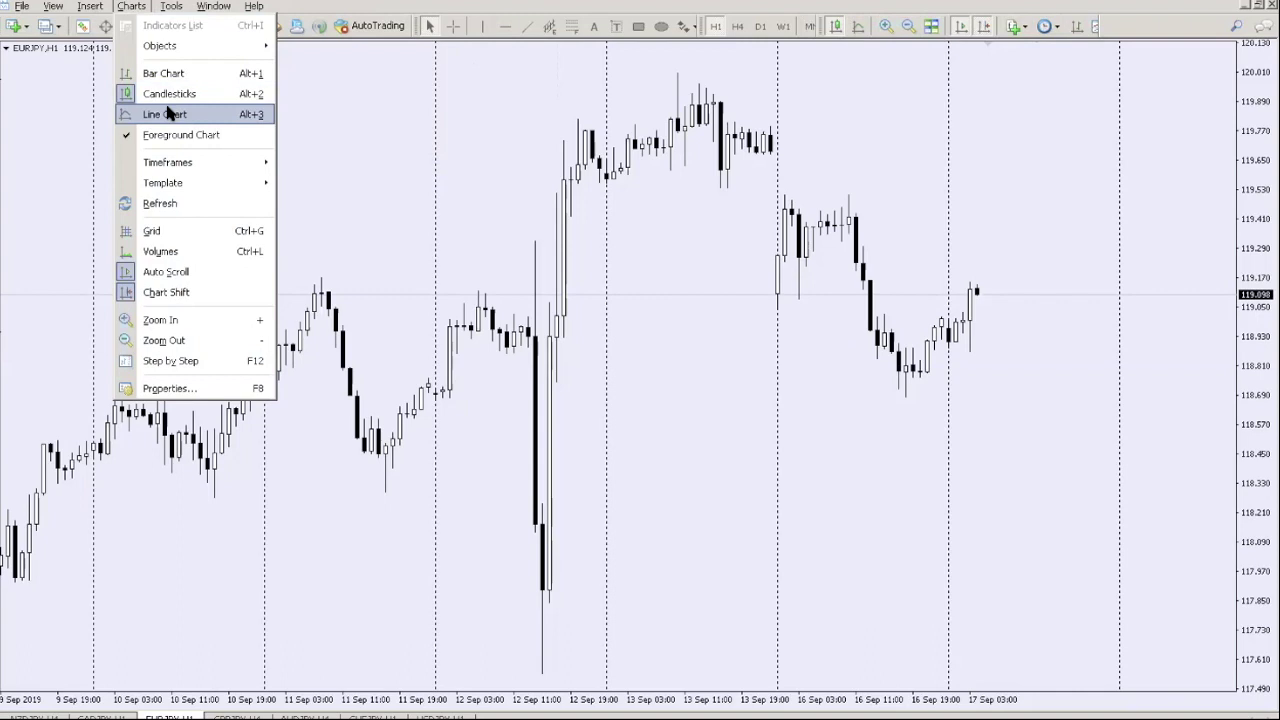
left_click(198, 75)
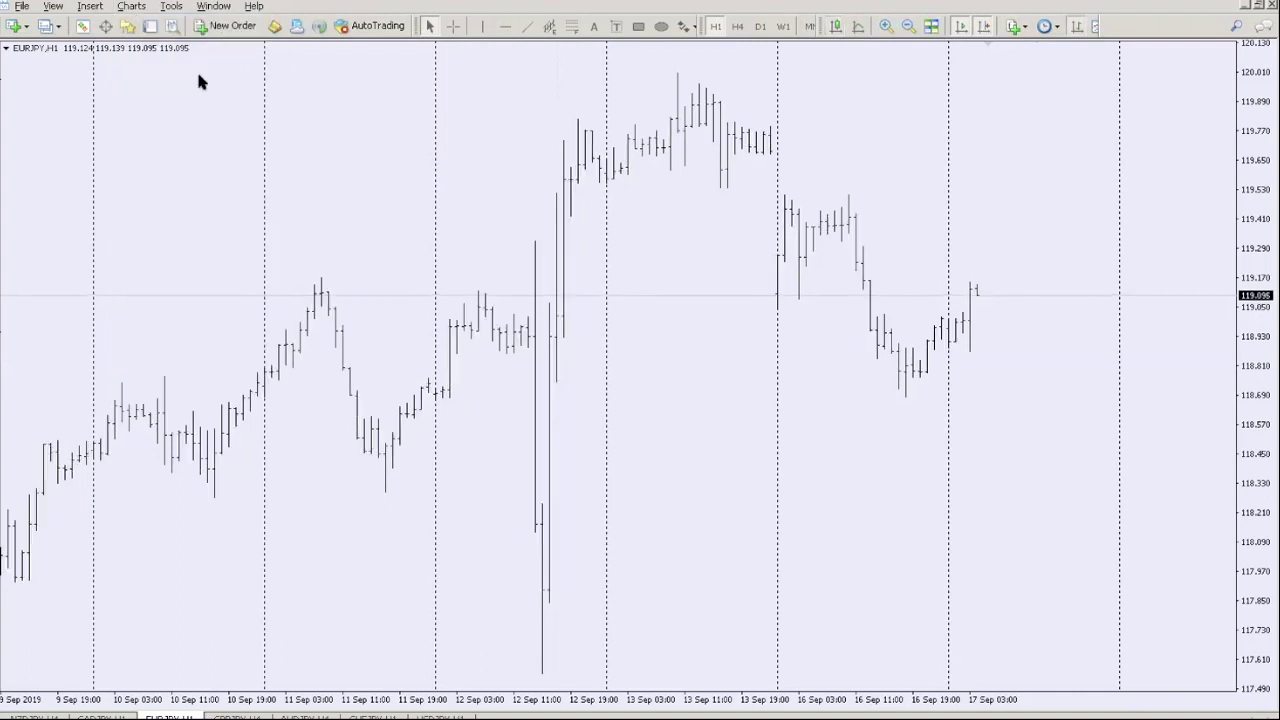
left_click(131, 6)
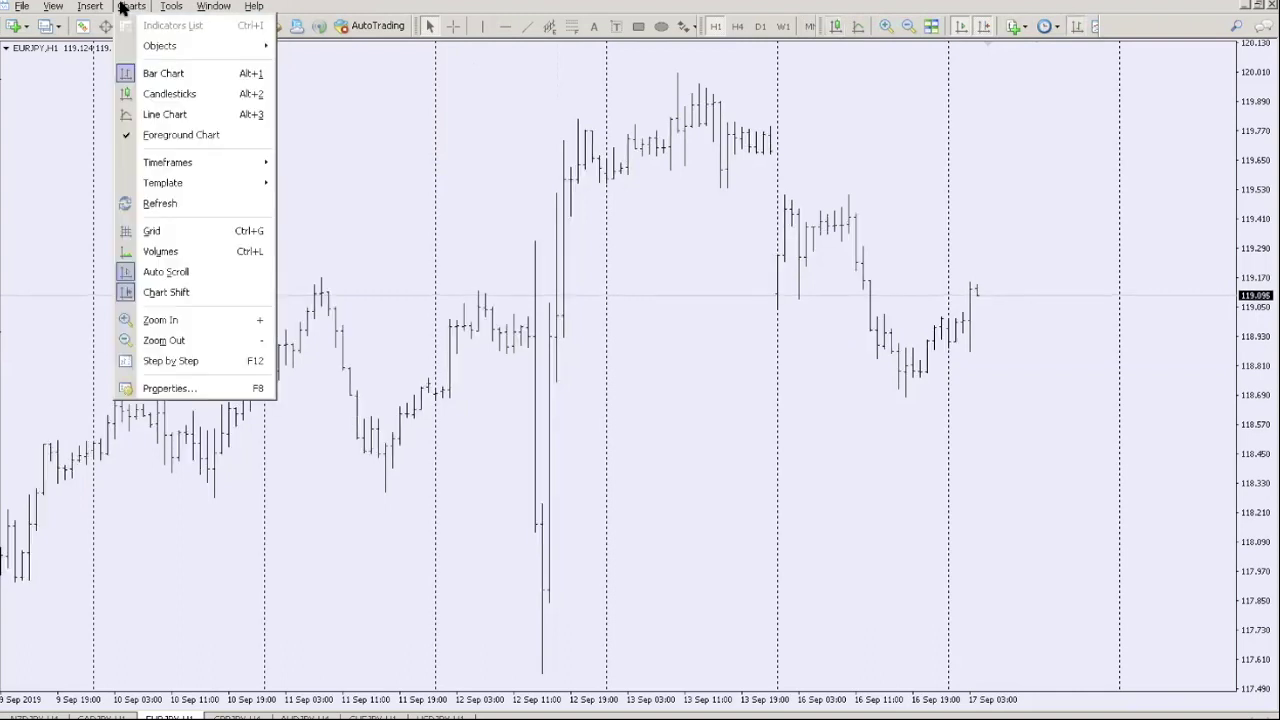
left_click(166, 95)
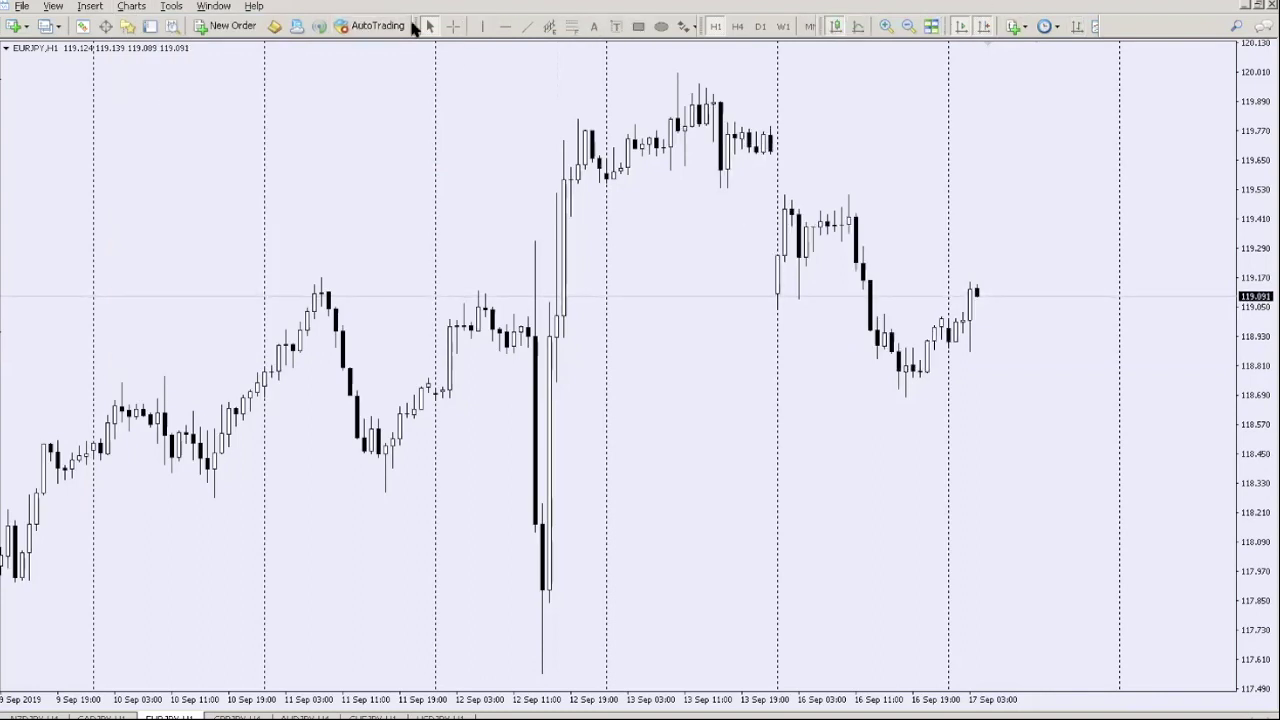
- Measure across the latest candles with the crosshair, and place, move and delete a trial vertical line on the chart
left_click(452, 26)
left_click_drag(884, 315, 971, 364)
left_click(482, 26)
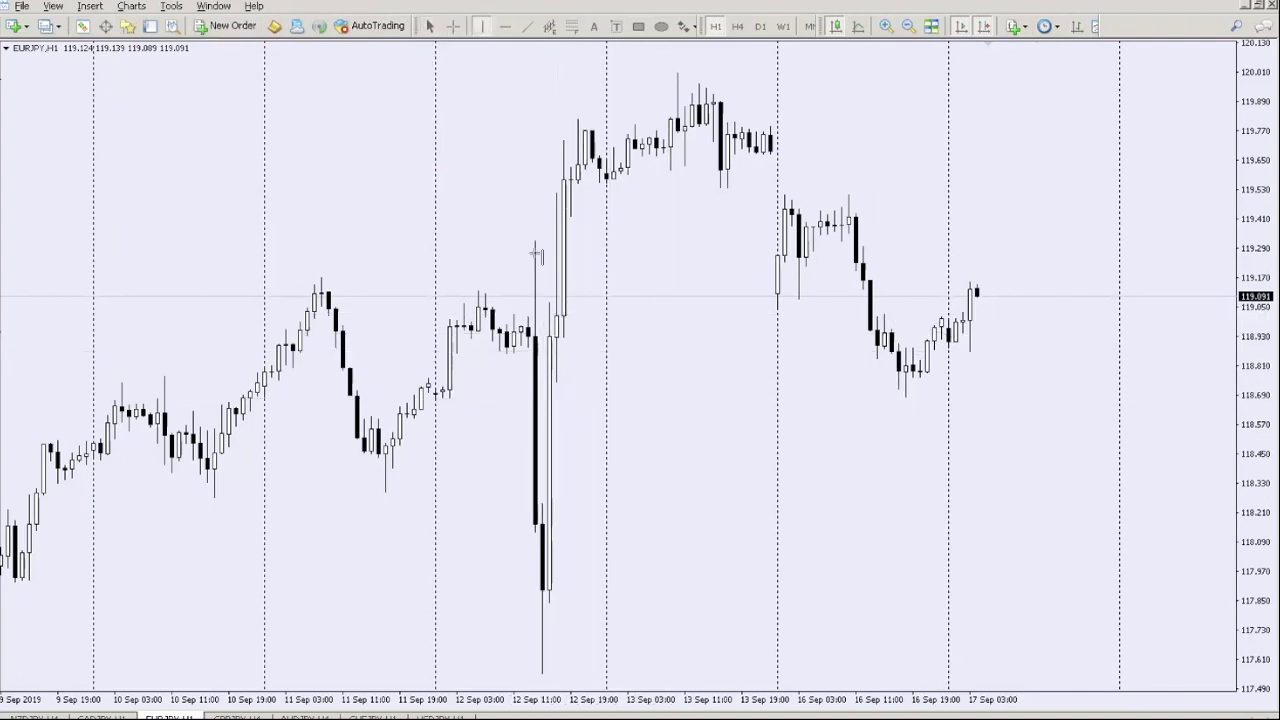
left_click(536, 254)
left_click_drag(535, 157, 709, 194)
key("Delete")
- Draw a horizontal line across the EURJPY chart at about 119.553
left_click(504, 26)
left_click(700, 188)
left_click_drag(822, 188, 811, 183)
- Examine the color, line style and width options in the horizontal line's properties and cancel without changes
right_click(811, 183)
left_click(848, 198)
left_click(463, 300)
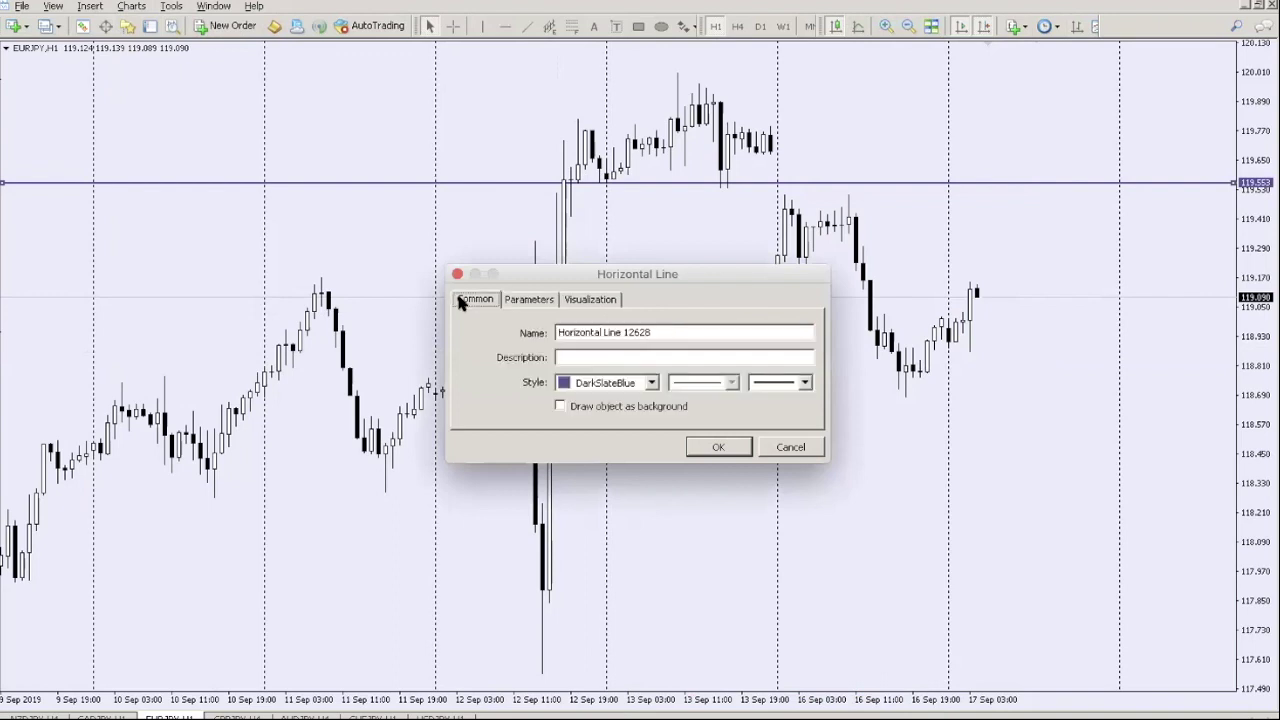
left_click(654, 383)
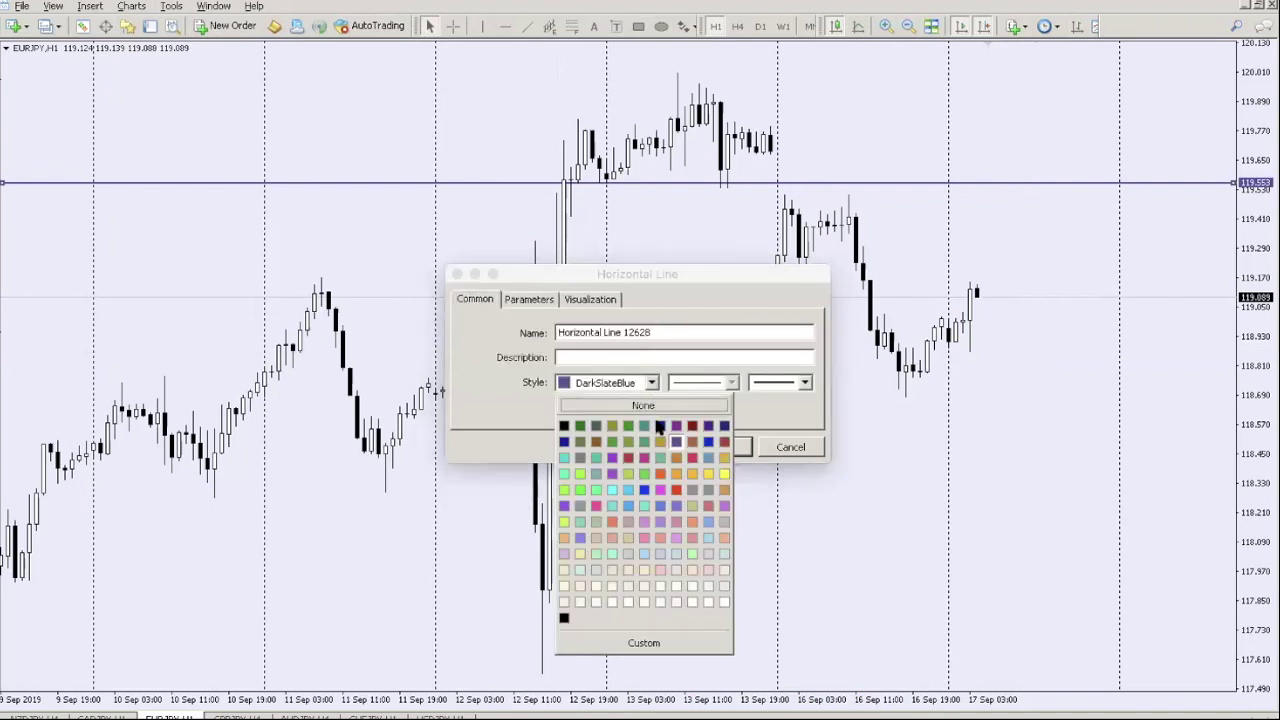
left_click(733, 384)
left_click(766, 384)
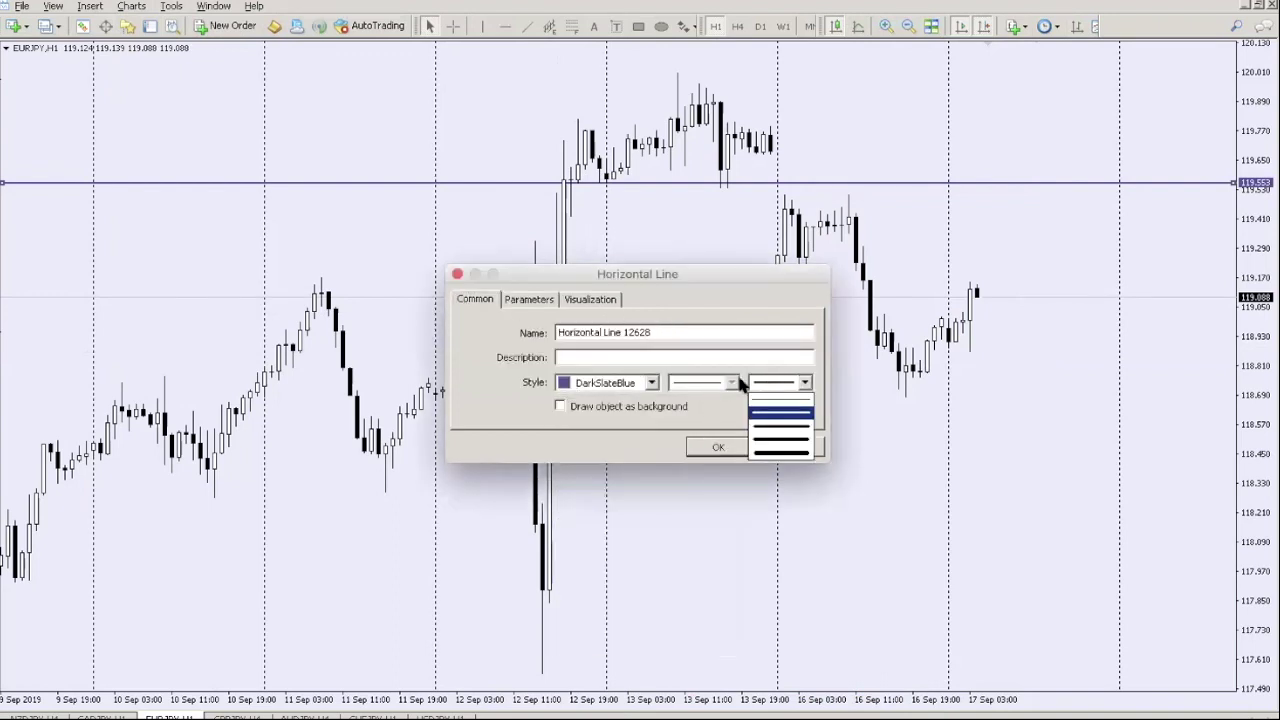
left_click(727, 388)
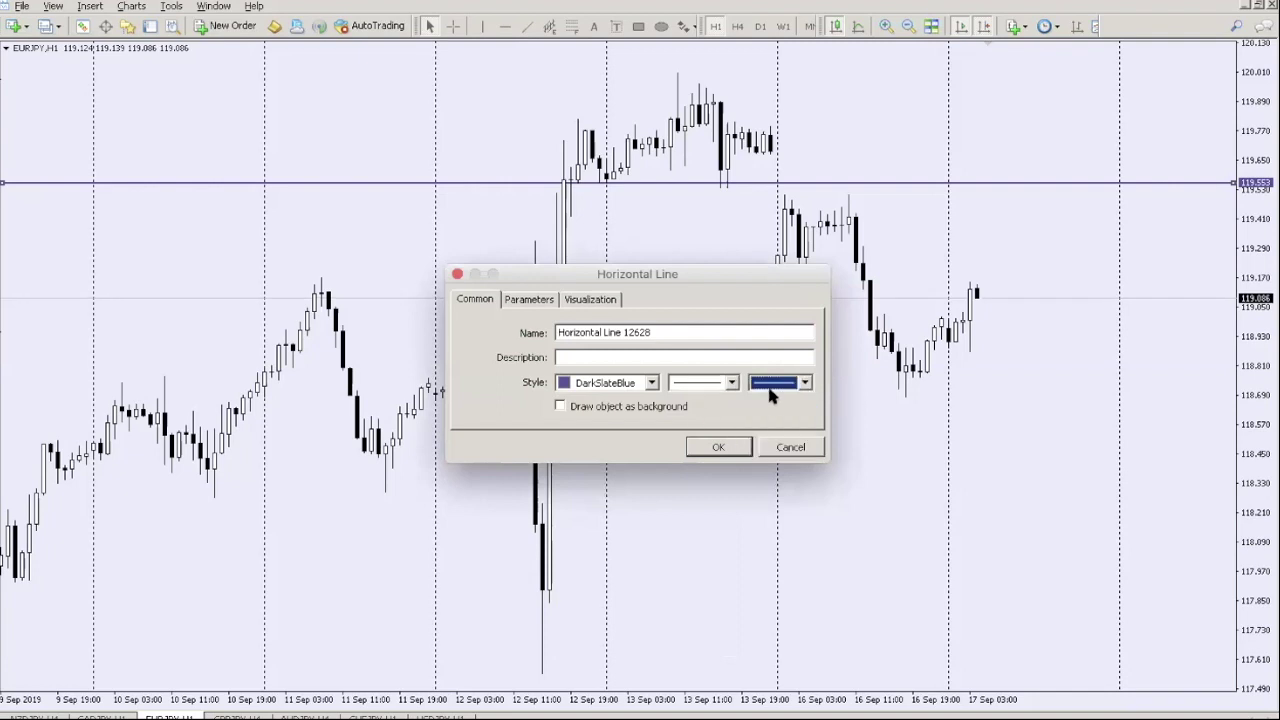
left_click(732, 383)
left_click(586, 307)
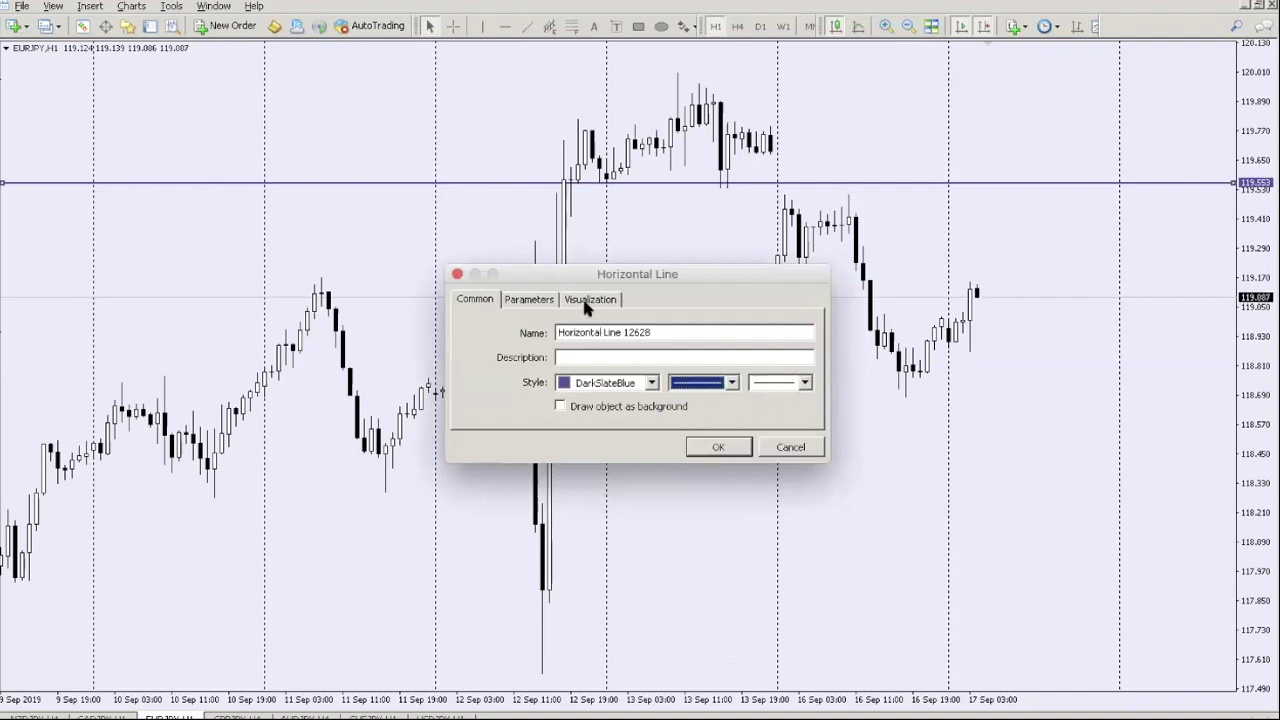
left_click(796, 448)
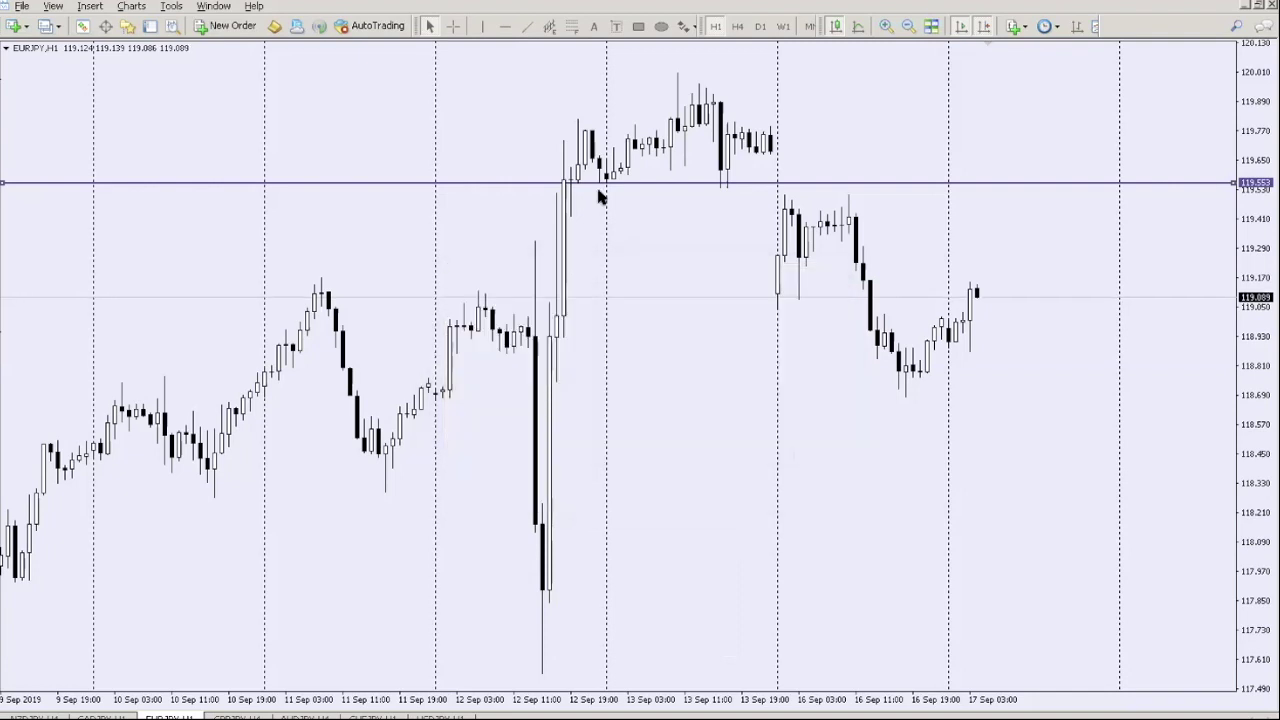
- Draw an equidistant channel along the 11 and 12 Sep highs, shift its parallel line below them, and delete the channel
left_click(548, 28)
mouse_move(318, 280)
left_mouse_down()
mouse_move(565, 158)
mouse_move(586, 117)
left_mouse_up()
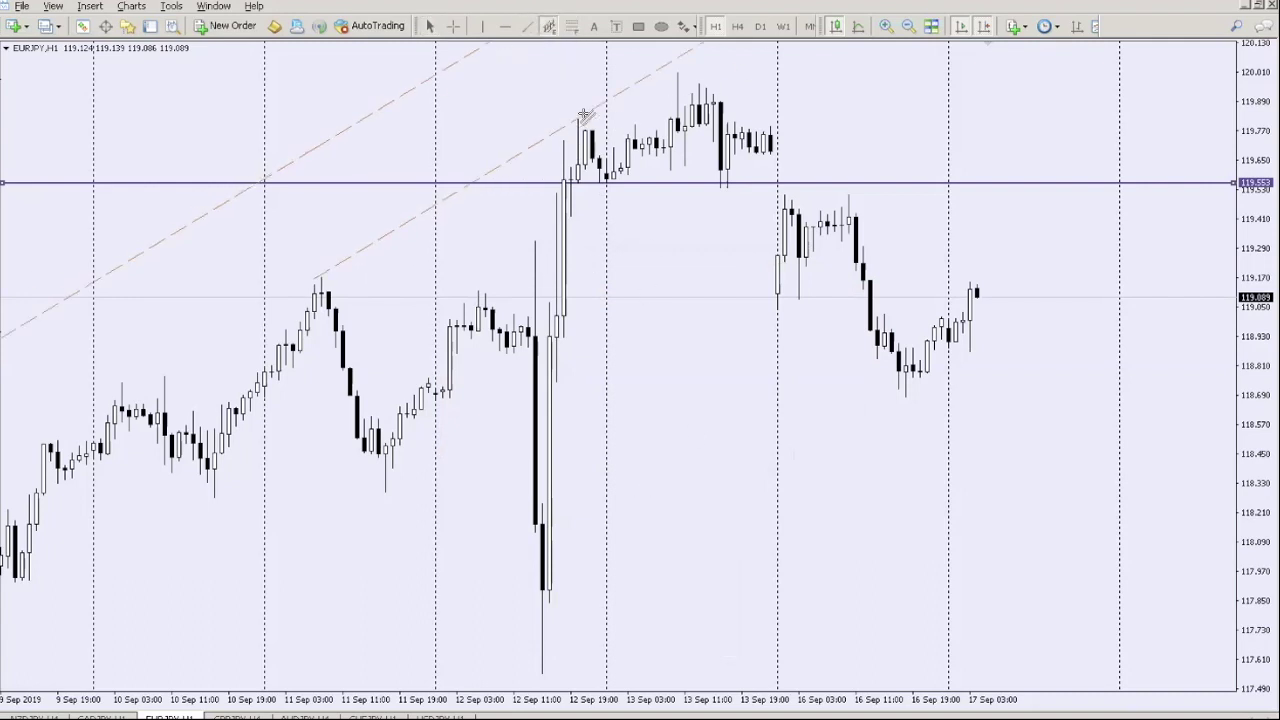
left_click_drag(320, 148, 542, 322)
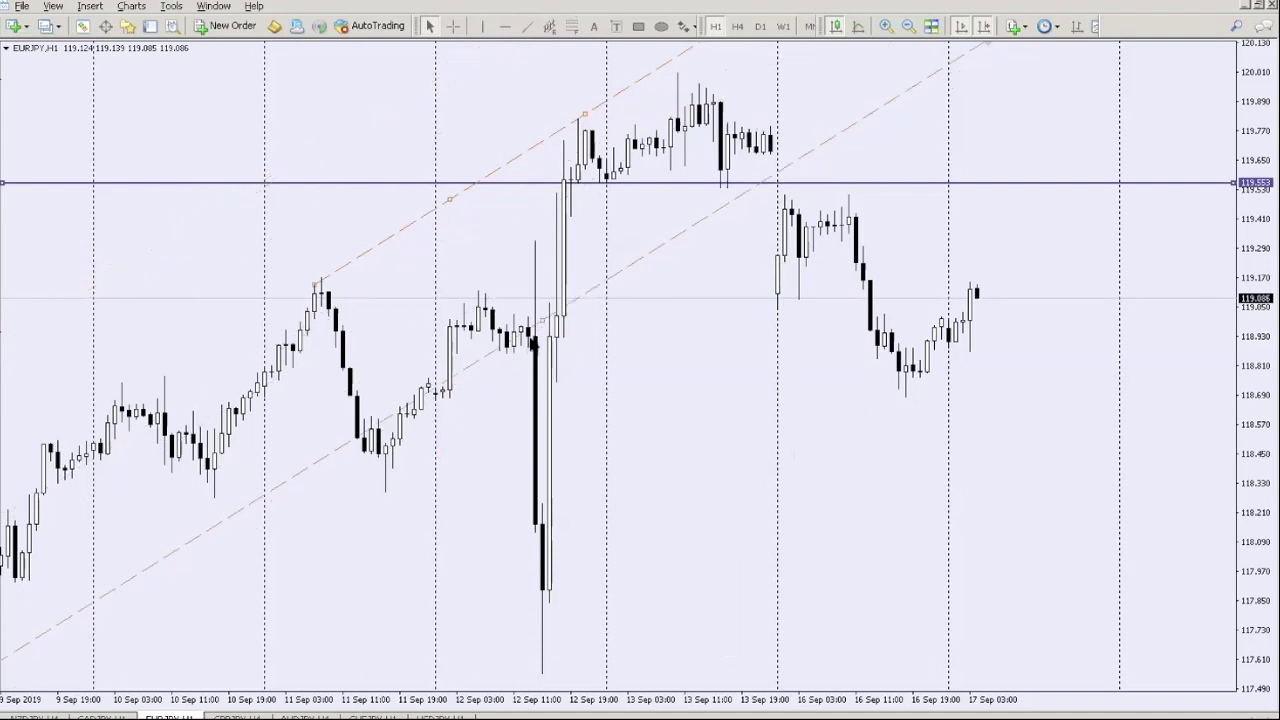
right_click(532, 322)
left_click(565, 352)
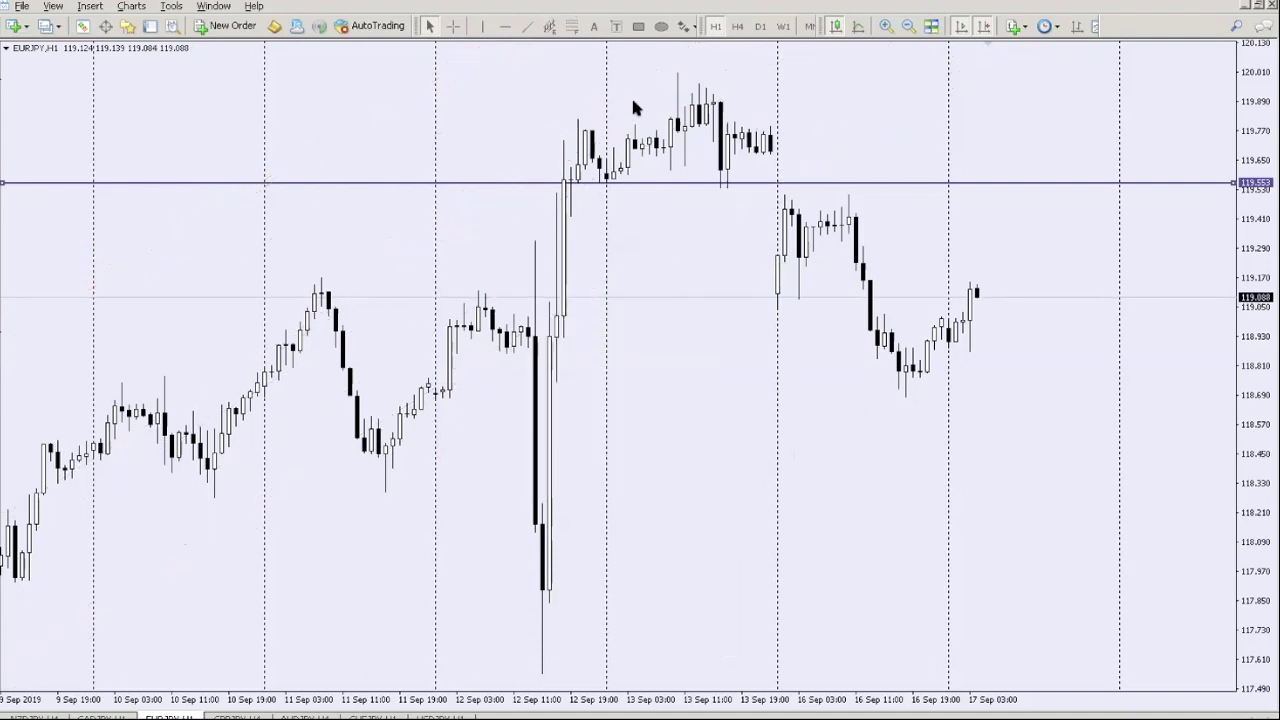
- Add the Triangle tool to the line studies toolbar in its customization settings, remove it again, and close the settings
right_click(565, 30)
left_click(582, 154)
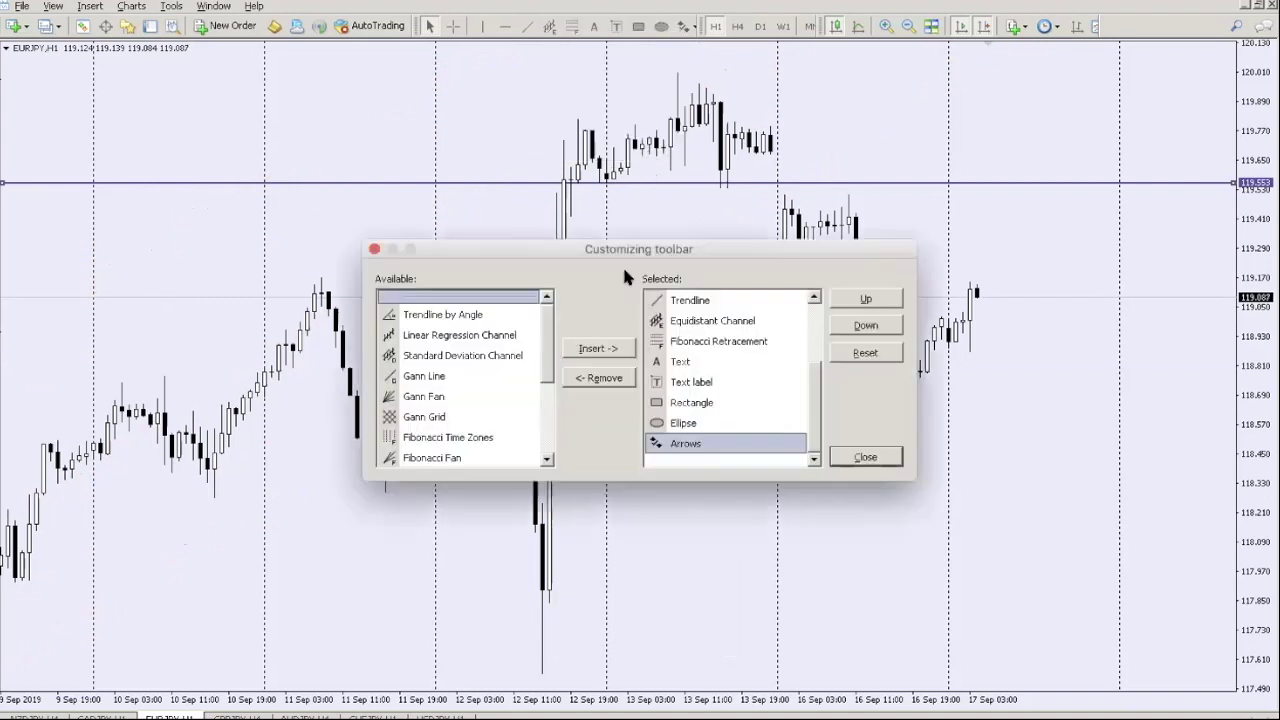
left_click(466, 338)
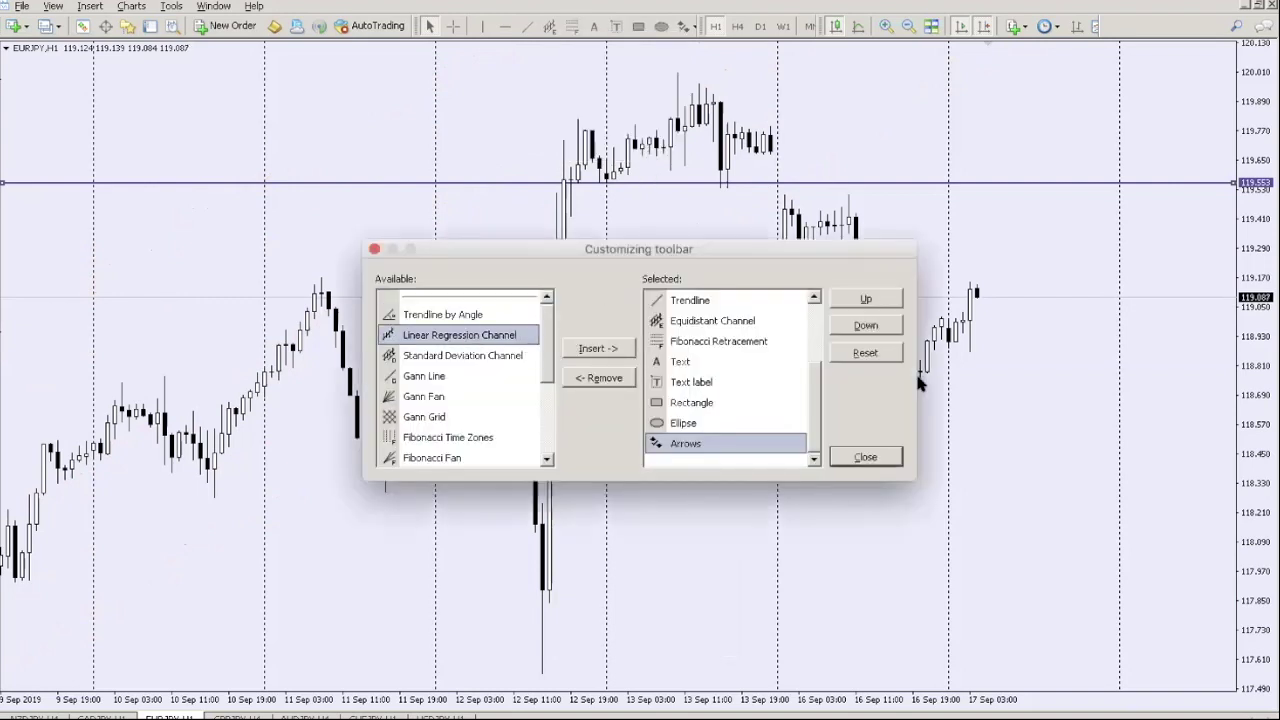
scroll(445, 420, "down", 2)
left_click(455, 402)
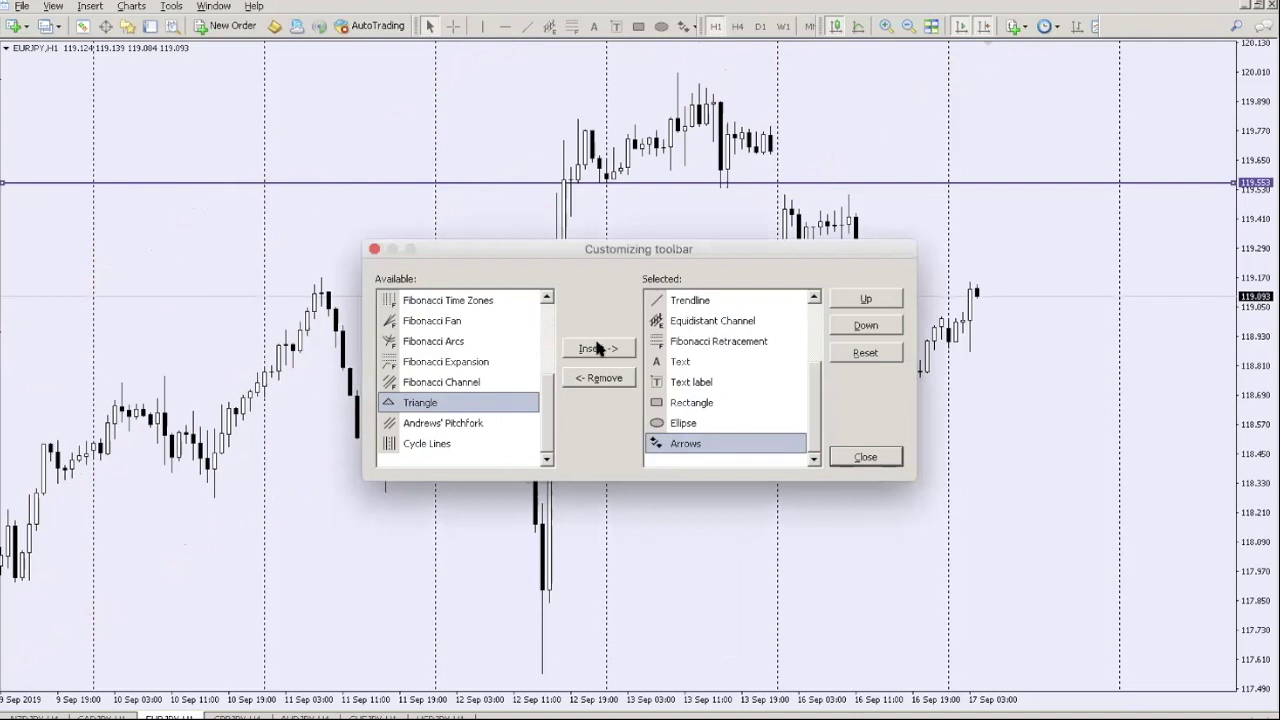
left_click(598, 348)
left_click(598, 378)
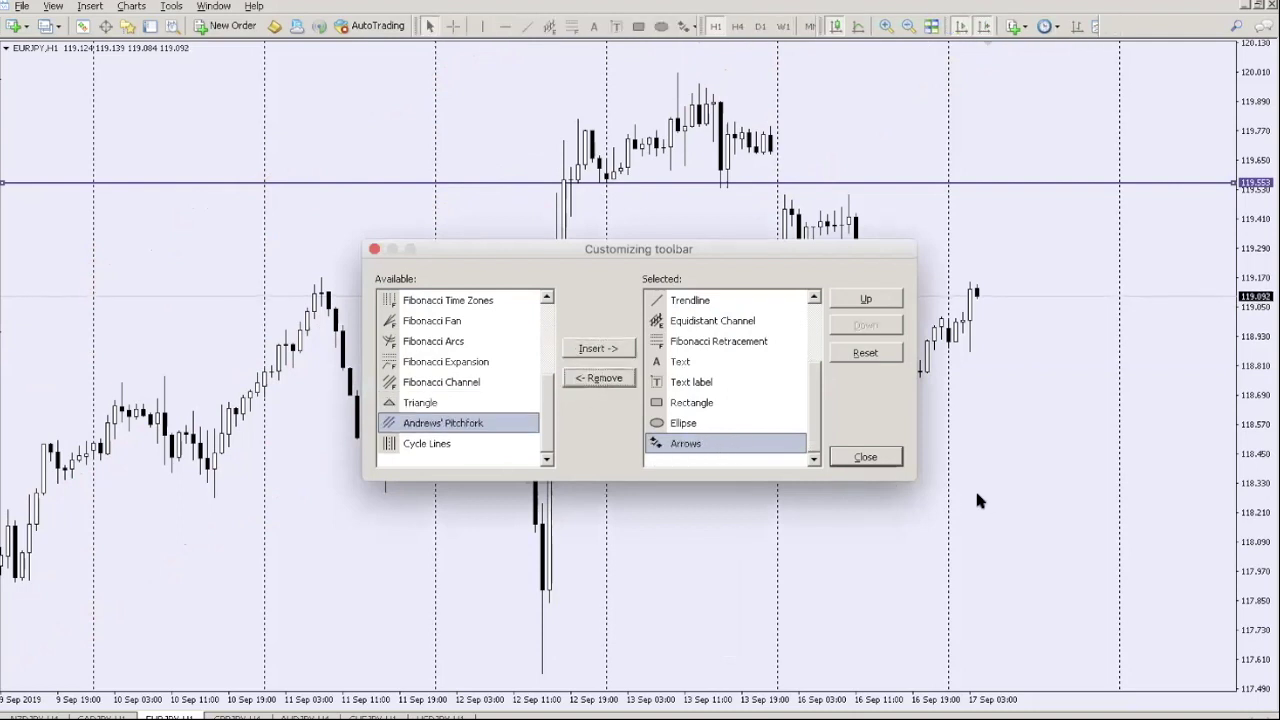
left_click(711, 362)
left_click(865, 457)
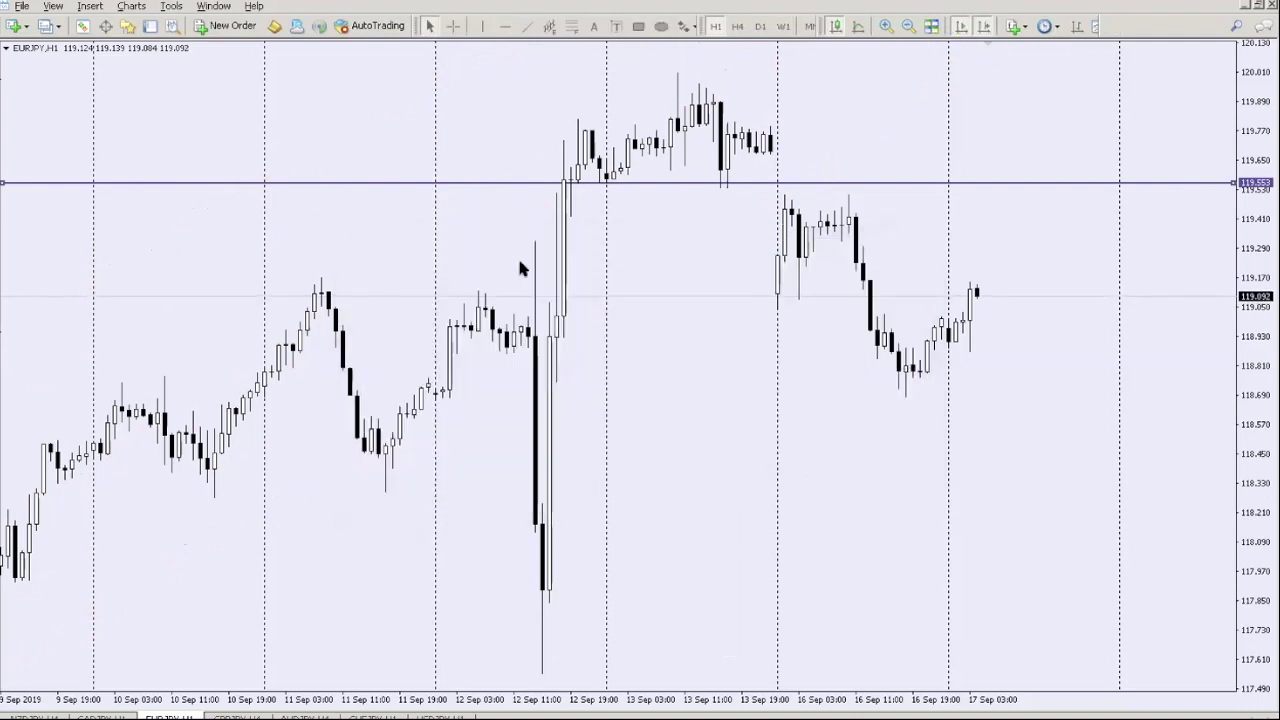
- Draw a Fibonacci retracement from the 12 Sep low up to the 13 Sep high and delete it
left_click(571, 26)
mouse_move(542, 650)
left_mouse_down()
mouse_move(750, 133)
mouse_move(737, 73)
left_mouse_up()
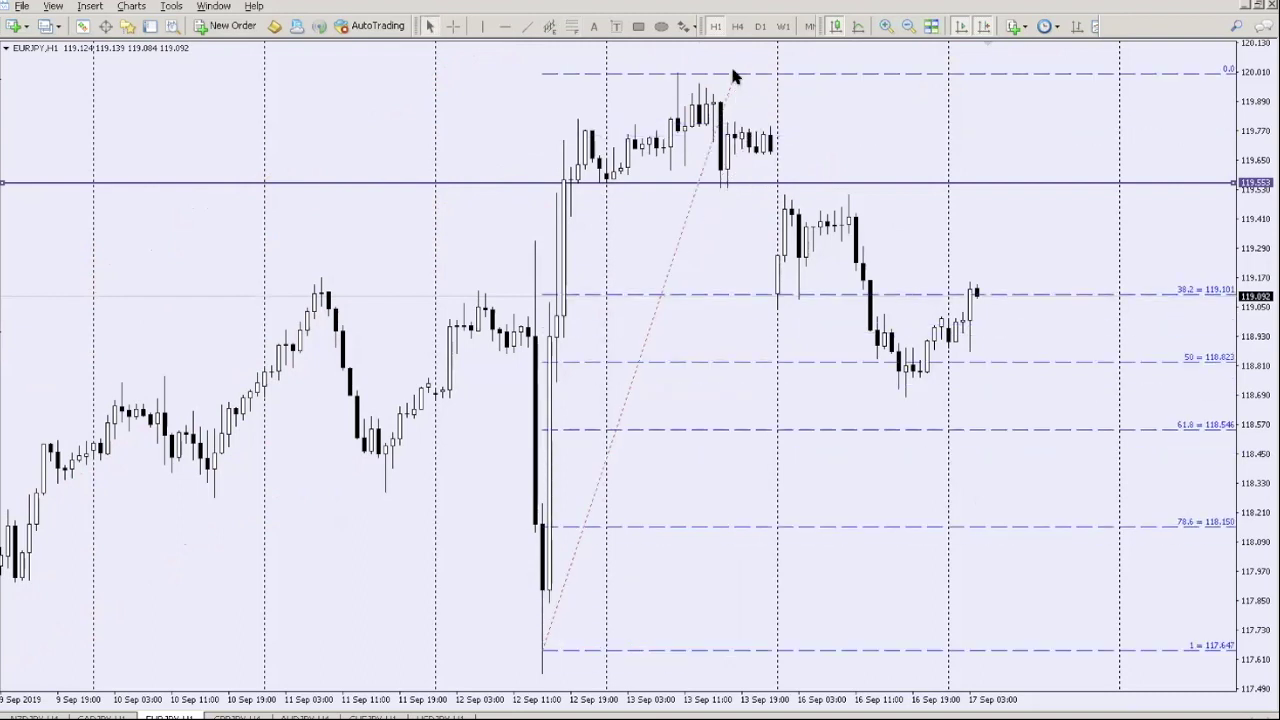
right_click(736, 72)
left_click(805, 133)
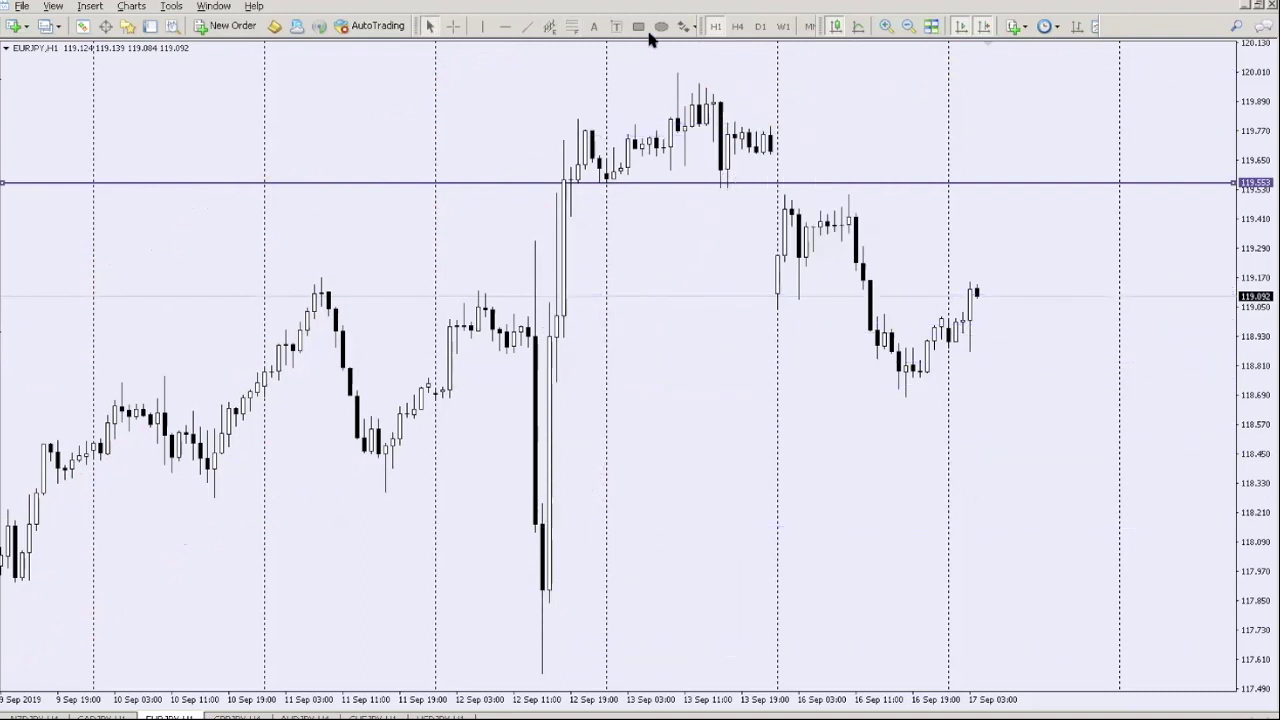
- Place the text "I want to sell here" at the horizontal line and delete the text
left_click(593, 26)
left_click(615, 186)
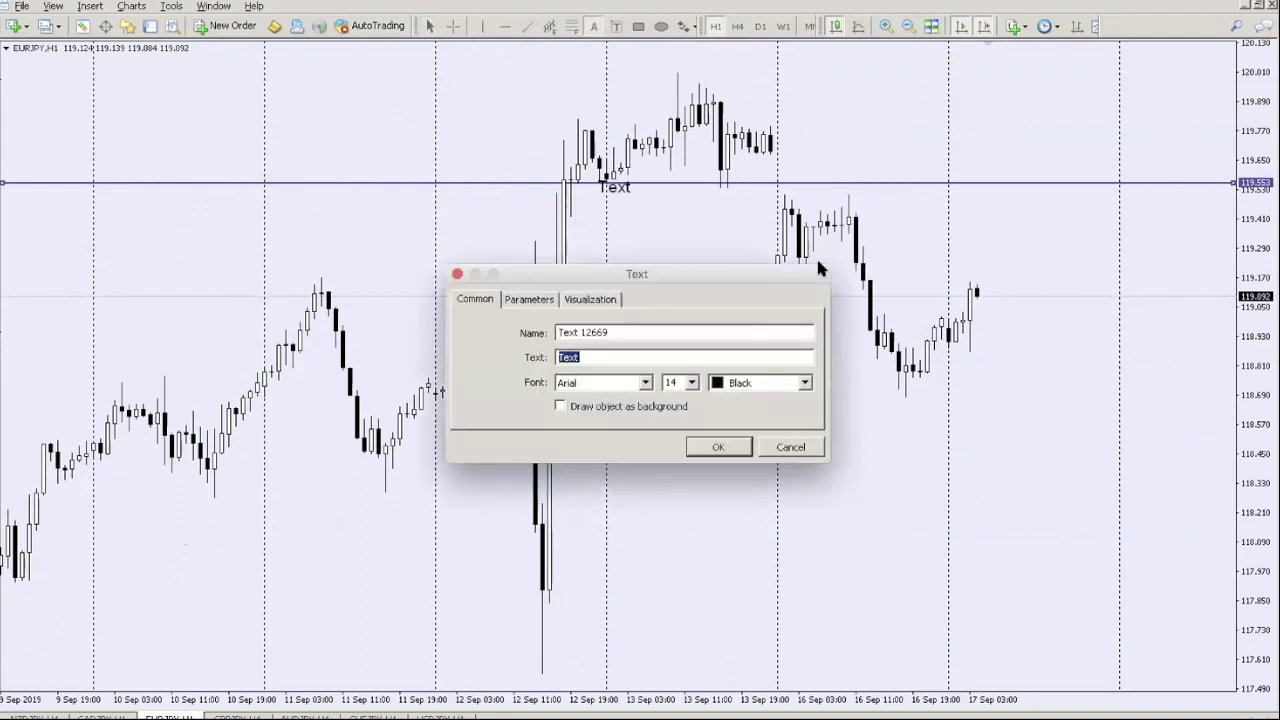
type("I want to sell here")
key("Return")
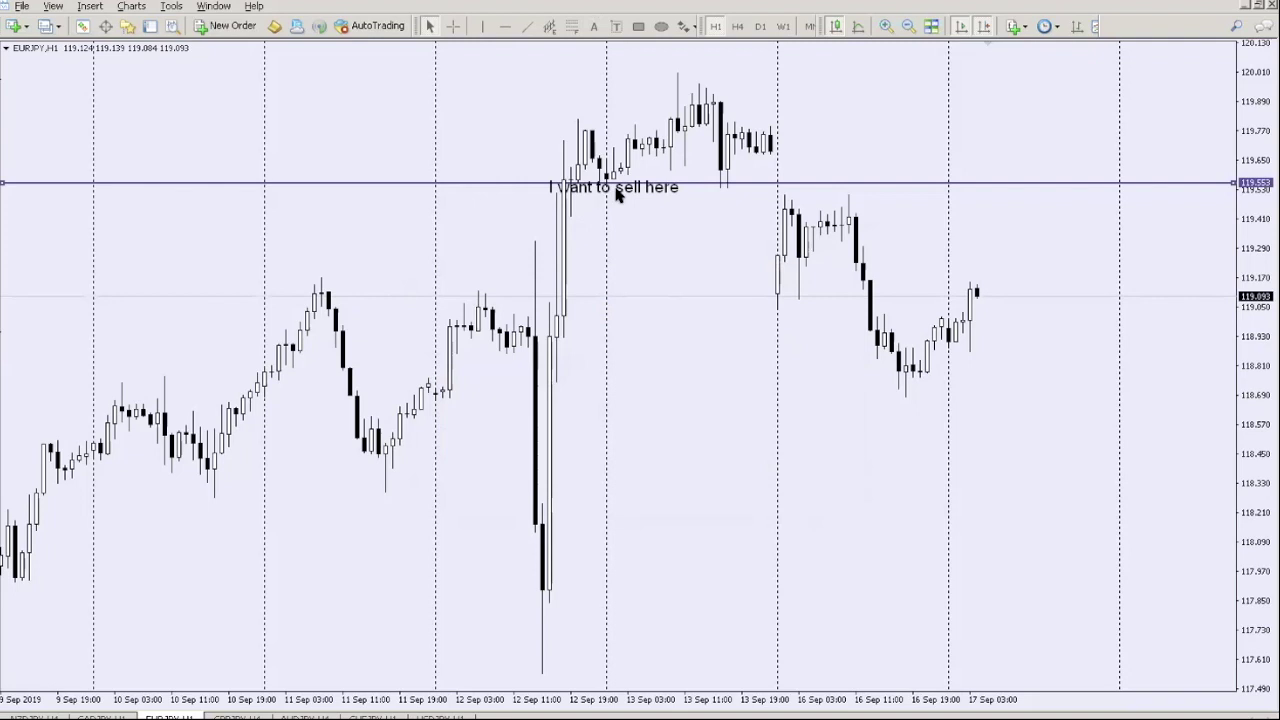
right_click(676, 243)
left_click(705, 306)
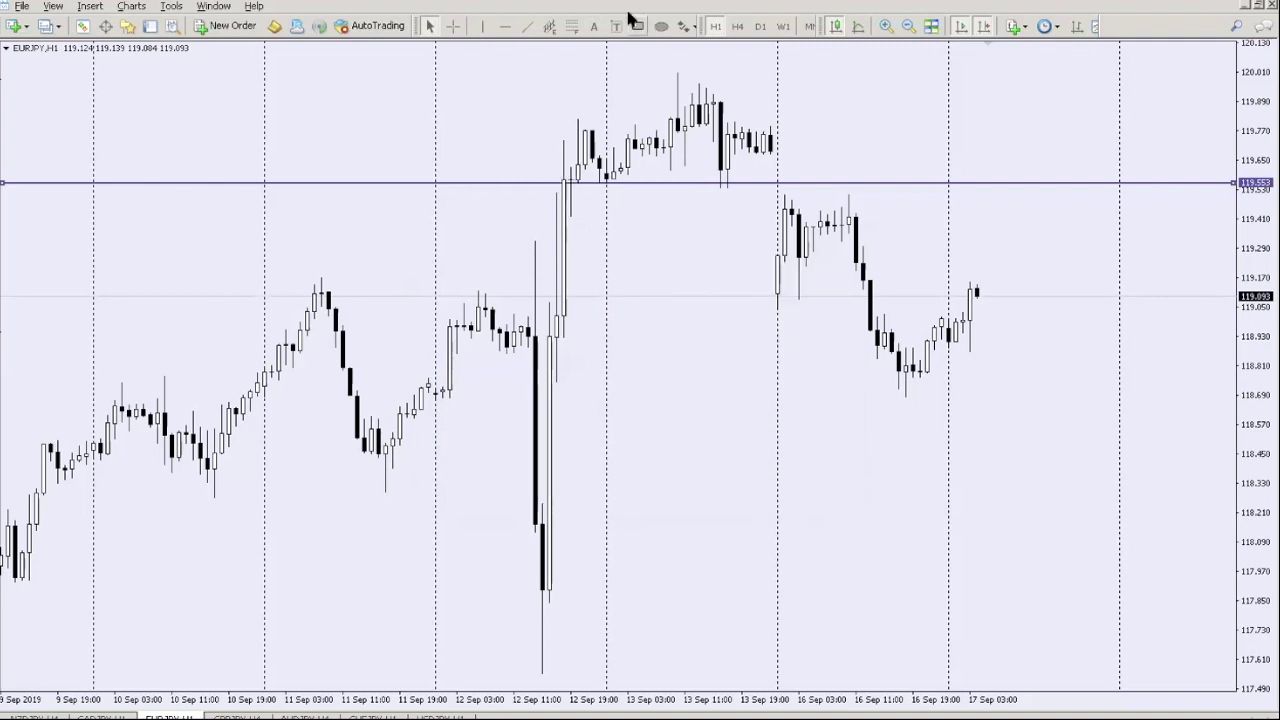
- Draw a rectangle around the horizontal line from 12 Sep to about 17 Sep and turn off drawing it as background
left_click(638, 27)
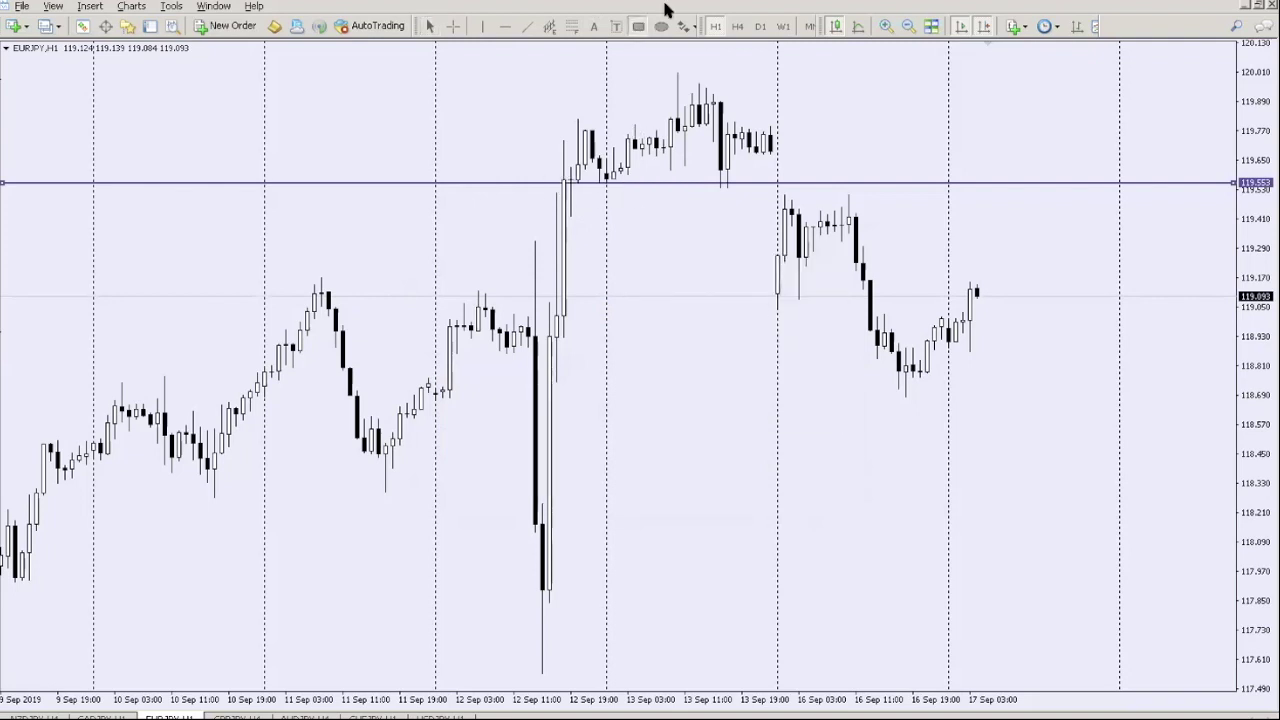
left_click_drag(571, 168, 670, 181)
left_click_drag(1017, 183, 1014, 199)
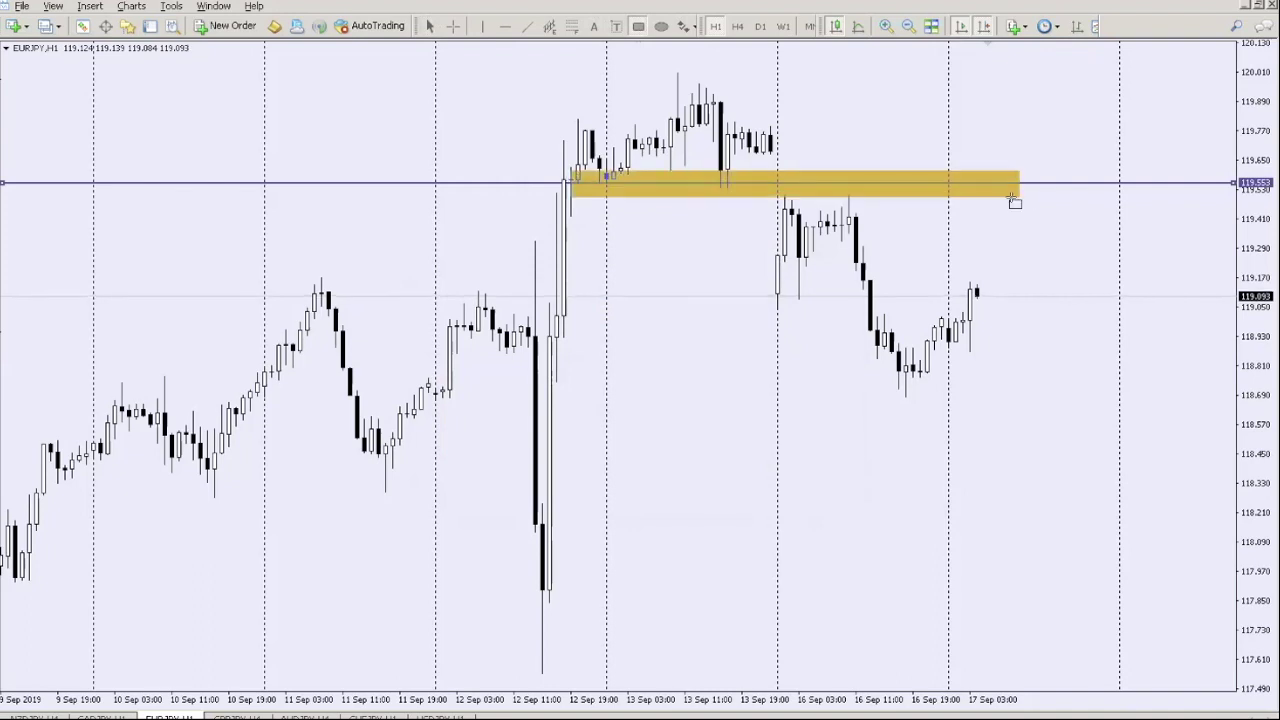
right_click(1012, 198)
left_click(1040, 205)
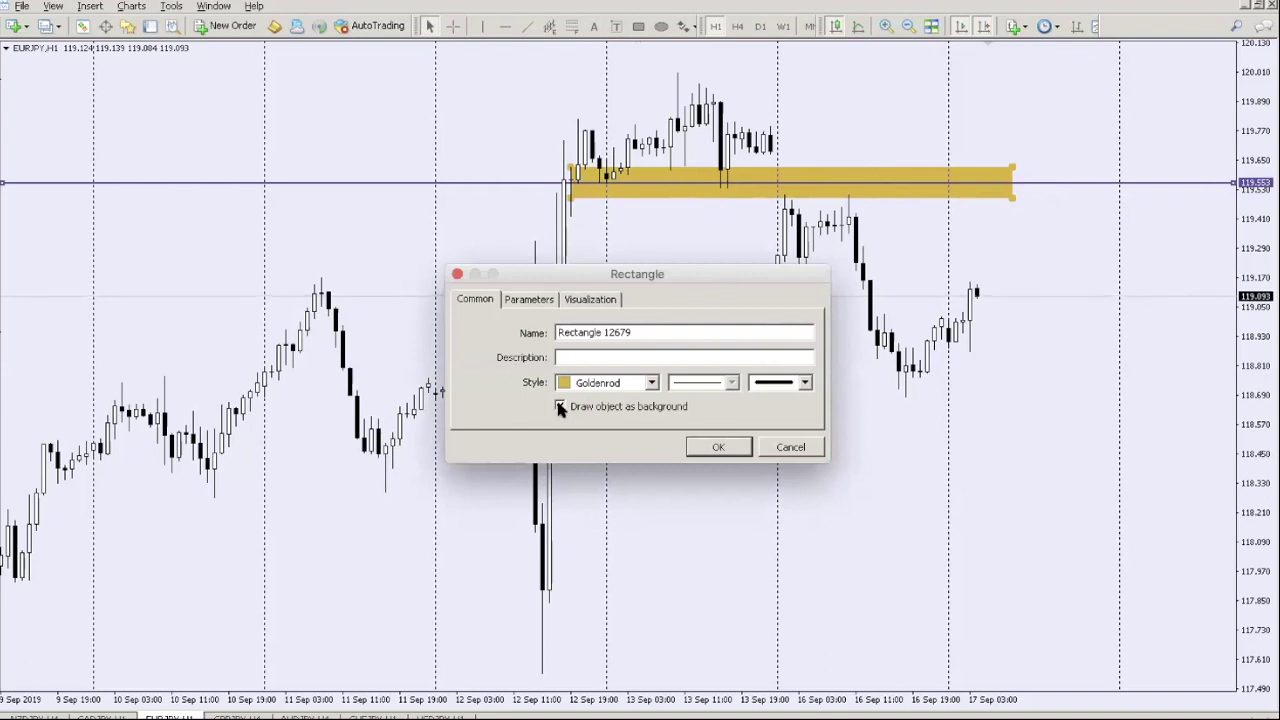
left_click(731, 446)
- Turn background drawing back on for the rectangle around the horizontal line, and delete the rectangle
right_click(792, 181)
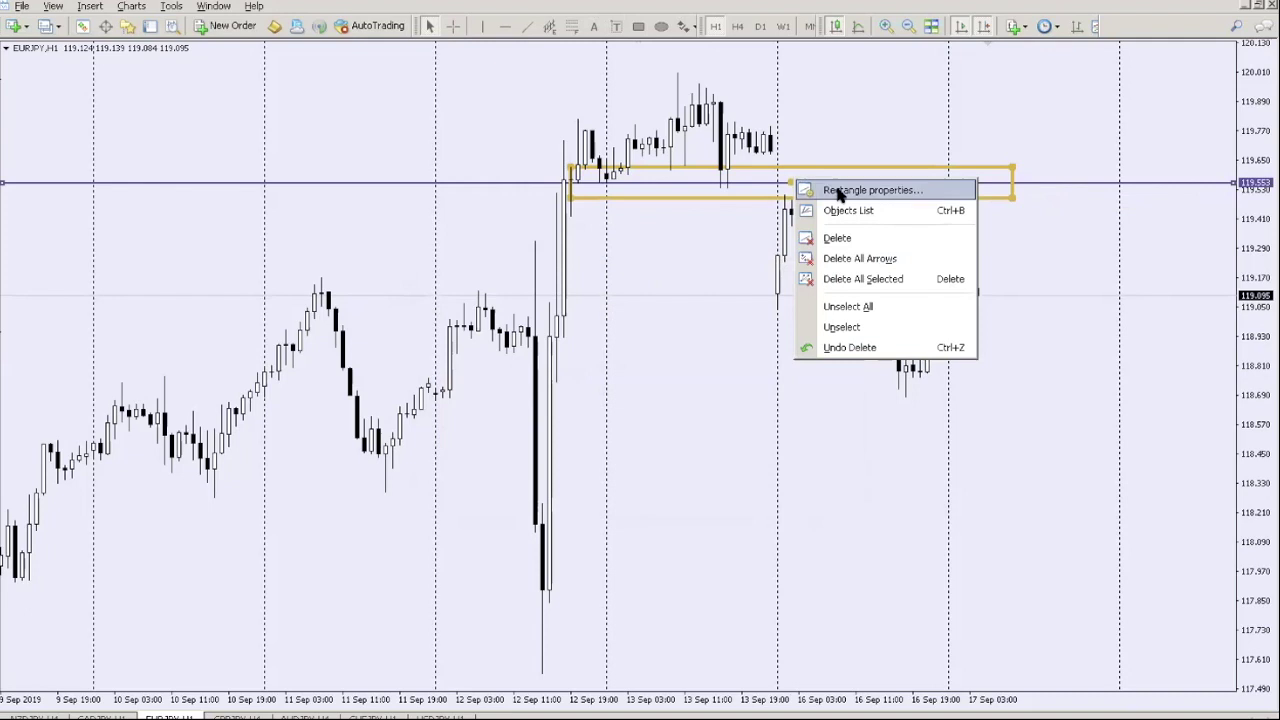
left_click(815, 186)
left_click(566, 404)
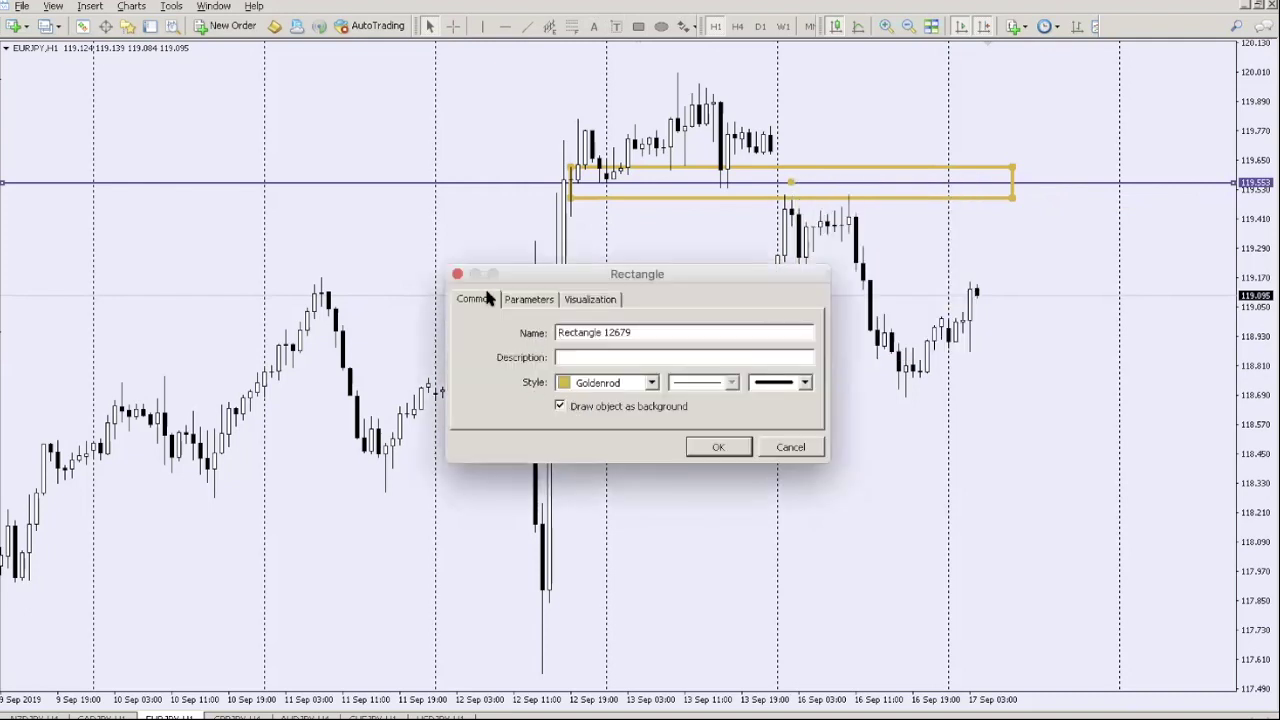
left_click(716, 446)
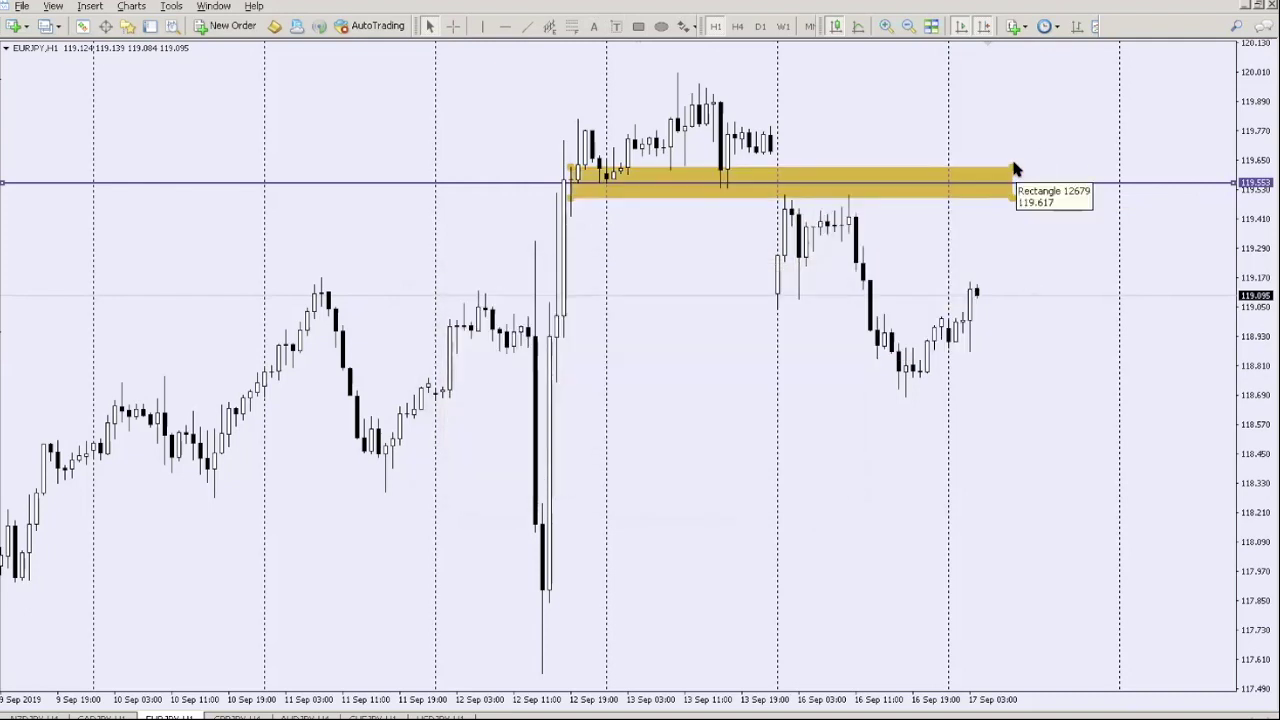
right_click(1014, 170)
left_click(1100, 232)
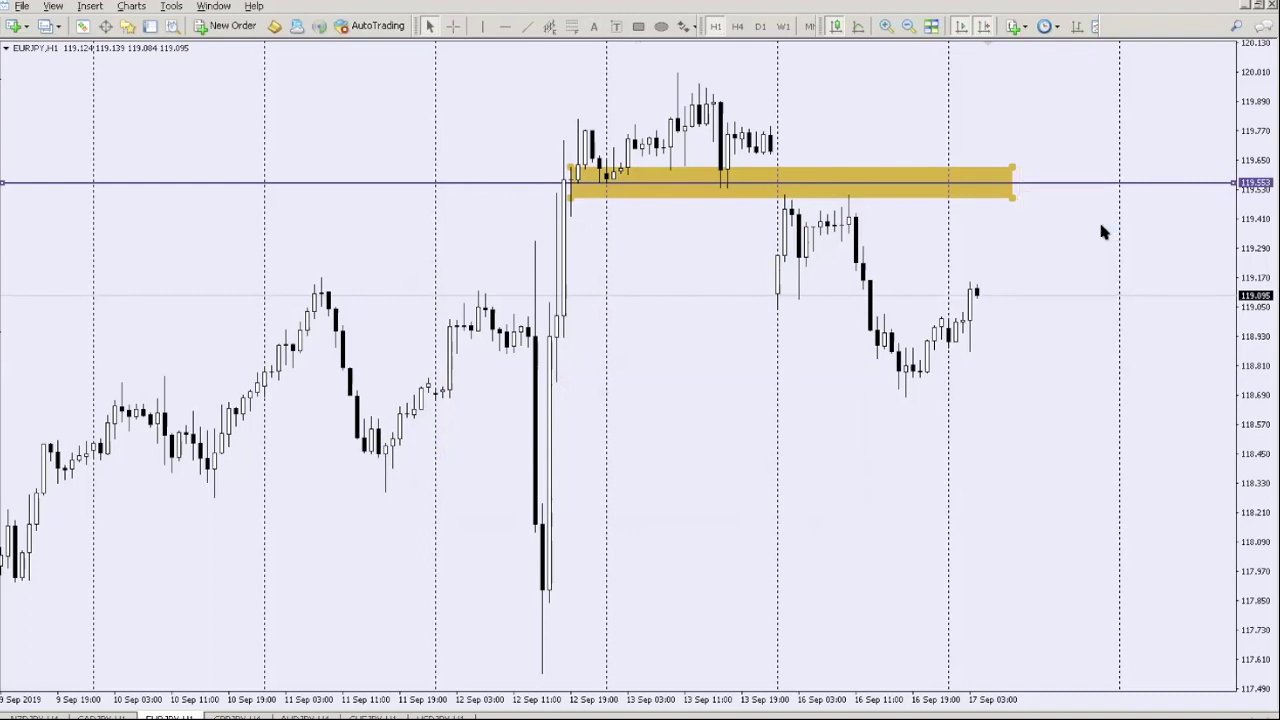
- Place an Arrow Up symbol just below the horizontal line at the early 13 Sep candles and an Arrow Down symbol above the 16 Sep highs
left_click(688, 26)
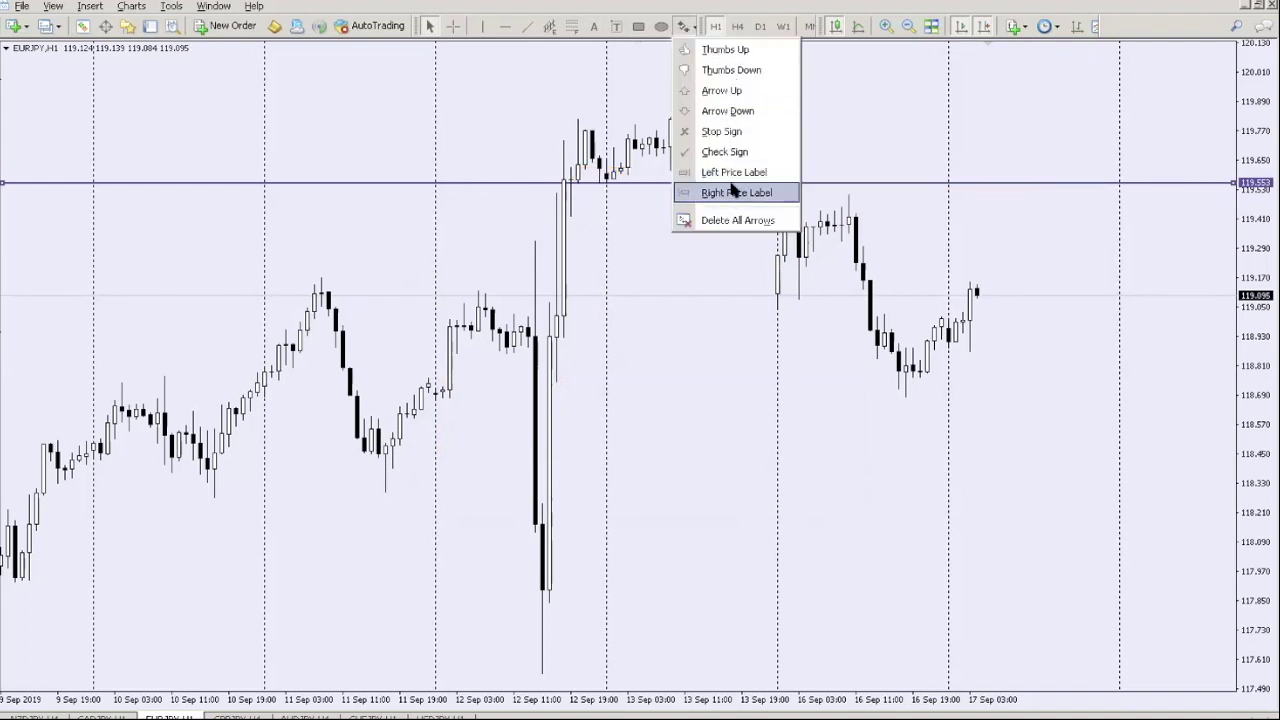
left_click(715, 93)
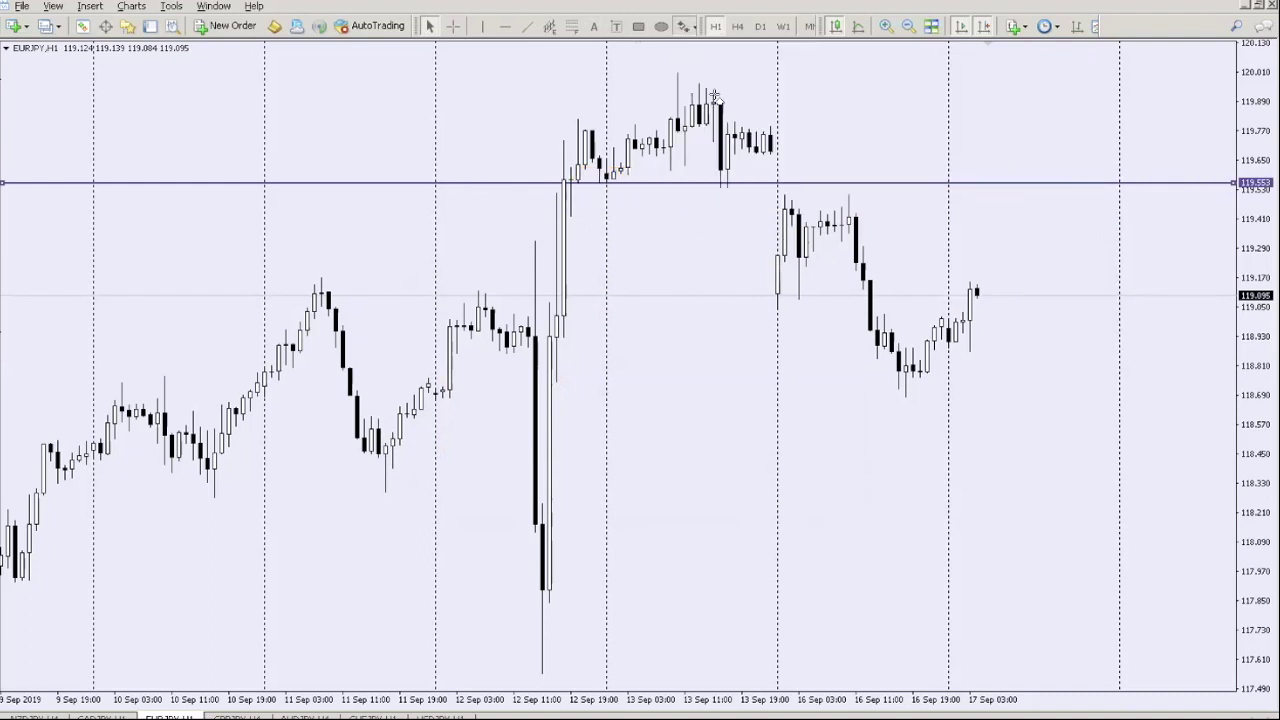
left_click(619, 198)
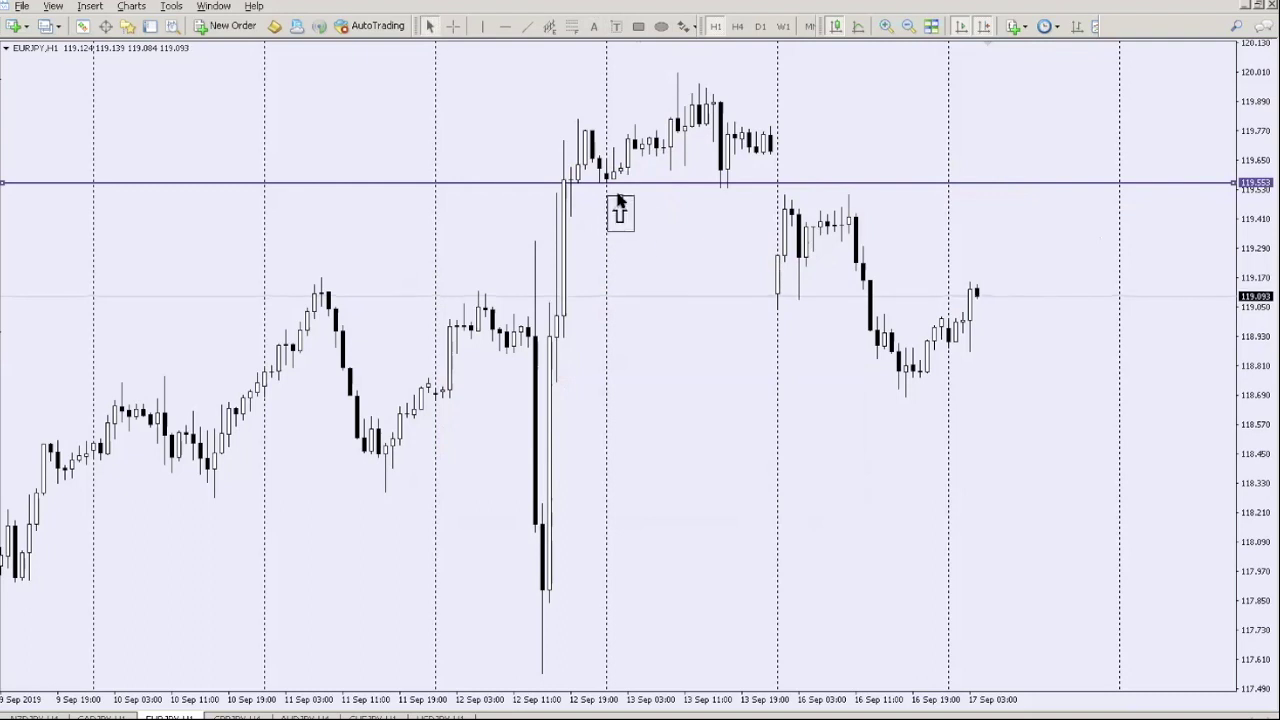
left_click(682, 26)
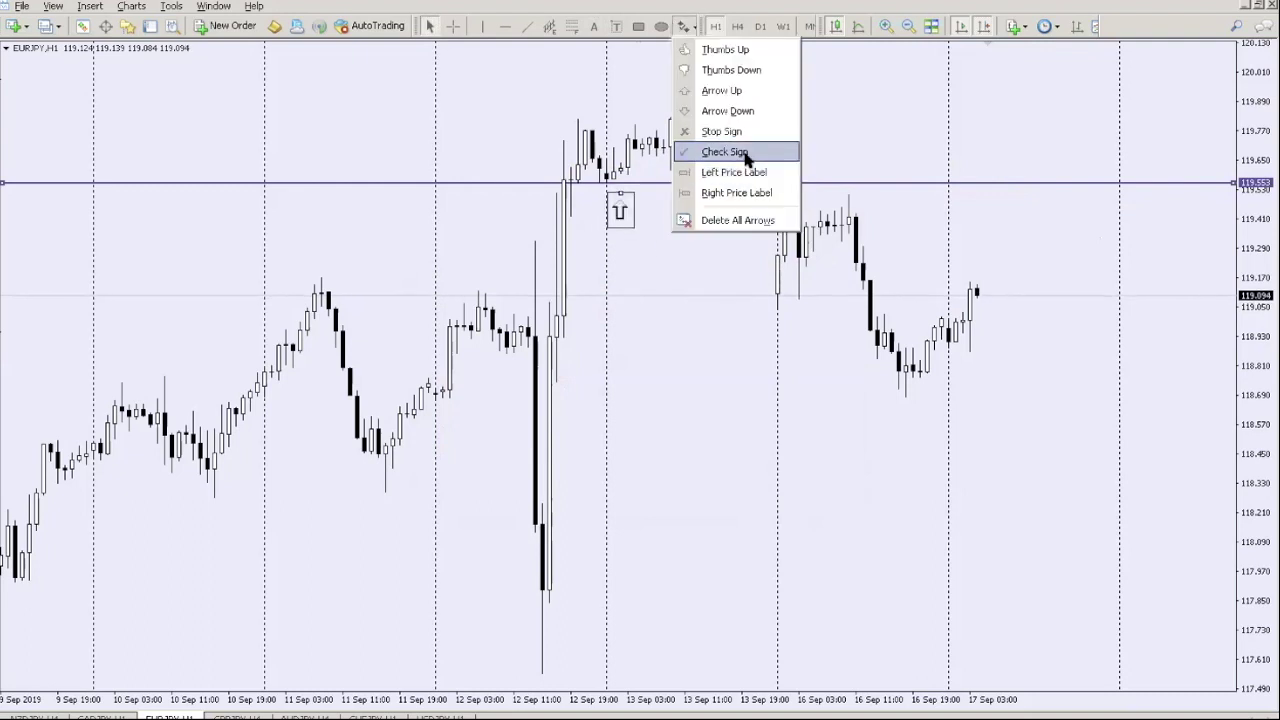
left_click(738, 111)
left_click(828, 170)
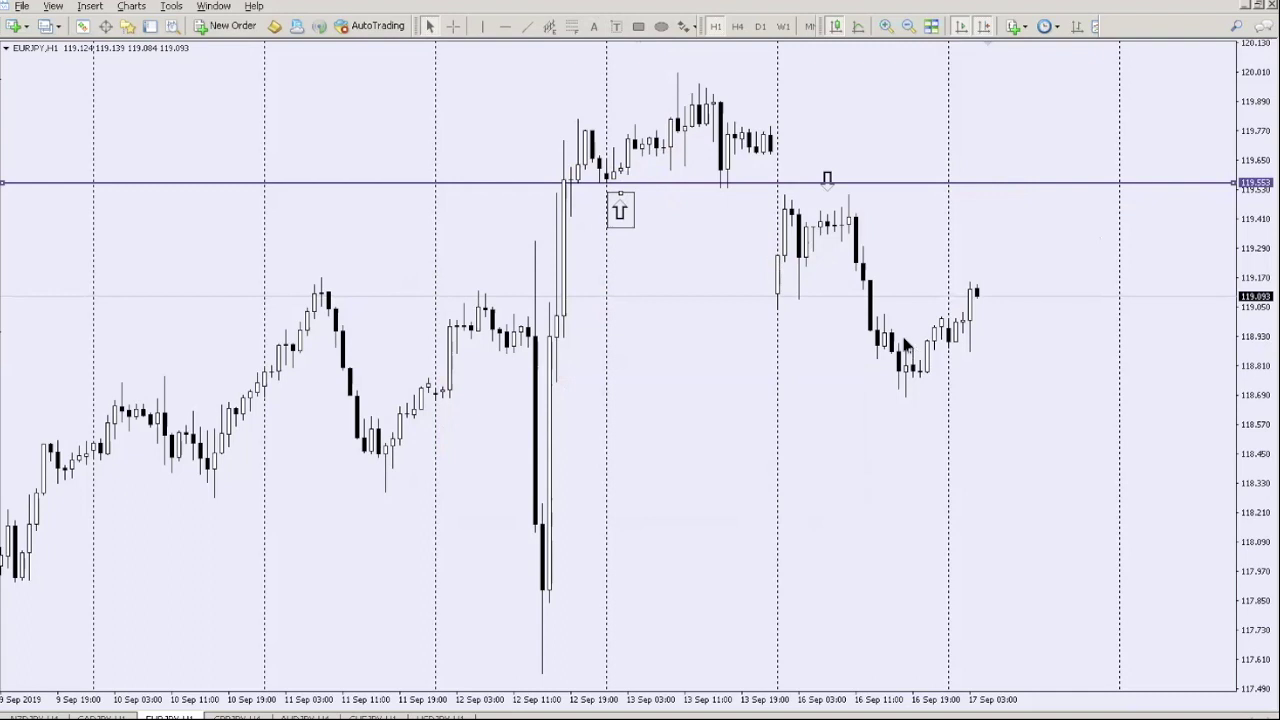
- Delete the down arrow and the up arrow from the EURJPY chart
right_click(824, 170)
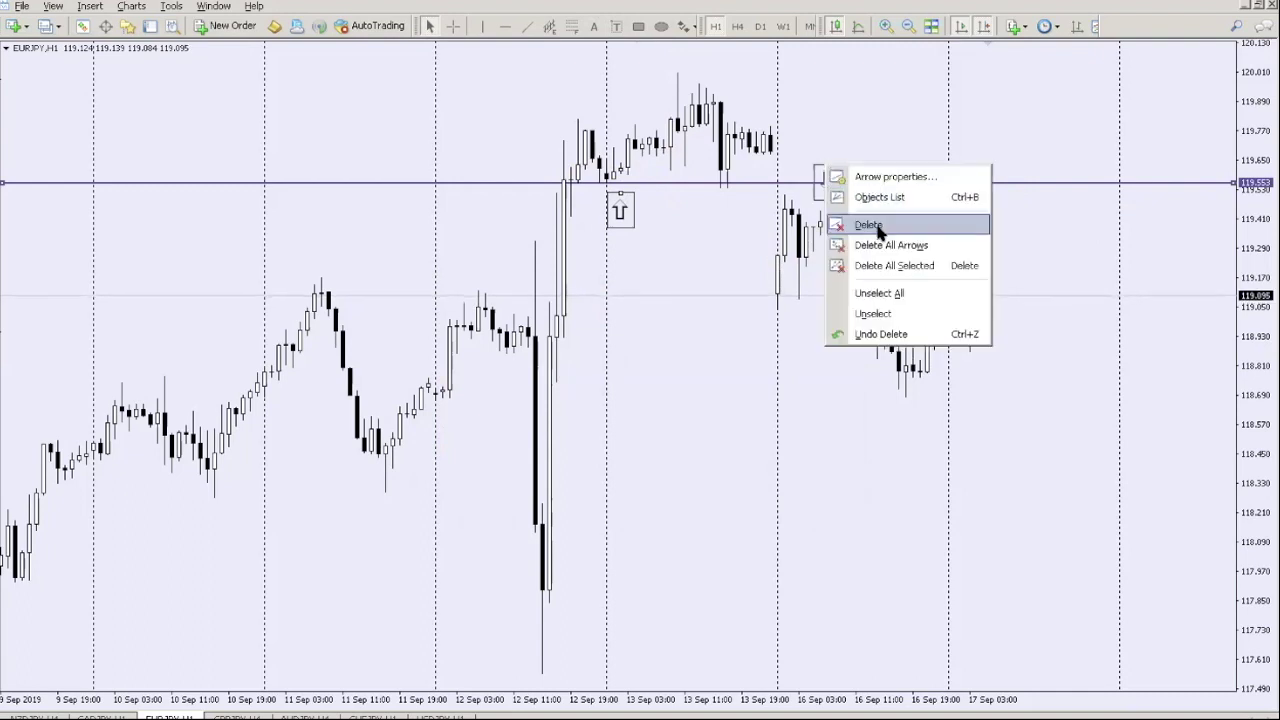
left_click(880, 226)
right_click(620, 200)
left_click(668, 263)
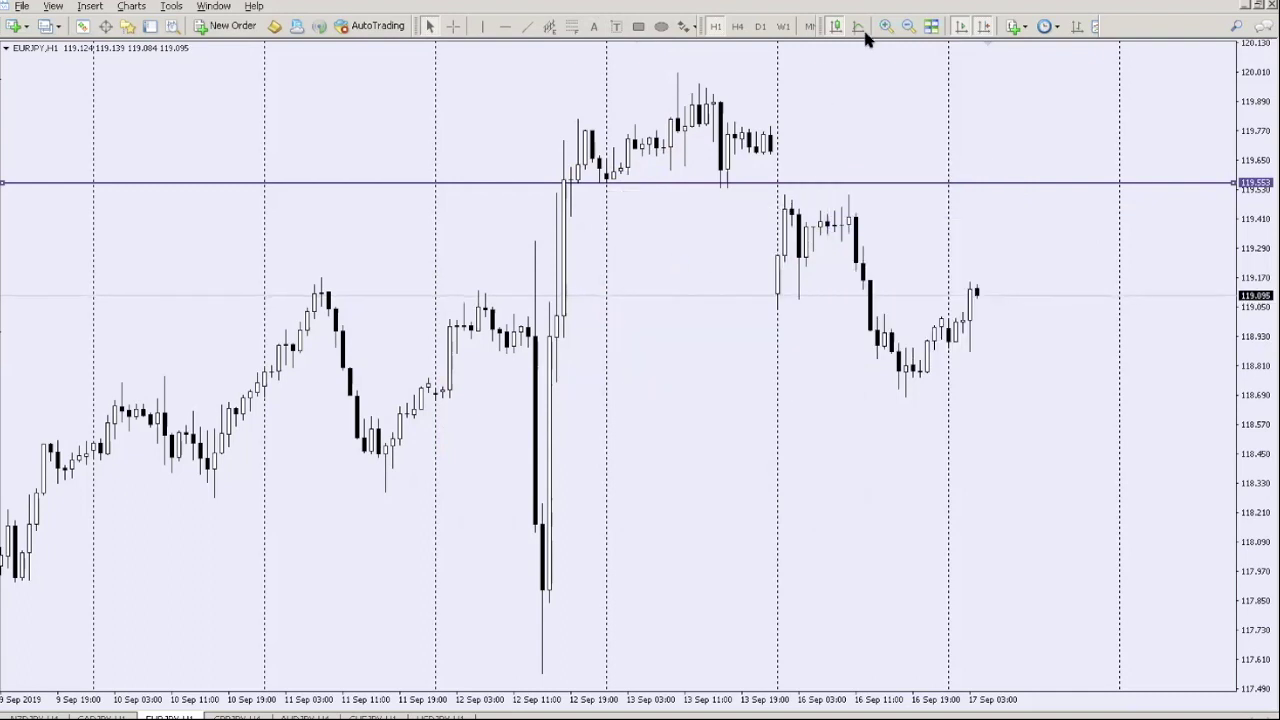
- Tile all open chart windows, and bring up the Save Profile dialog and cancel it
left_click(930, 27)
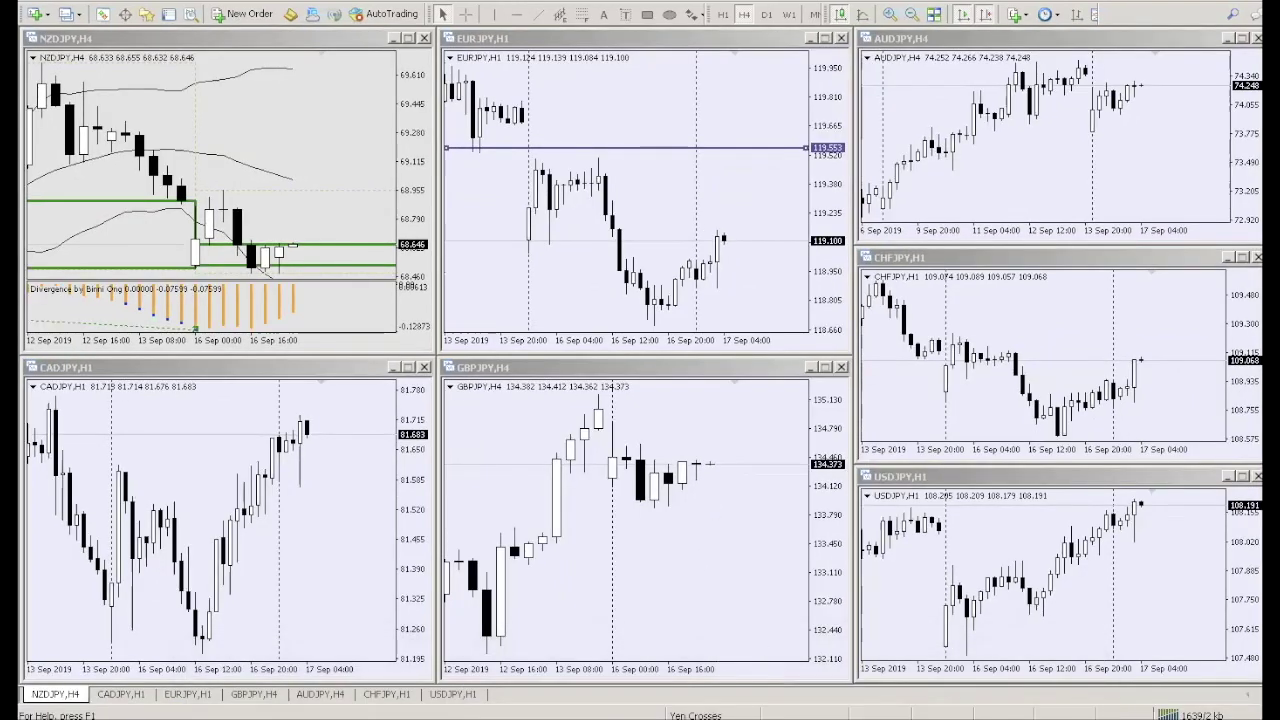
left_click(712, 714)
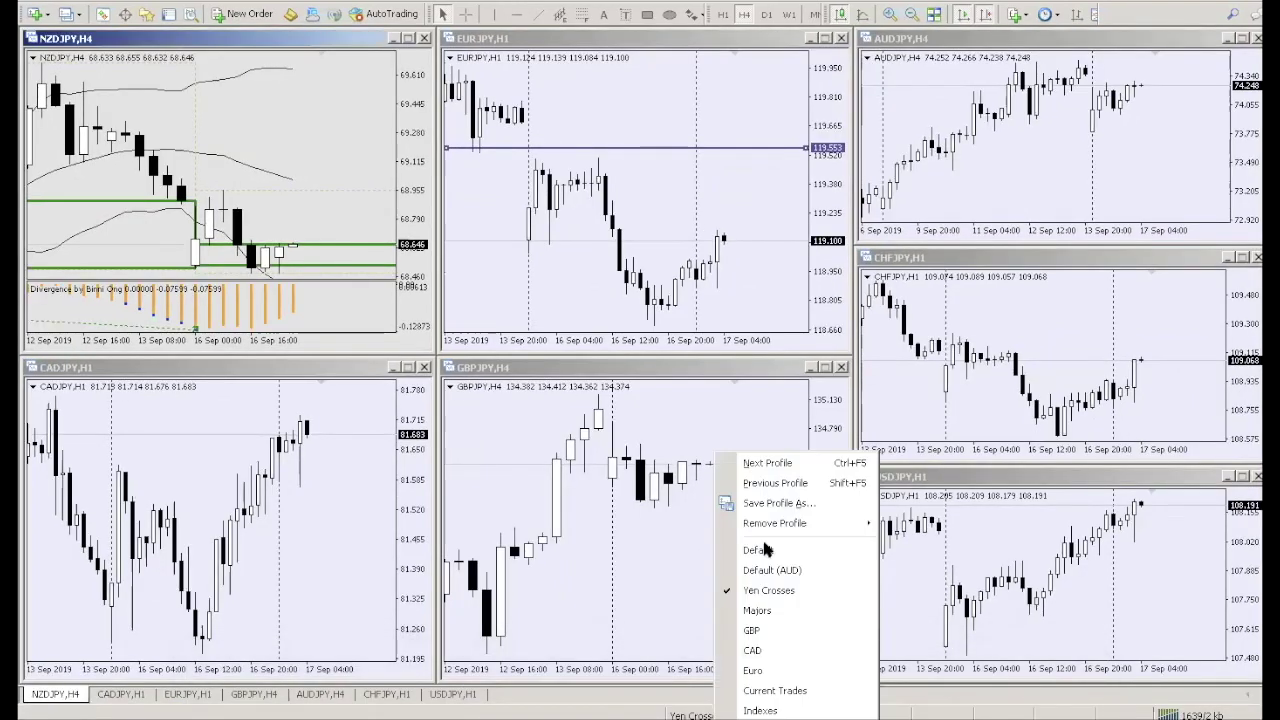
left_click(779, 503)
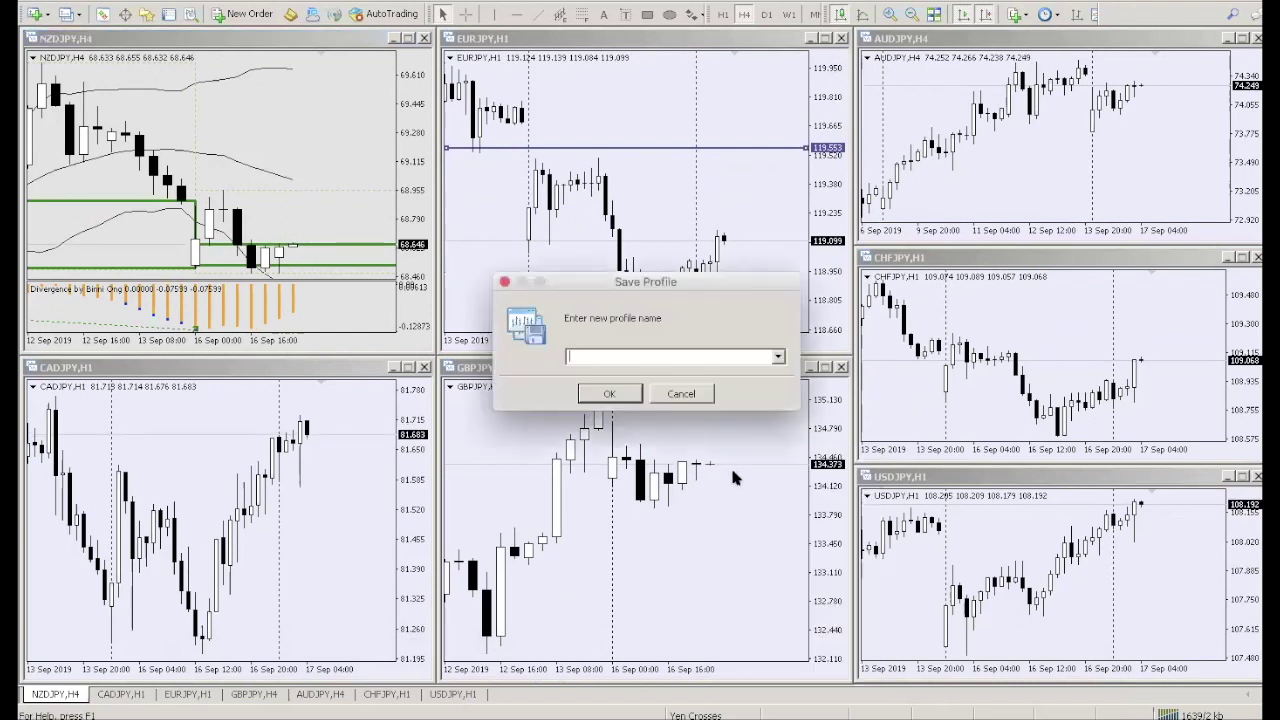
left_click(693, 397)
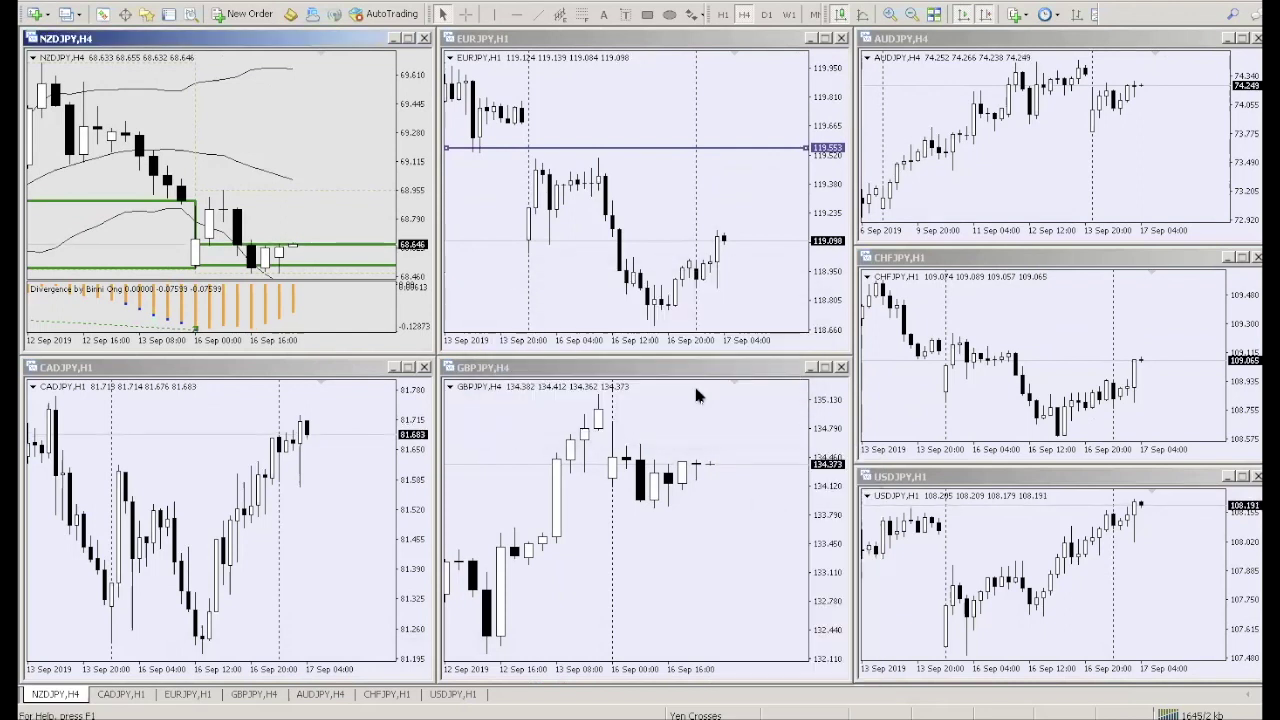
- Examine the available indicators and their categories in both places where indicators can be inserted
left_click(1013, 15)
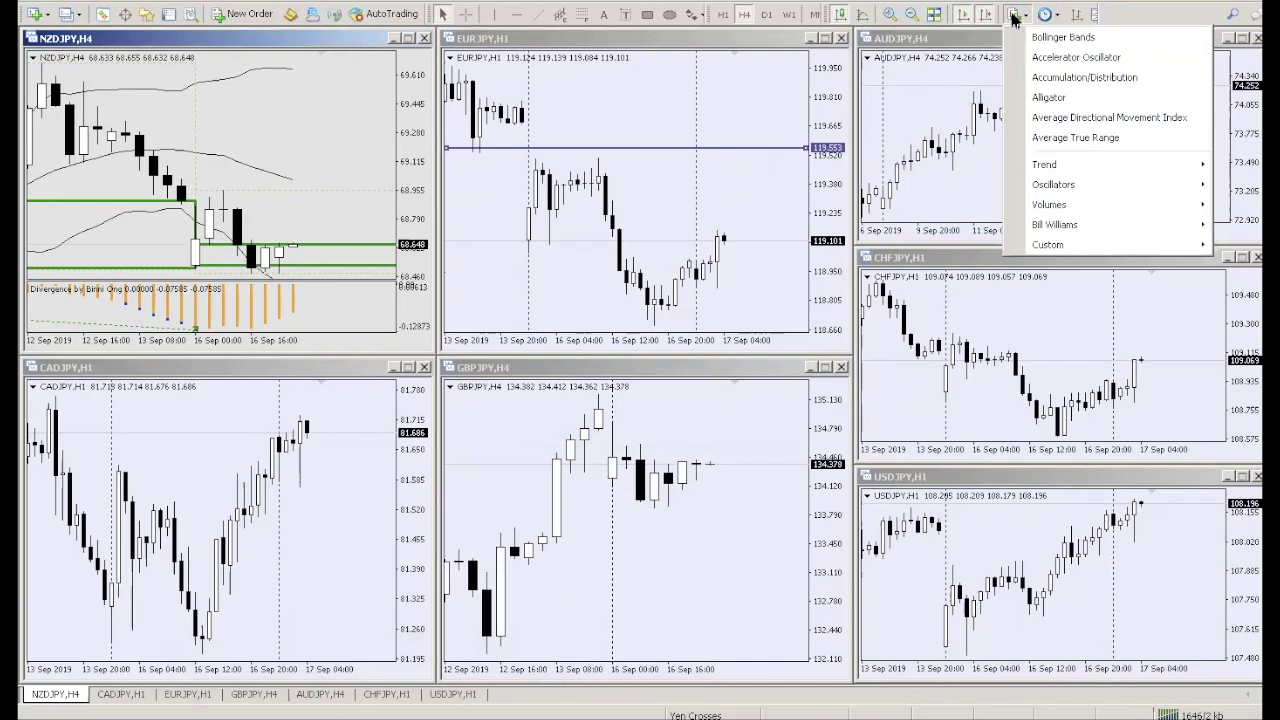
mouse_move(1090, 170)
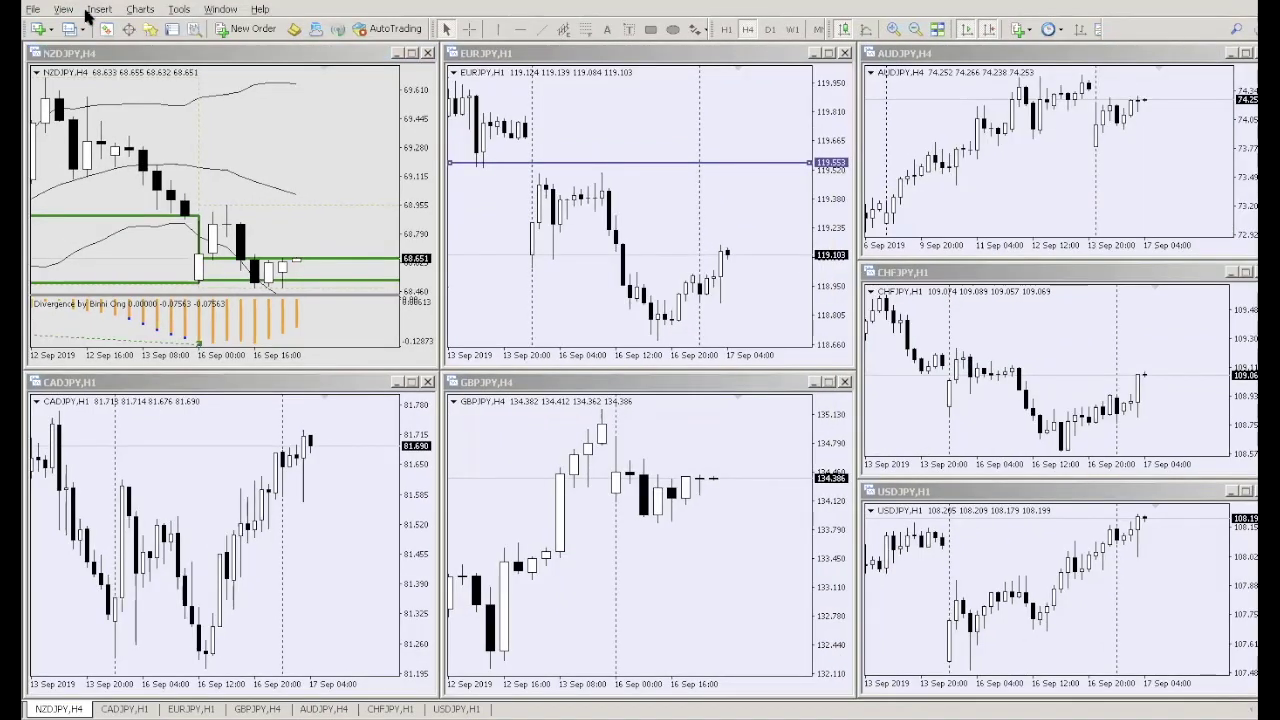
left_click(99, 9)
mouse_move(157, 27)
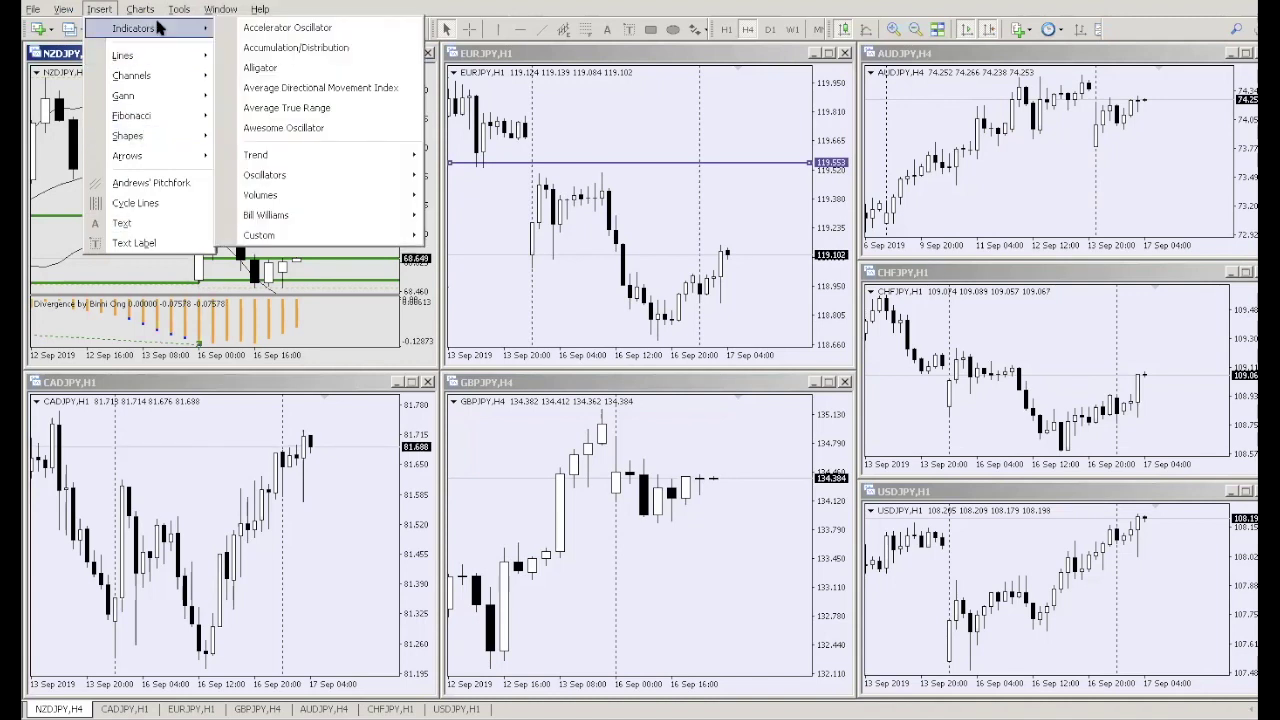
- Maximize the EURJPY H1 chart and apply the Yellow On Black color scheme to it
left_click(591, 85)
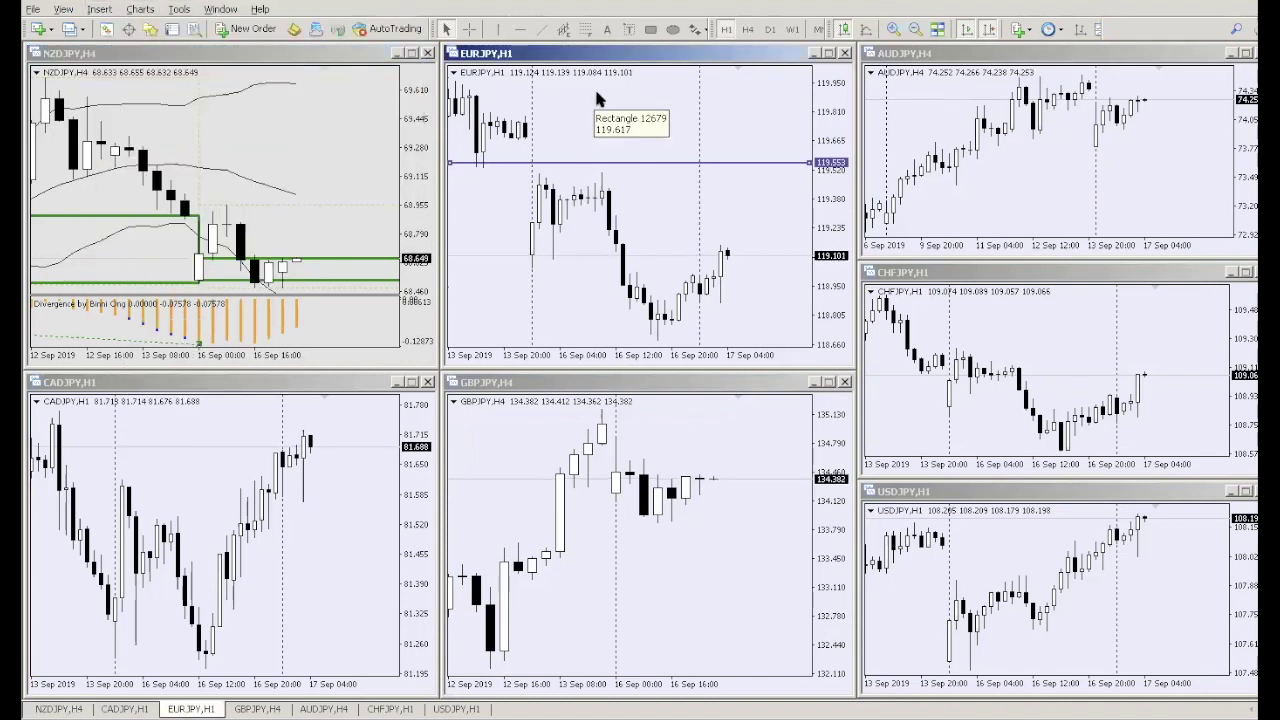
left_click(829, 52)
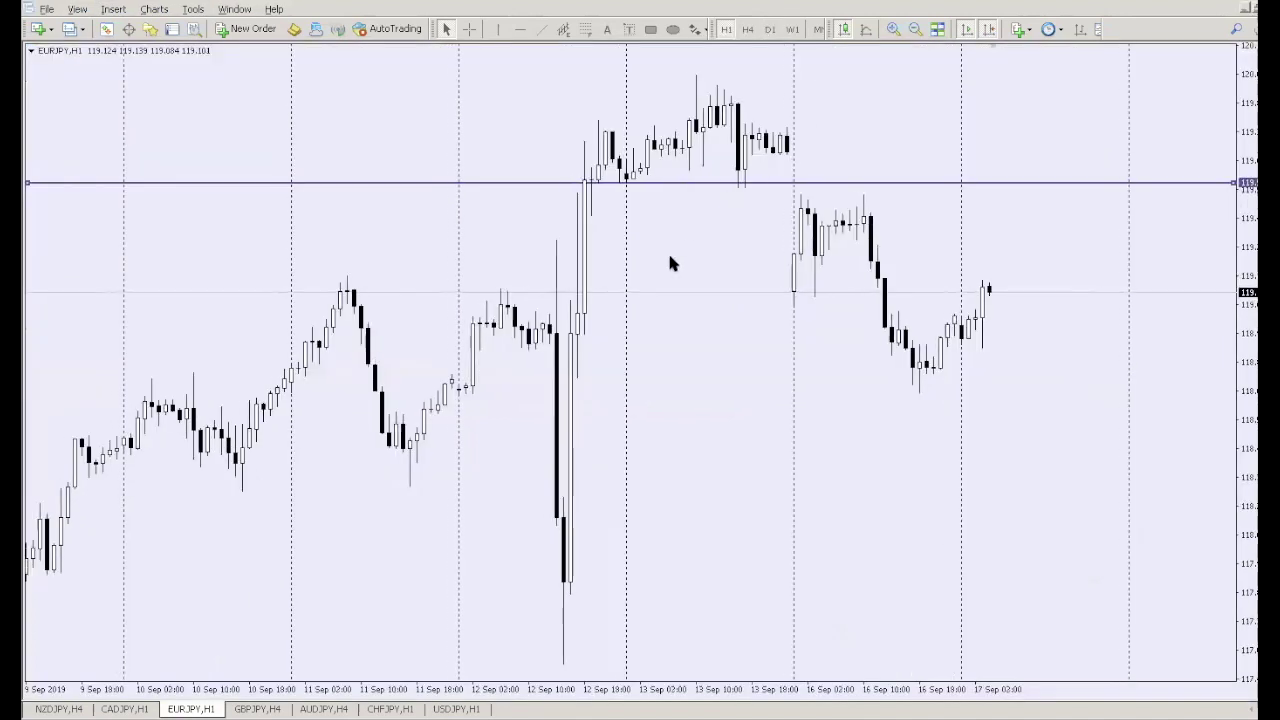
right_click(668, 299)
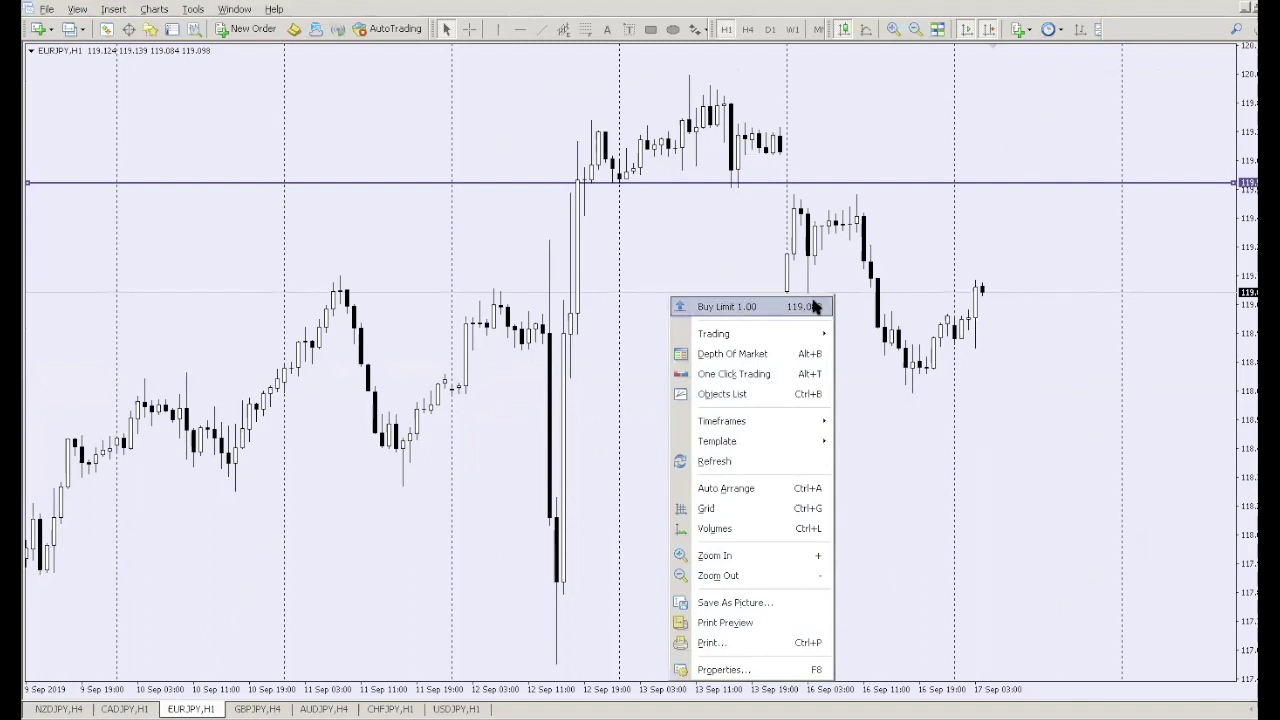
mouse_move(790, 421)
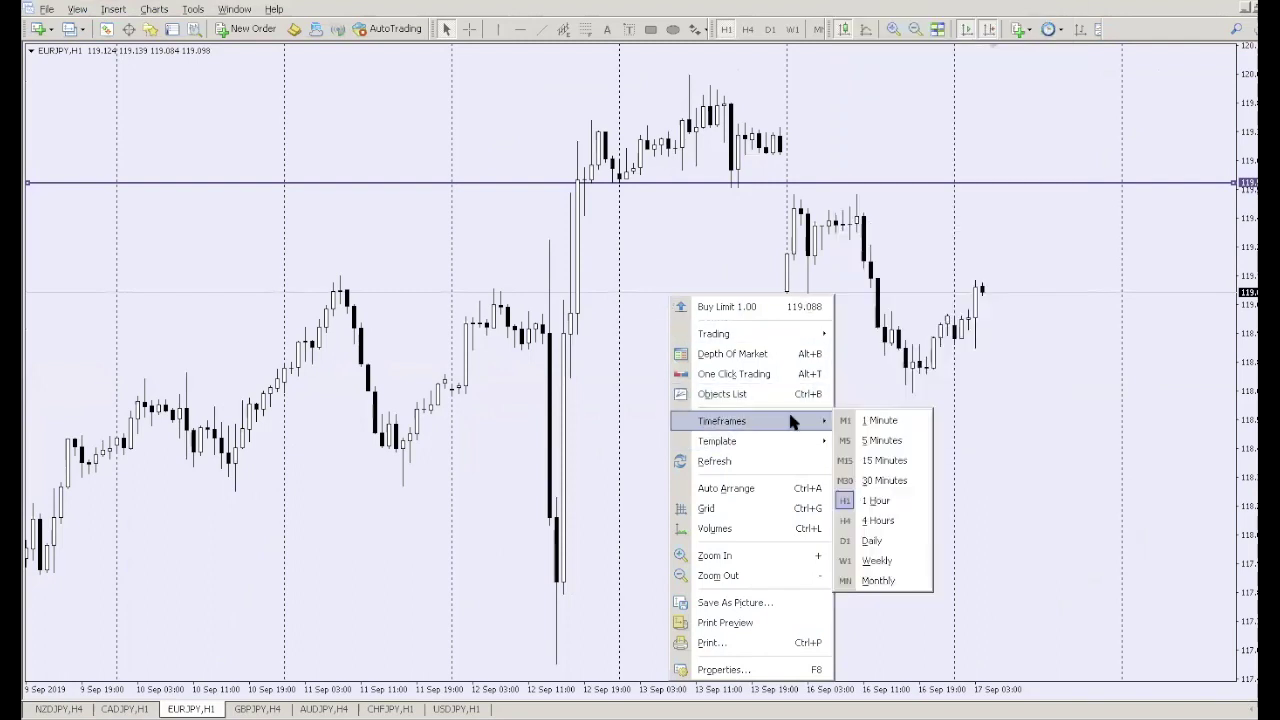
left_click(757, 668)
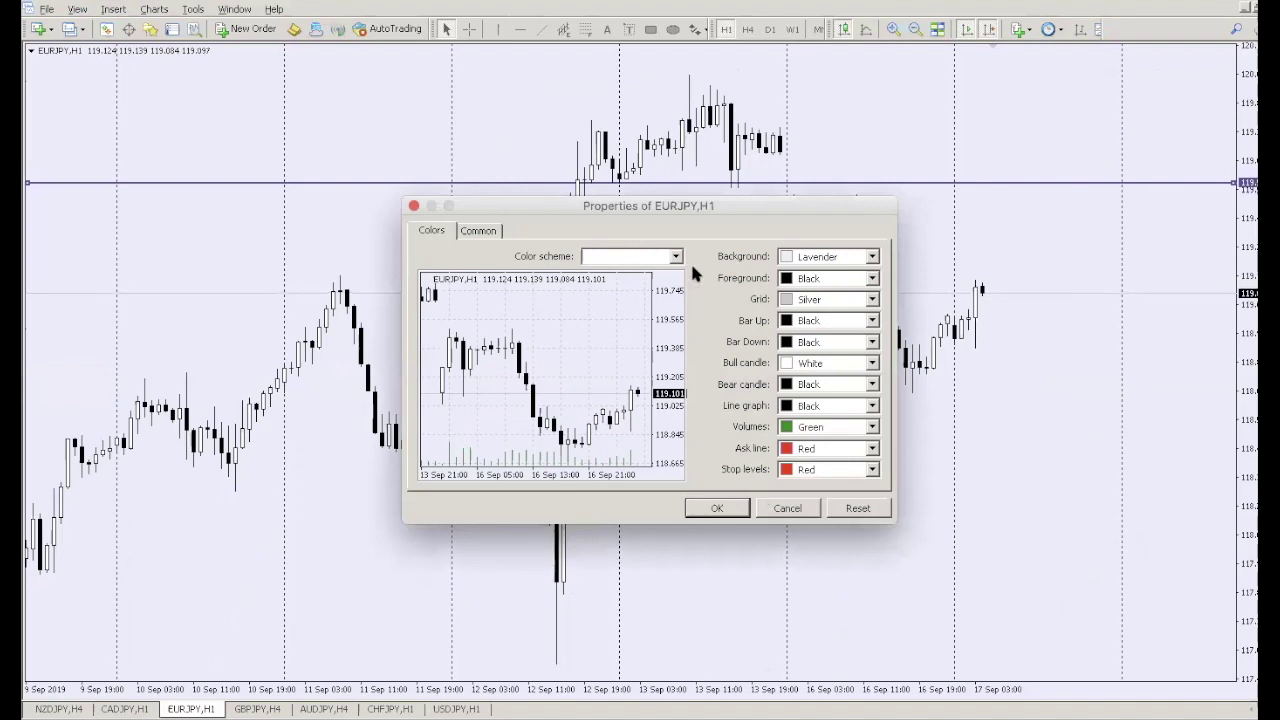
left_click(677, 257)
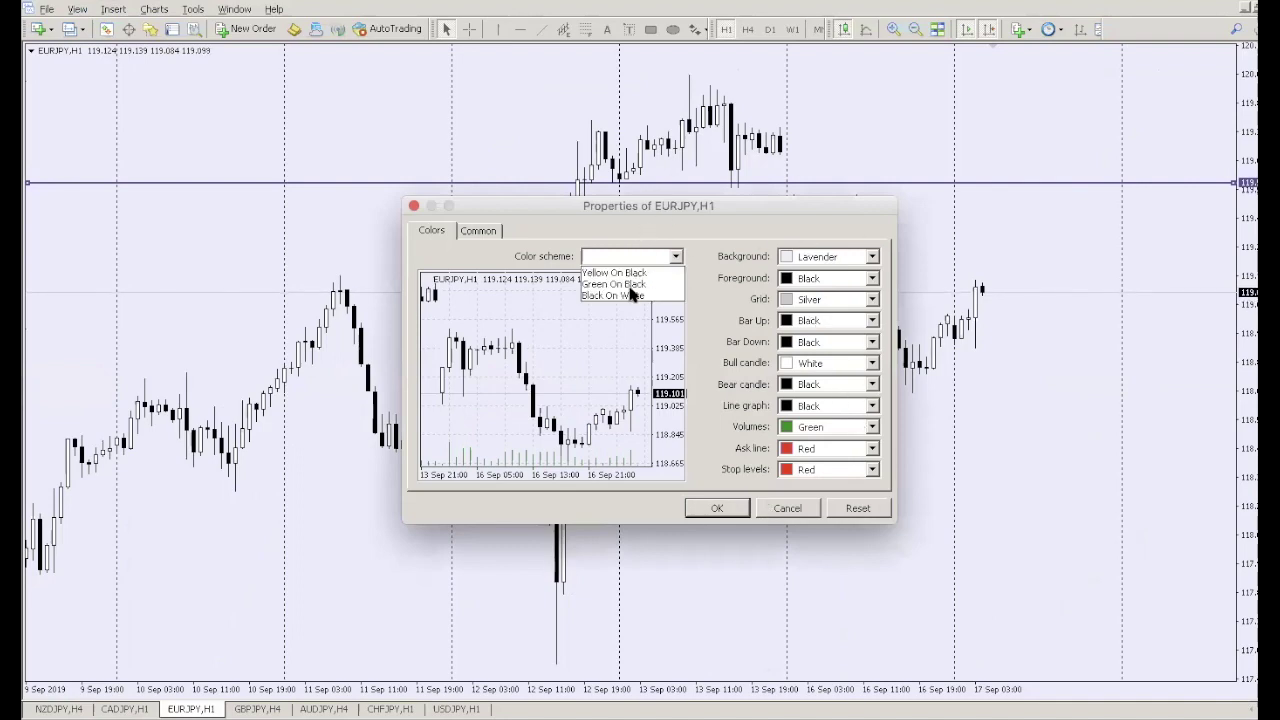
left_click(636, 274)
left_click(717, 508)
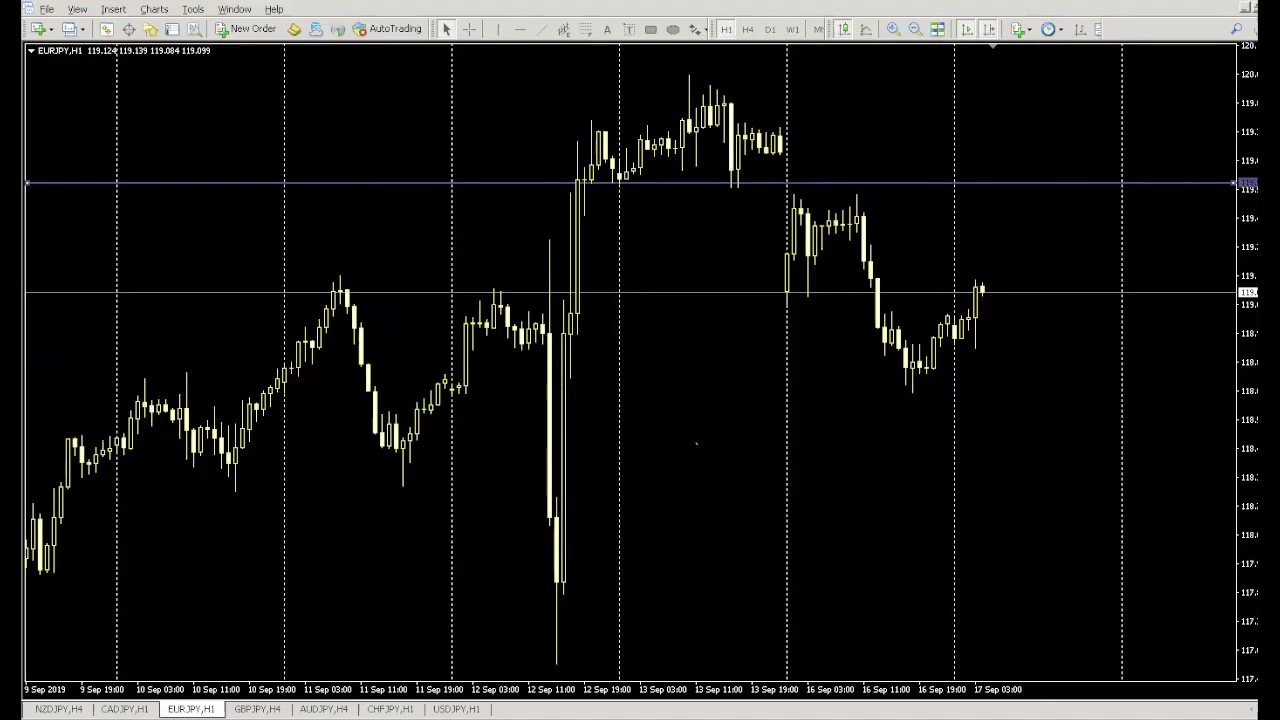
- Change the EURJPY chart's color scheme to Black On White
right_click(690, 350)
left_click(740, 715)
left_click(676, 257)
left_click(613, 295)
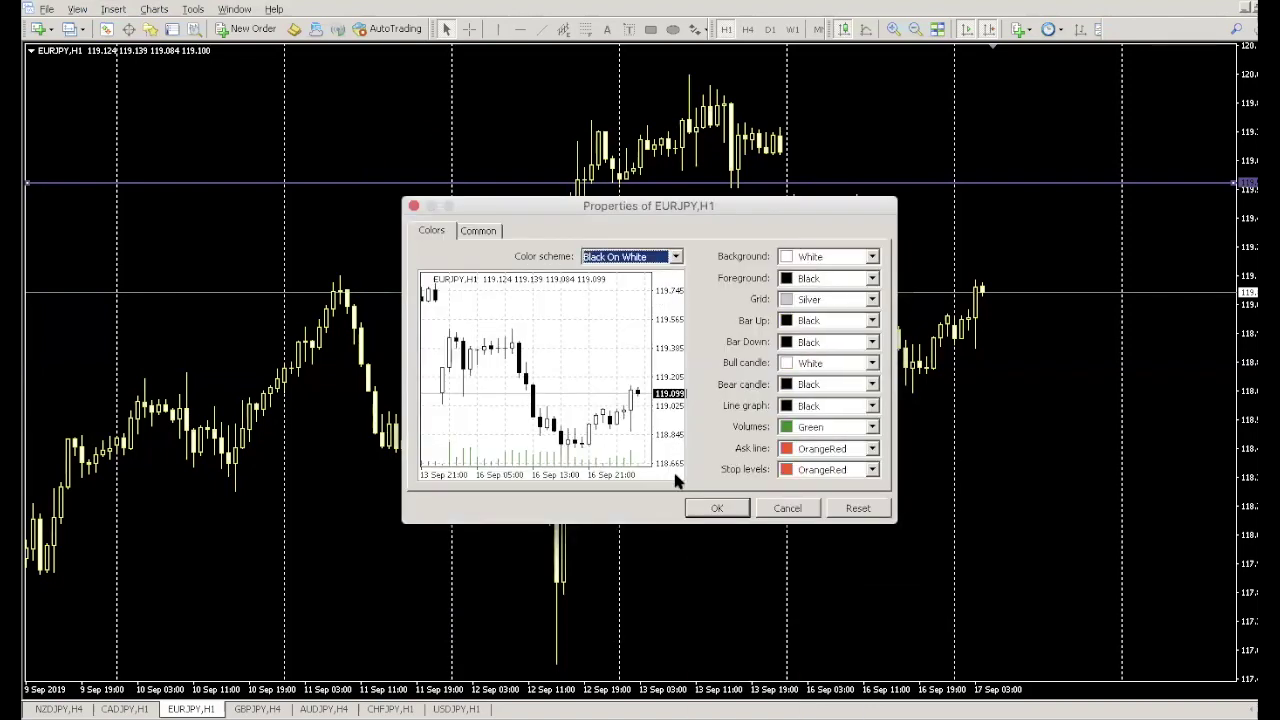
left_click(717, 508)
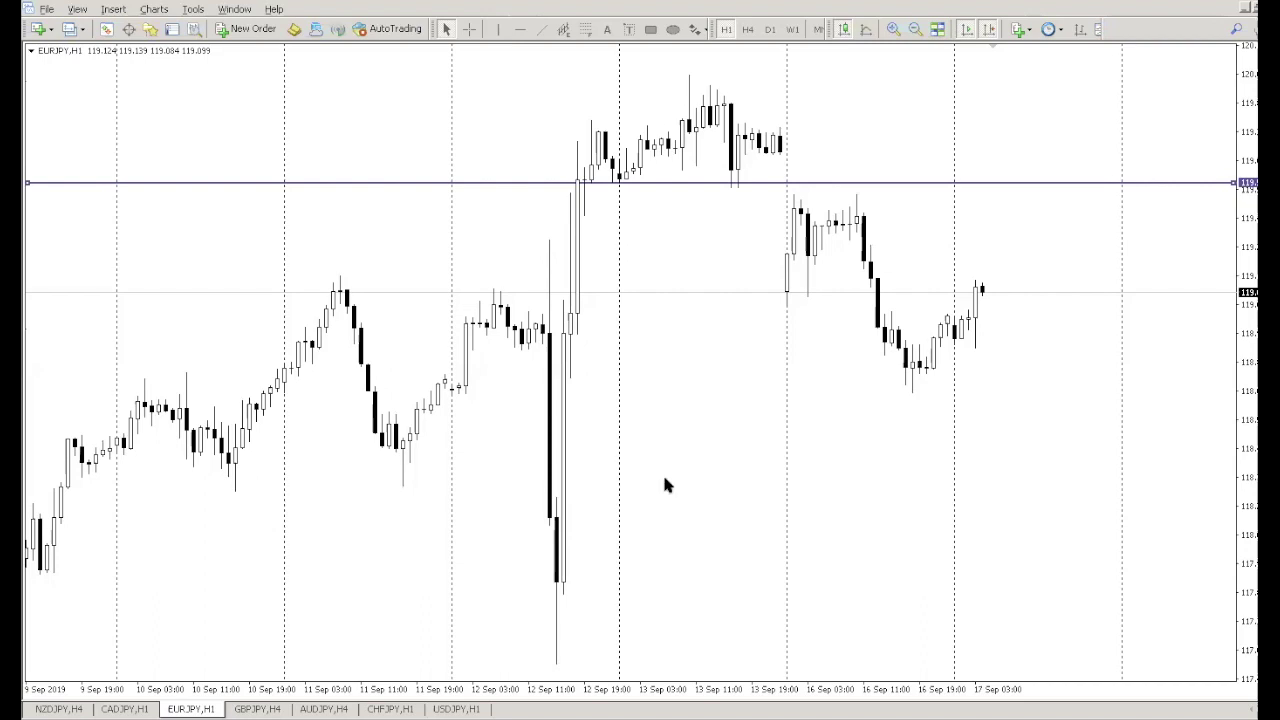
- Start saving the EURJPY chart settings as a template named Default and cancel the save
right_click(665, 295)
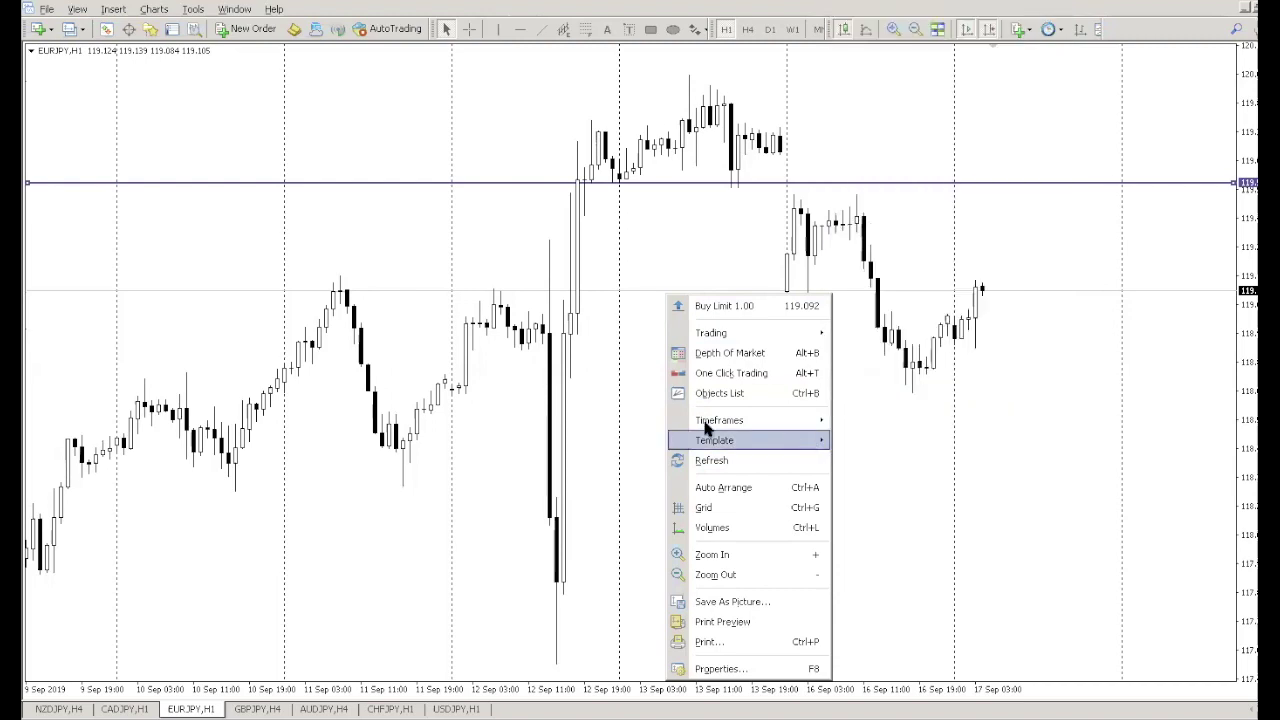
mouse_move(757, 440)
left_click(888, 12)
double_click(676, 545)
type("Default")
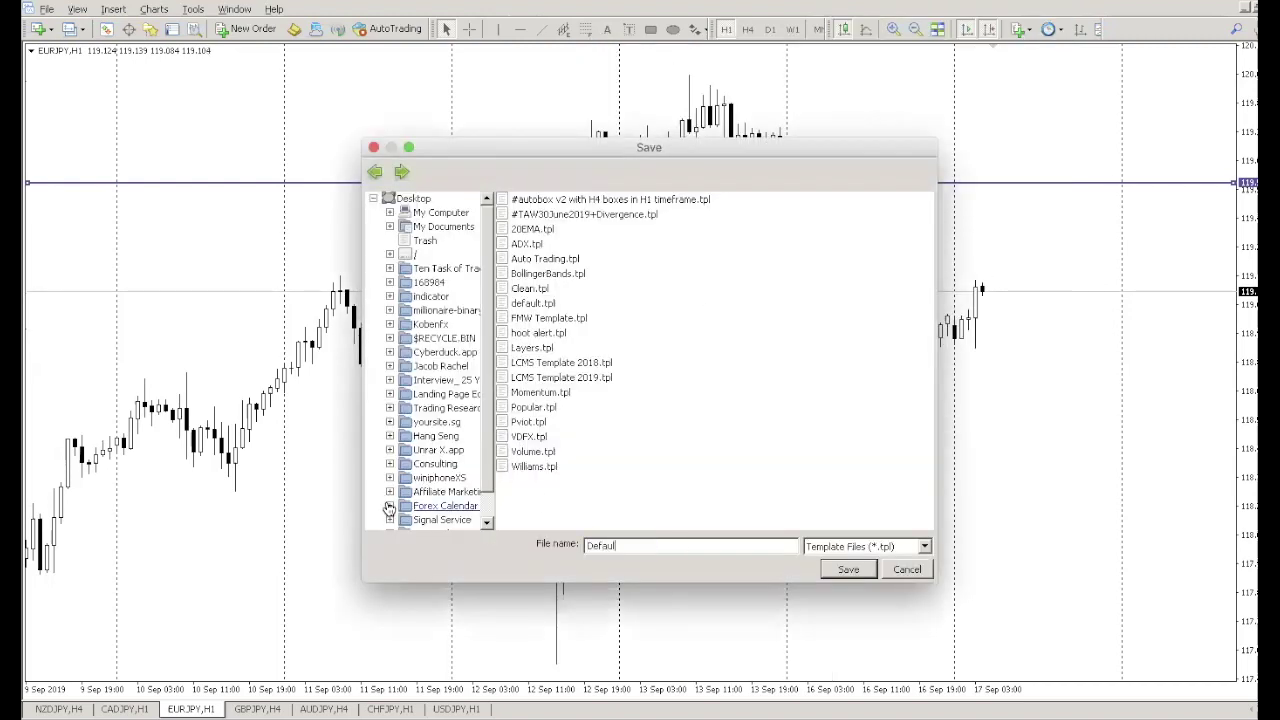
left_click(924, 569)
- Open a new CHINA50.fs daily chart and apply the Clean template to it
left_click(37, 29)
left_click(60, 77)
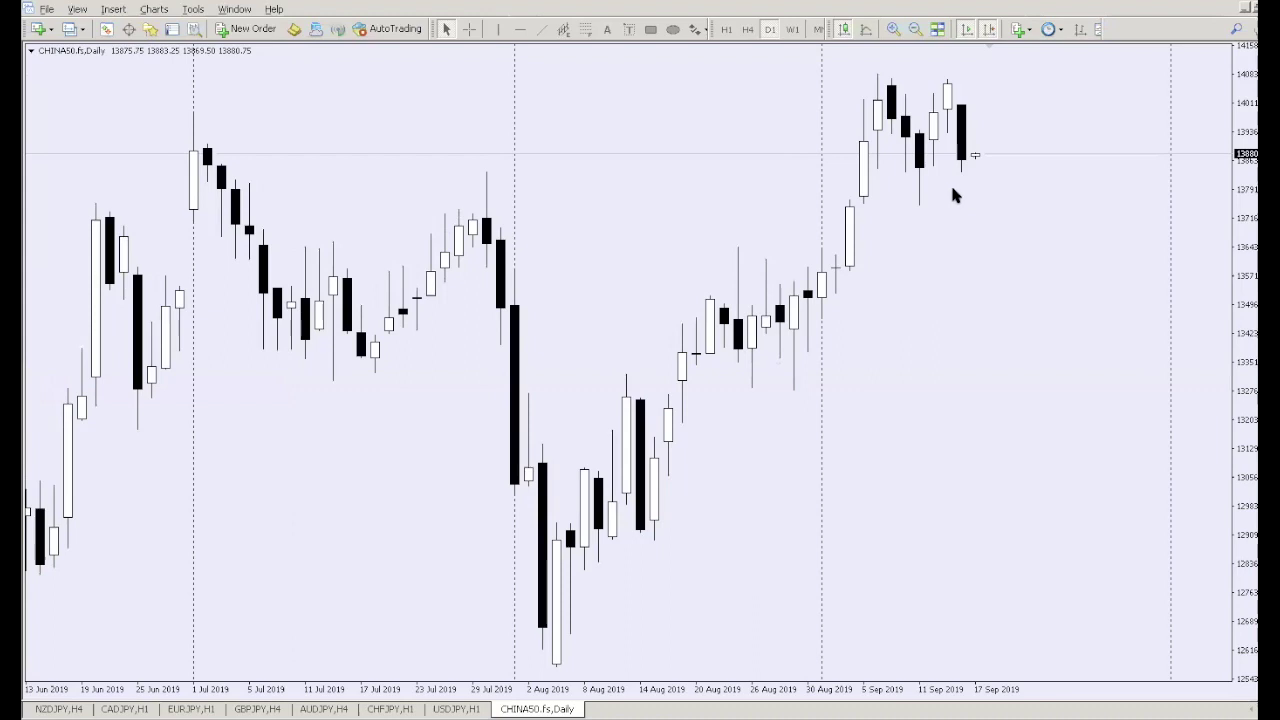
right_click(518, 196)
mouse_move(656, 322)
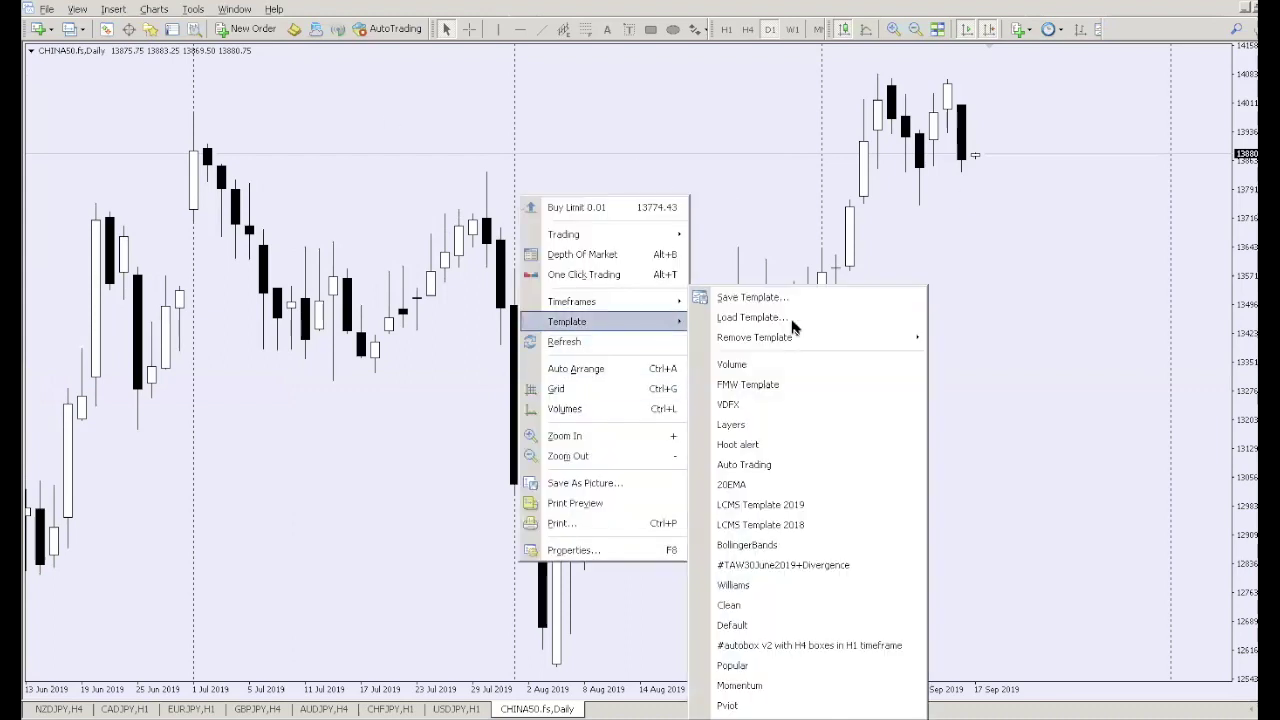
left_click(766, 612)
- Switch the CHINA50.fs daily chart to the EURUSD symbol
key("Return")
type("e")
key("Return")
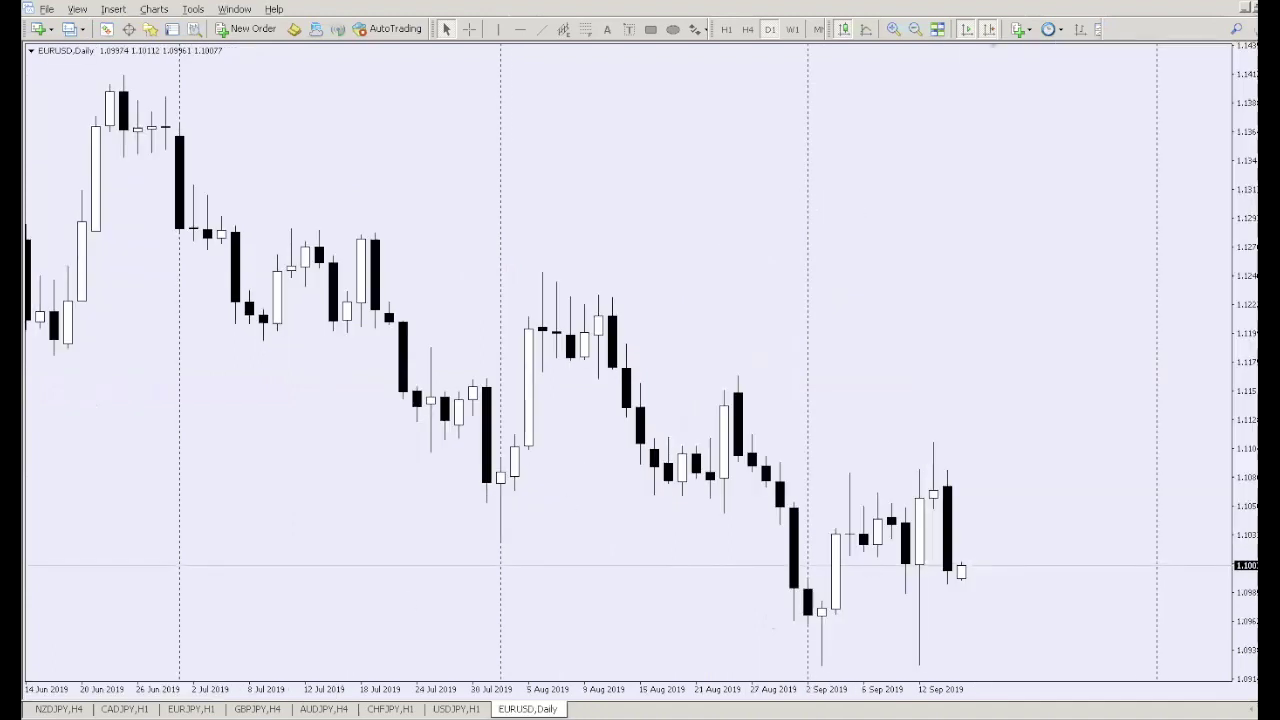
- Close the EURUSD daily chart and turn on One Click Trading for the EURJPY chart
left_click(1262, 8)
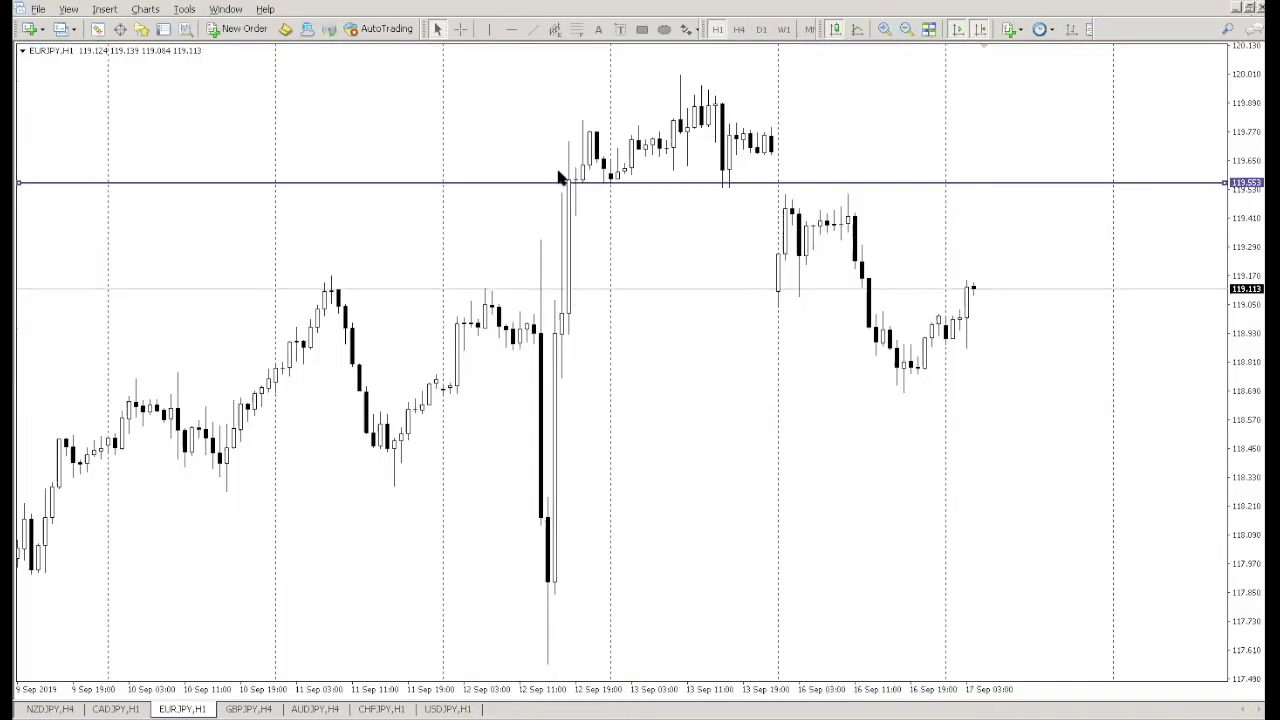
right_click(668, 238)
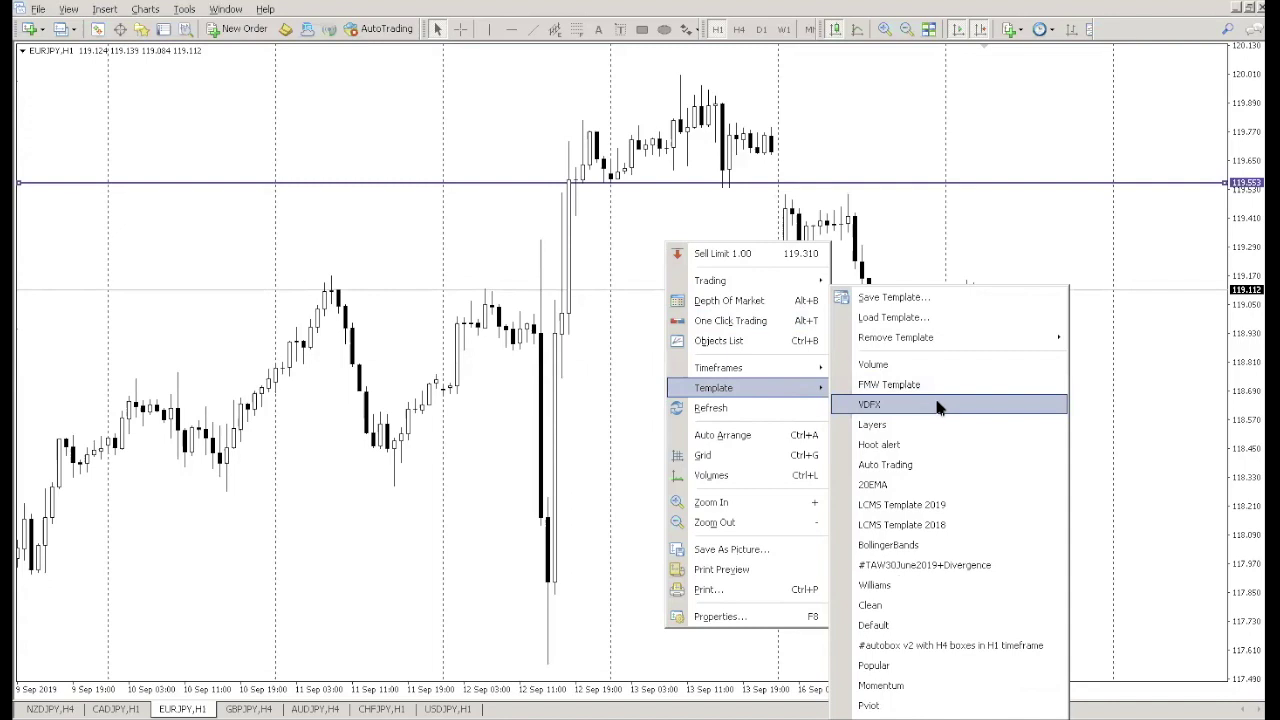
mouse_move(783, 392)
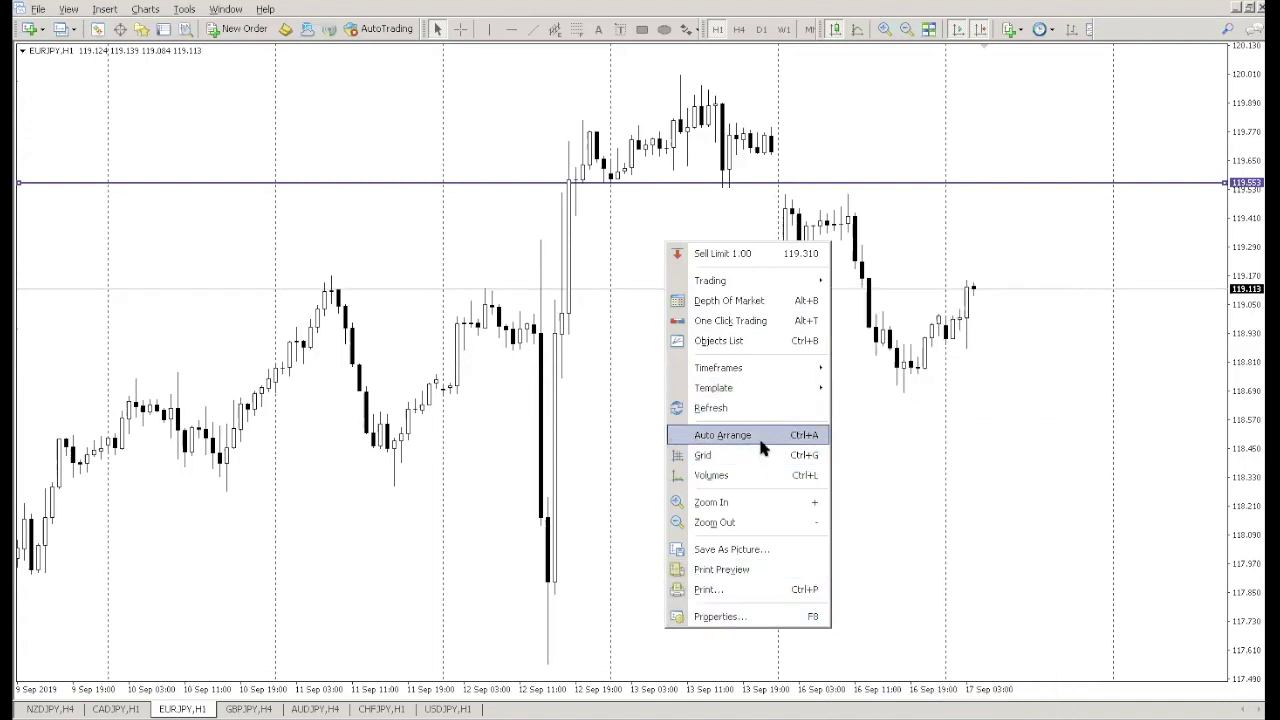
left_click(741, 321)
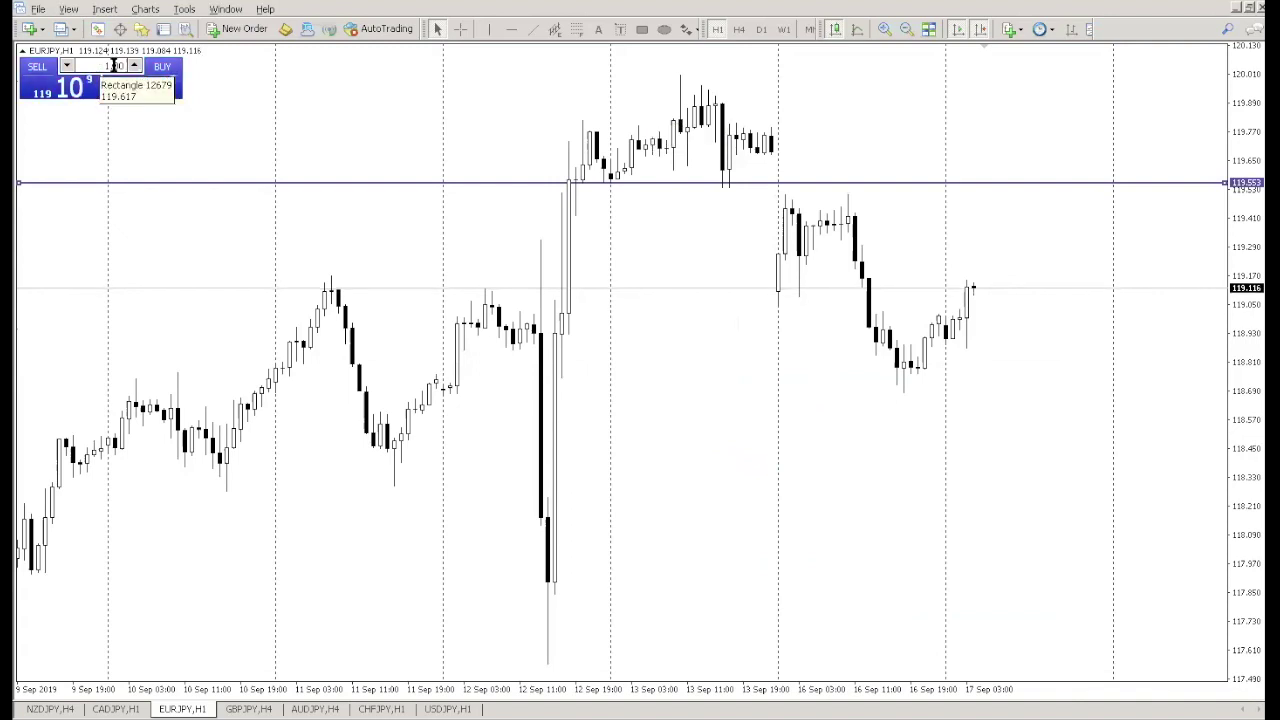
- Check the EURJPY chart's Sell Limit option without placing an order, and set the one-click trading volume to 0.10
right_click(278, 92)
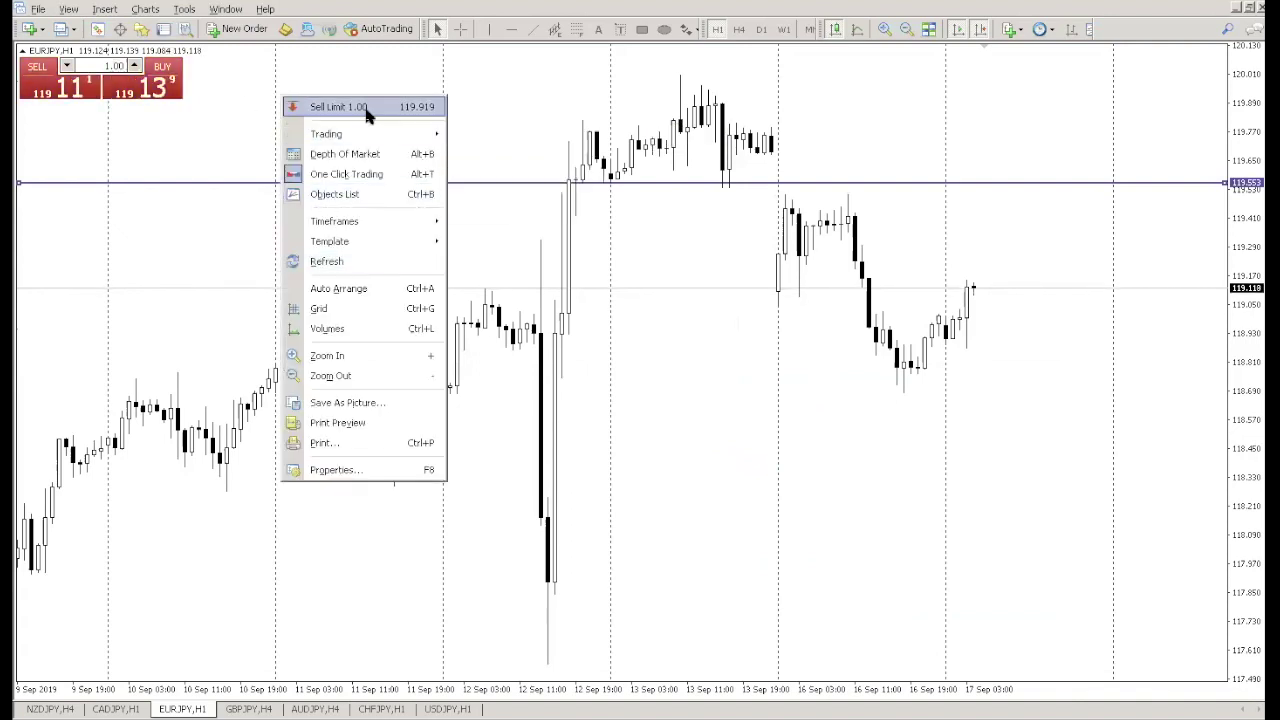
right_click(493, 96)
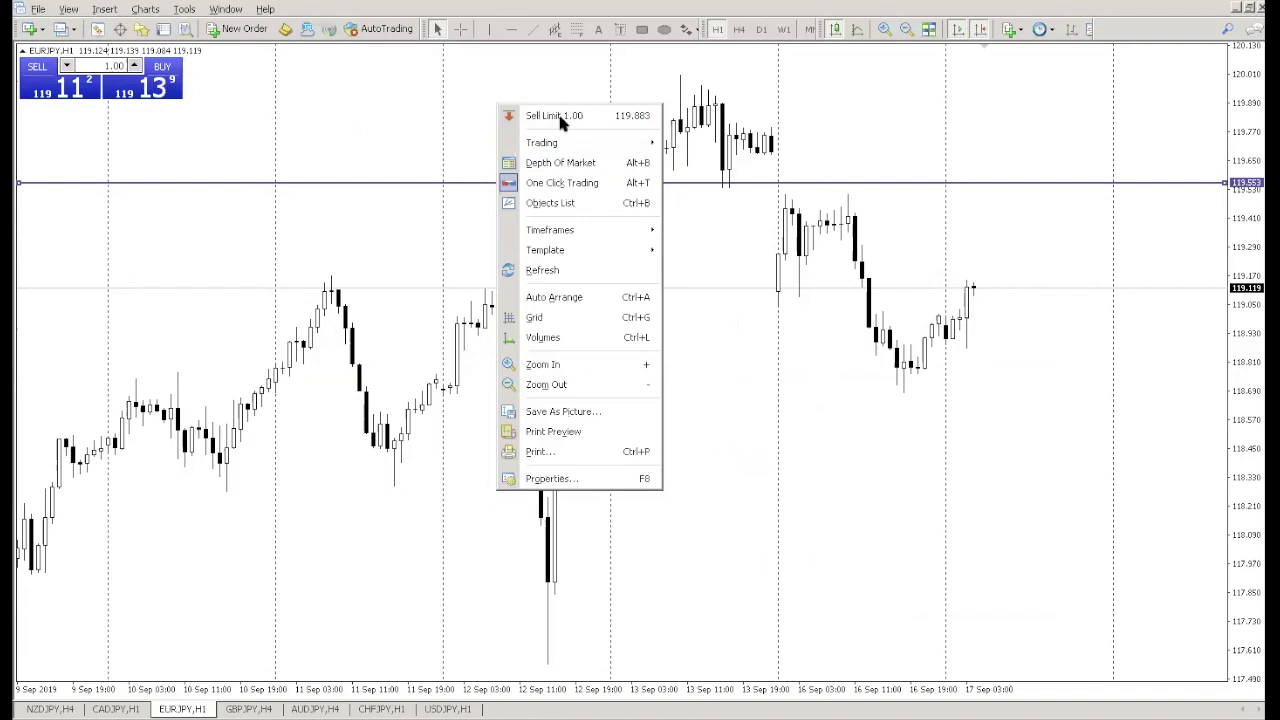
left_click(335, 157)
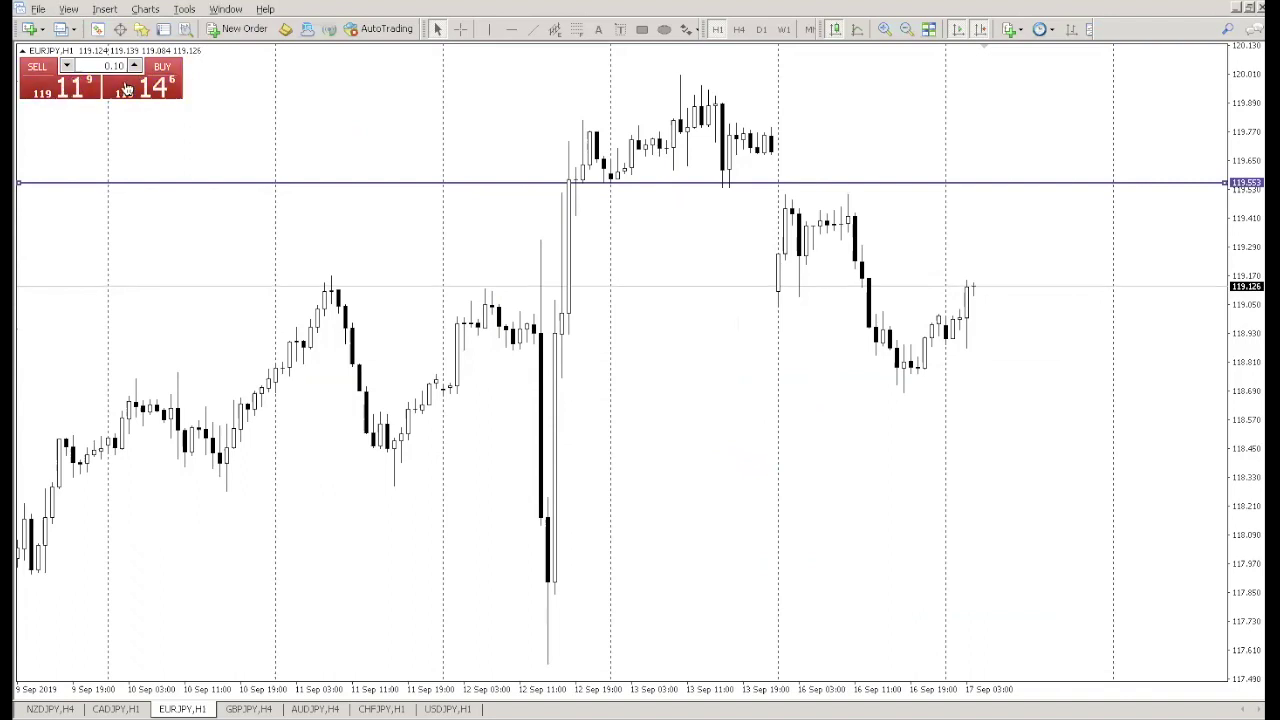
- View the new order window for EURJPY and close it without placing an order
left_click(244, 30)
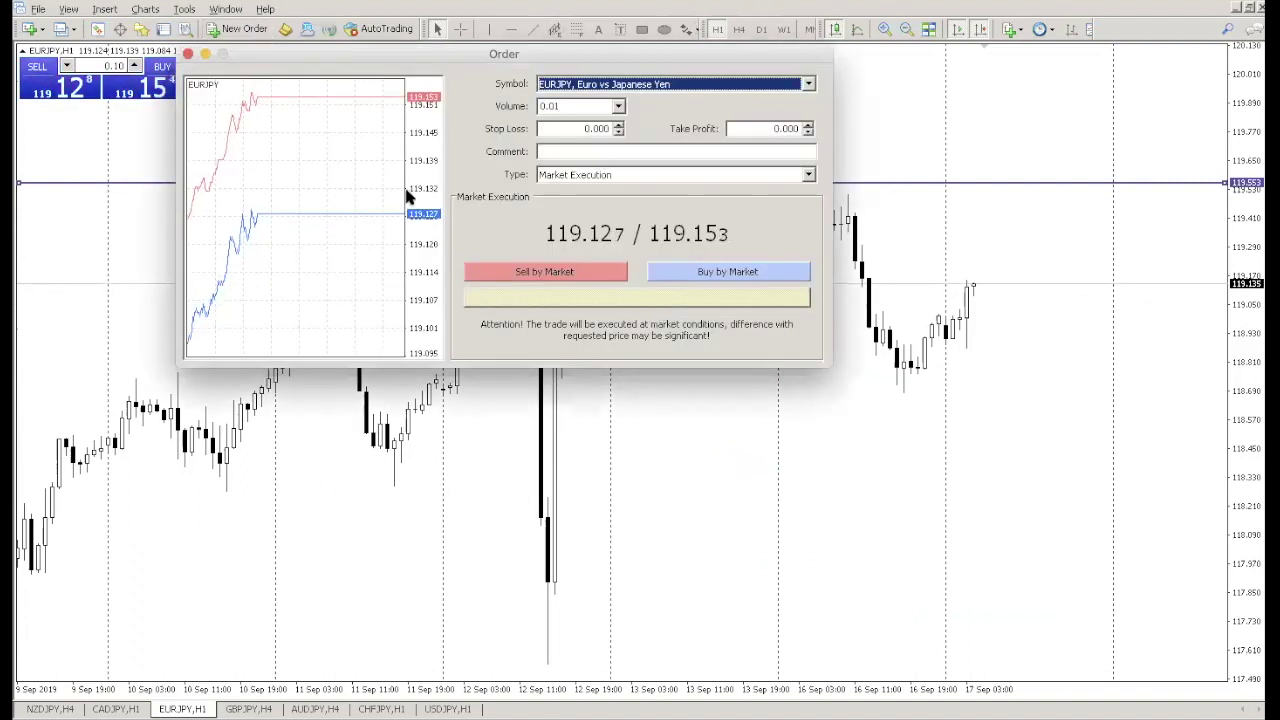
left_click(187, 53)
left_click(184, 10)
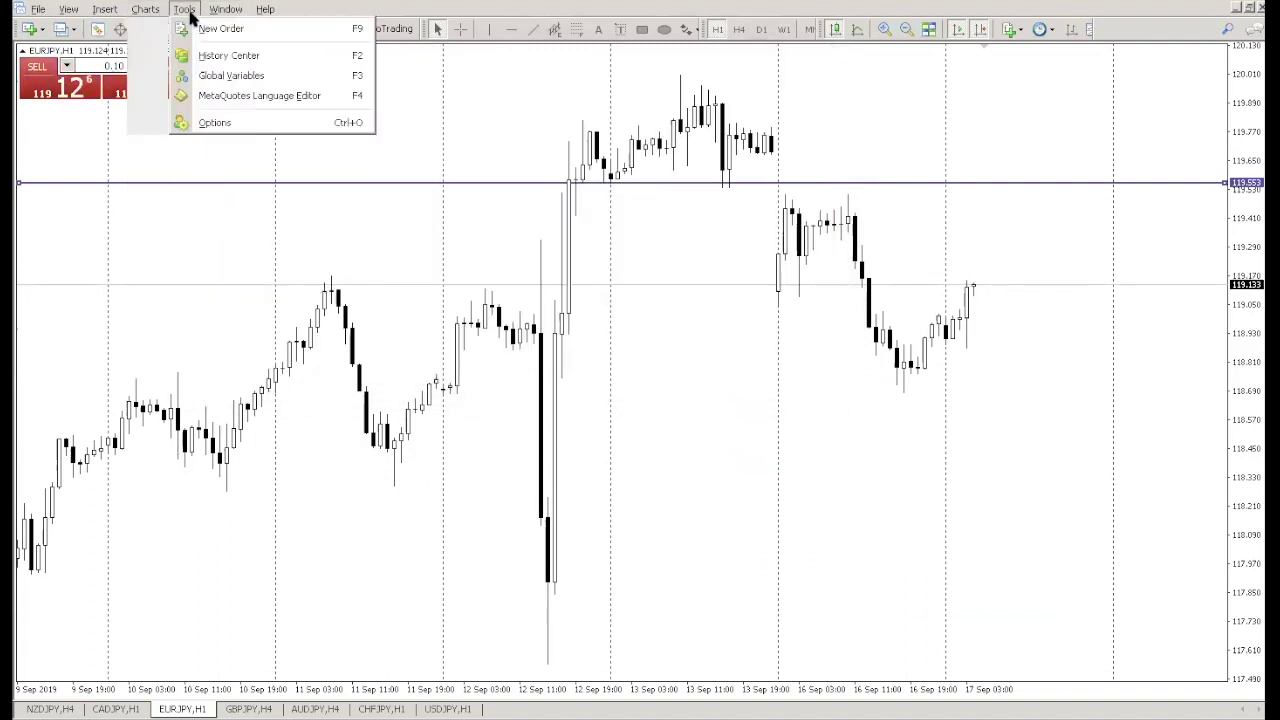
mouse_move(38, 9)
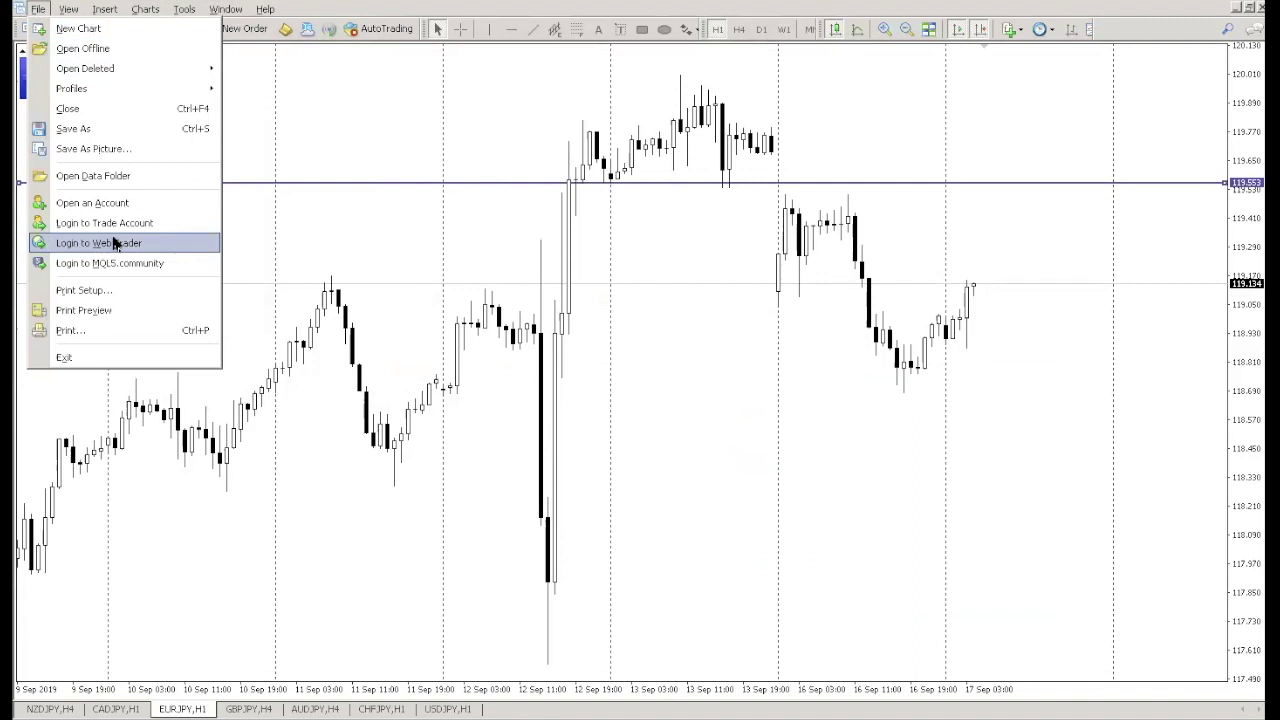
left_click(358, 160)
left_click(1076, 201)
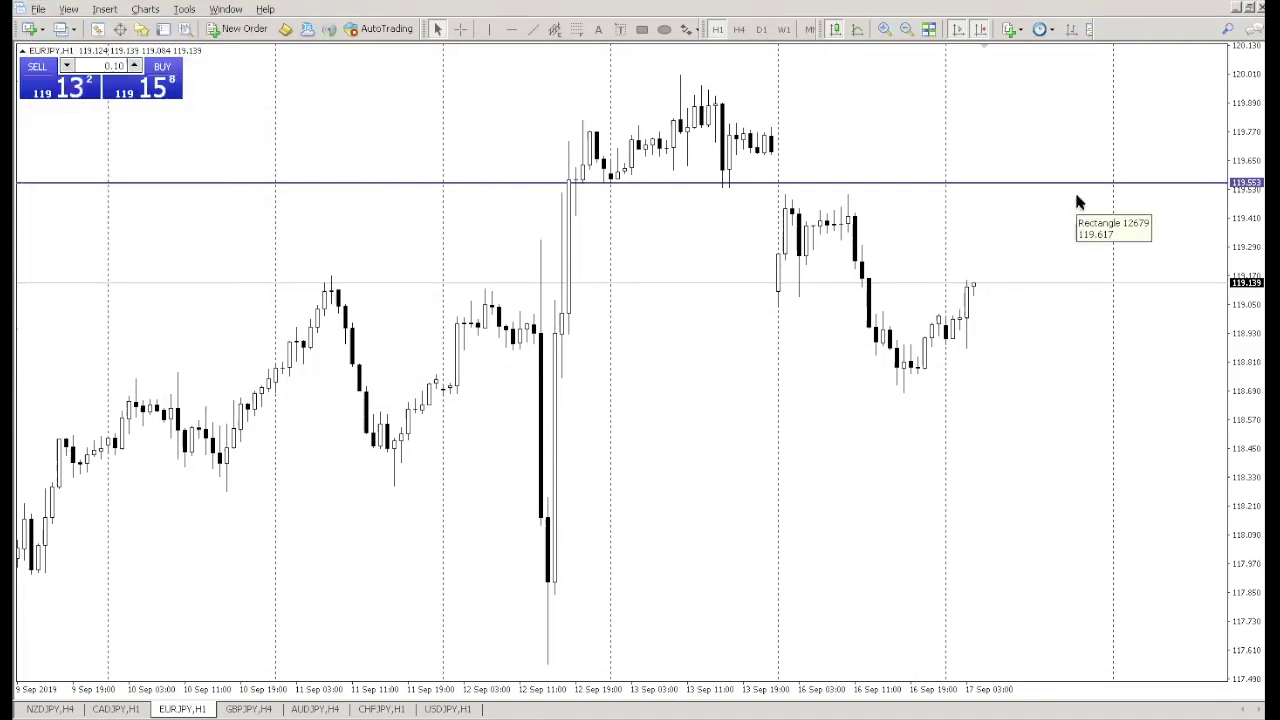